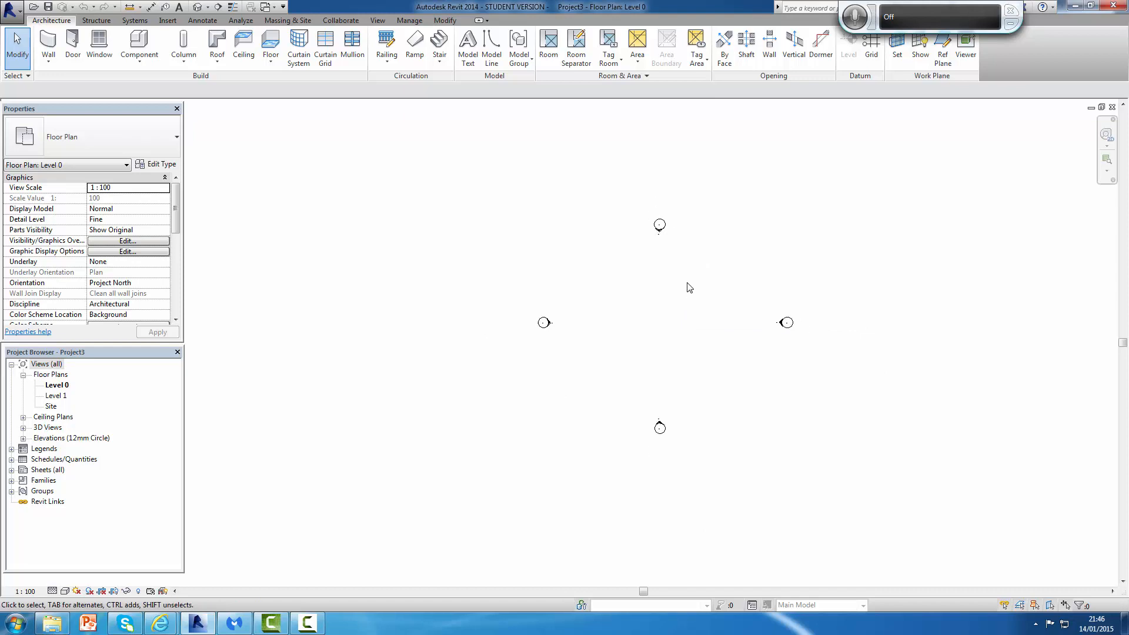
Step: Start the Grid tool and draw vertical grid line 1 from top to bottom at the left of the plan
middle_drag(686, 284, 665, 323)
click(873, 46)
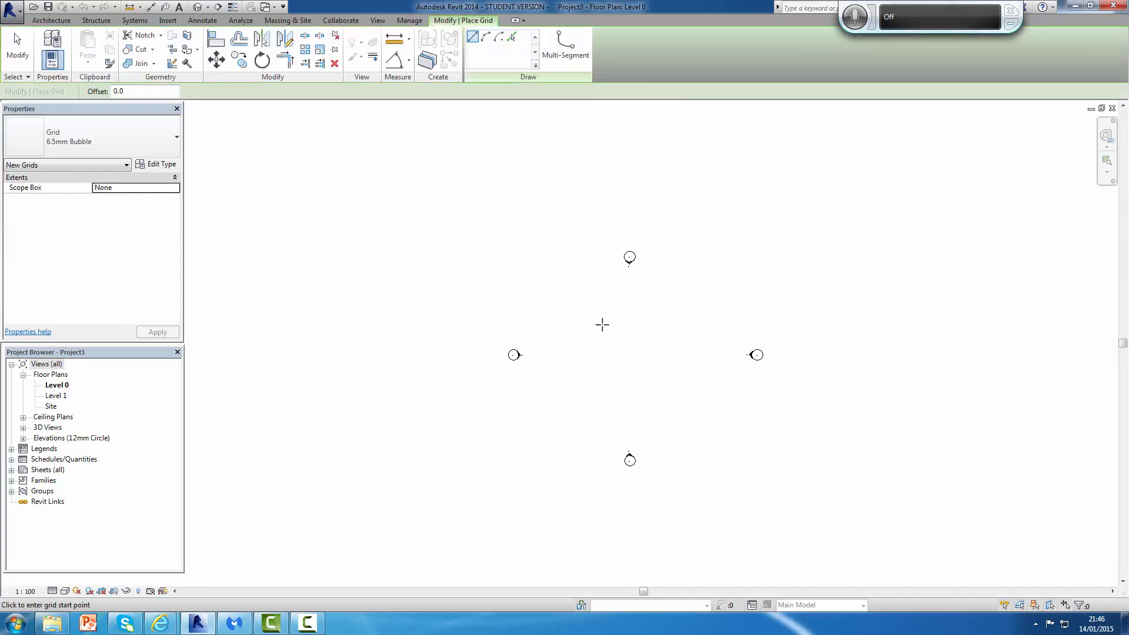
scroll(603, 324, down, 1)
scroll(603, 324, up, 1)
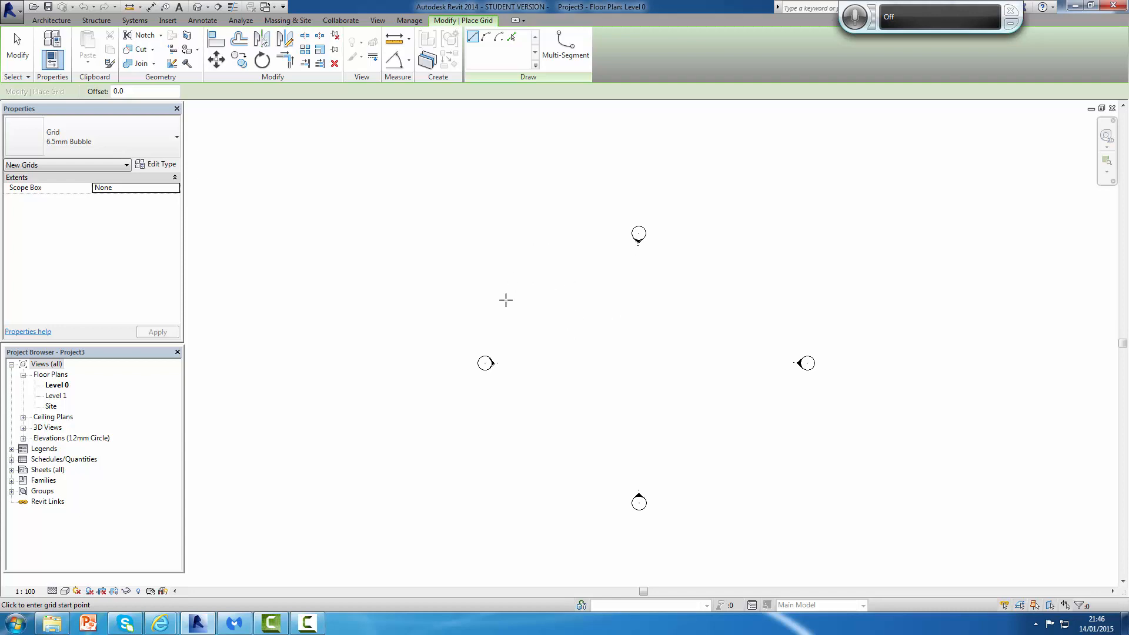
click(498, 241)
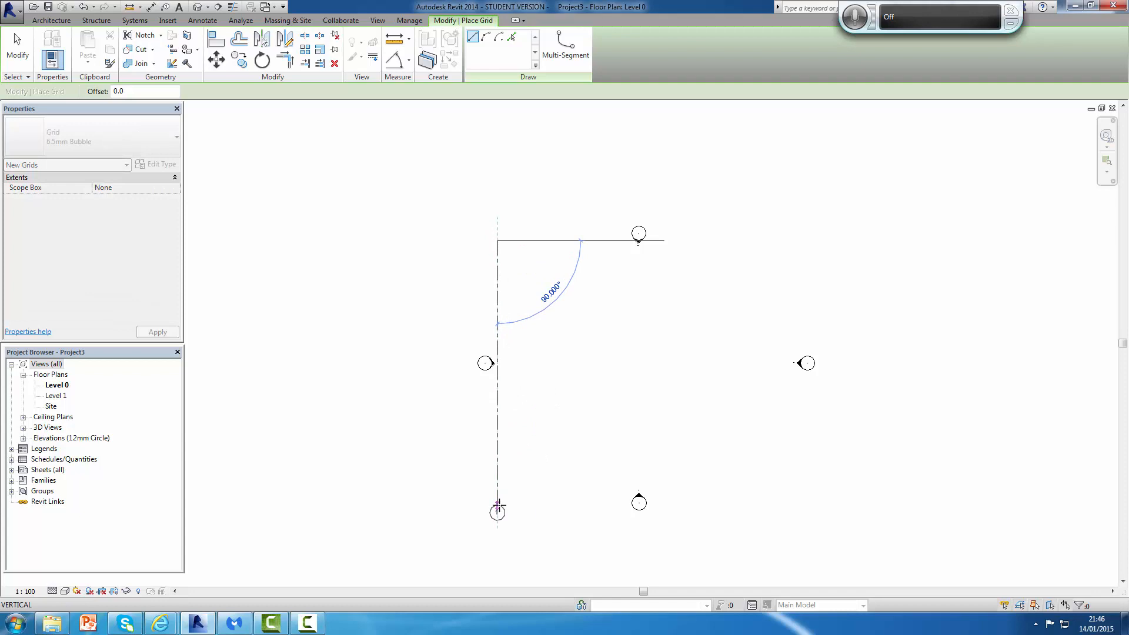
click(497, 505)
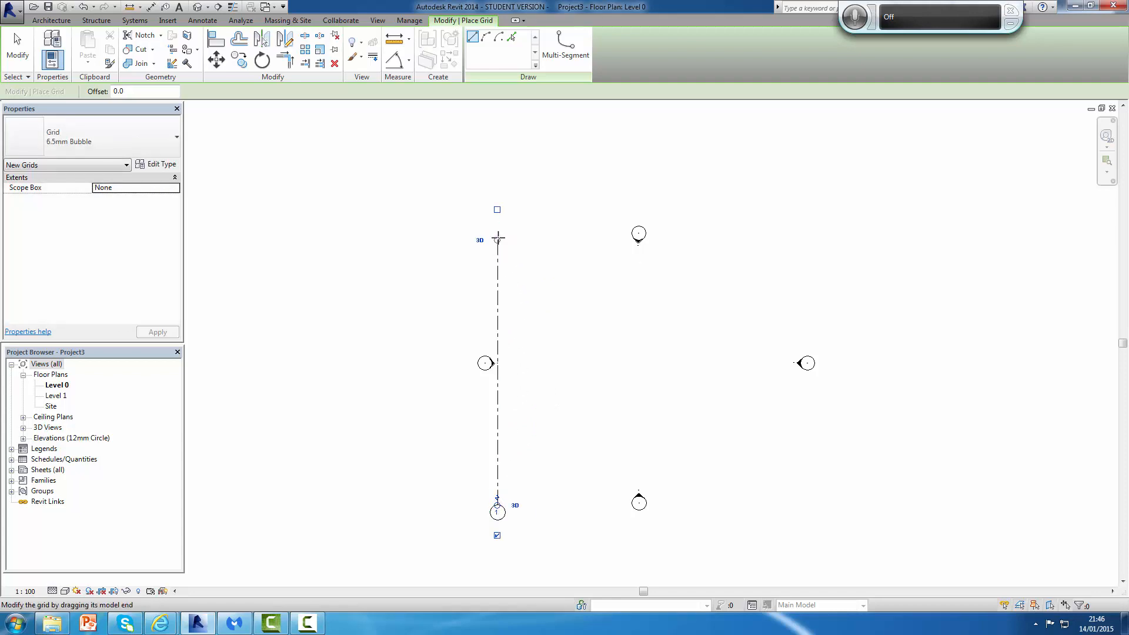
Step: Draw vertical grid lines 2, 3 and 4 to the right, each 5000 mm apart and aligned with grid 1
click(557, 241)
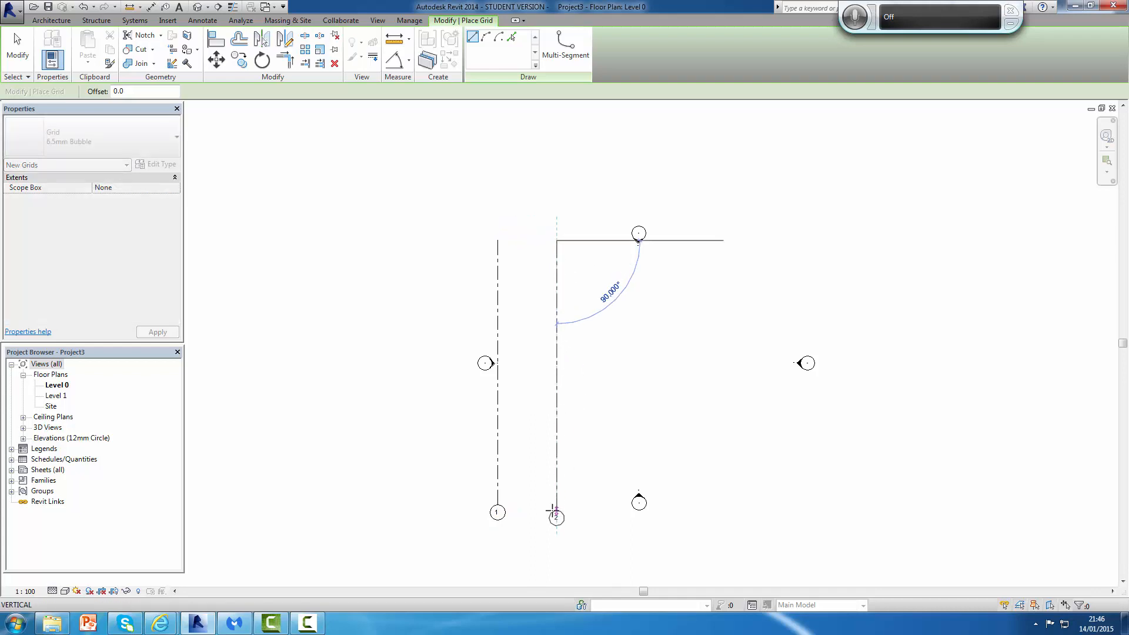
click(556, 505)
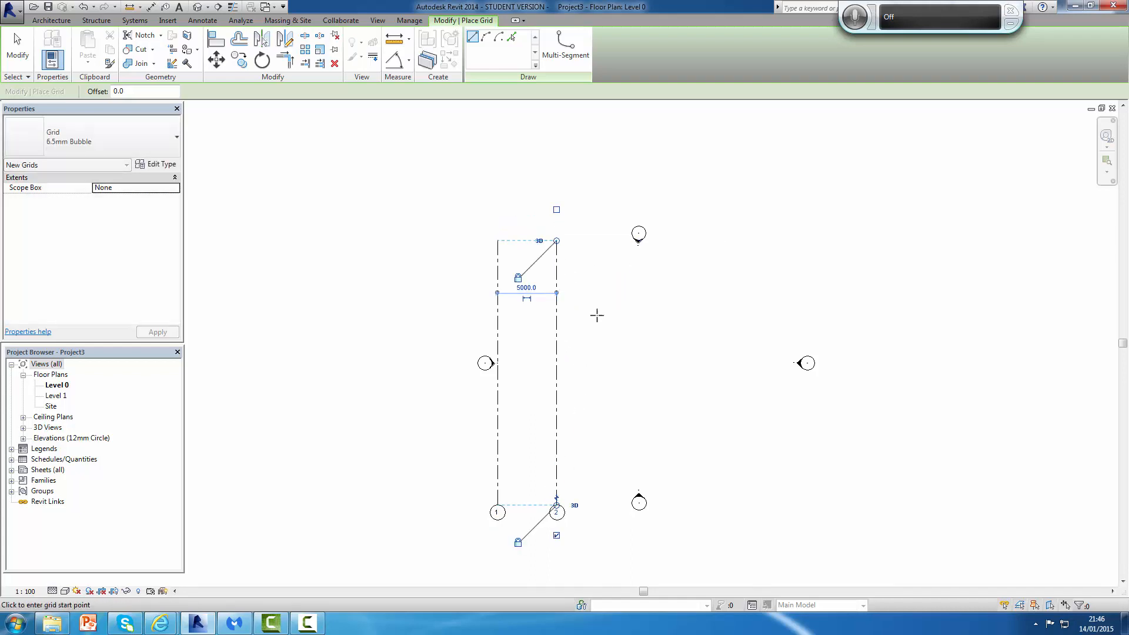
click(615, 241)
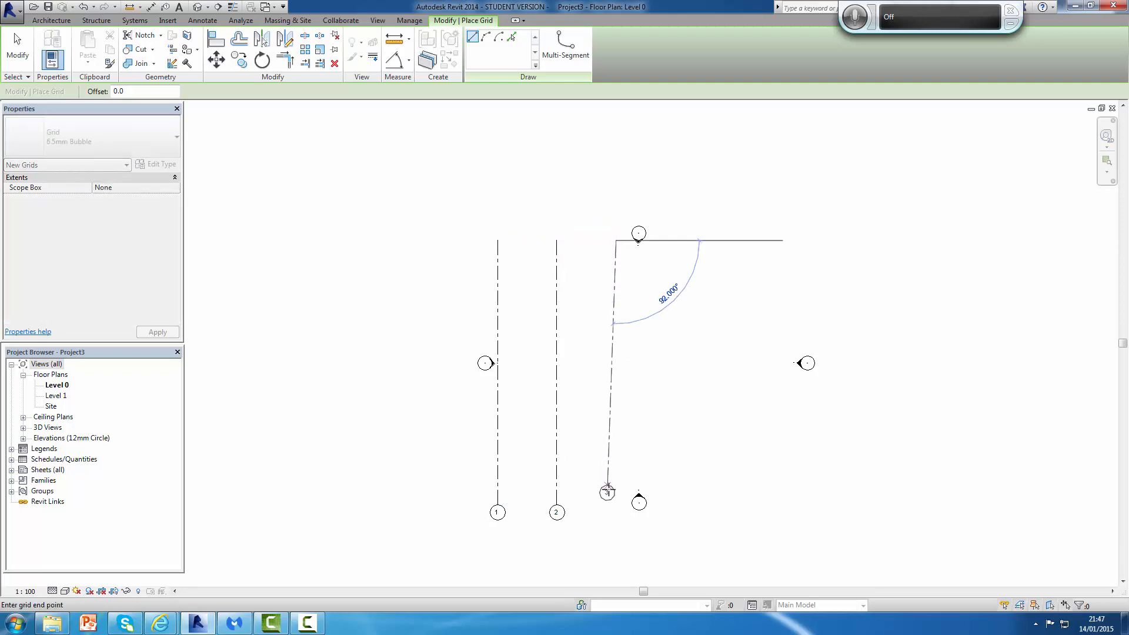
click(616, 505)
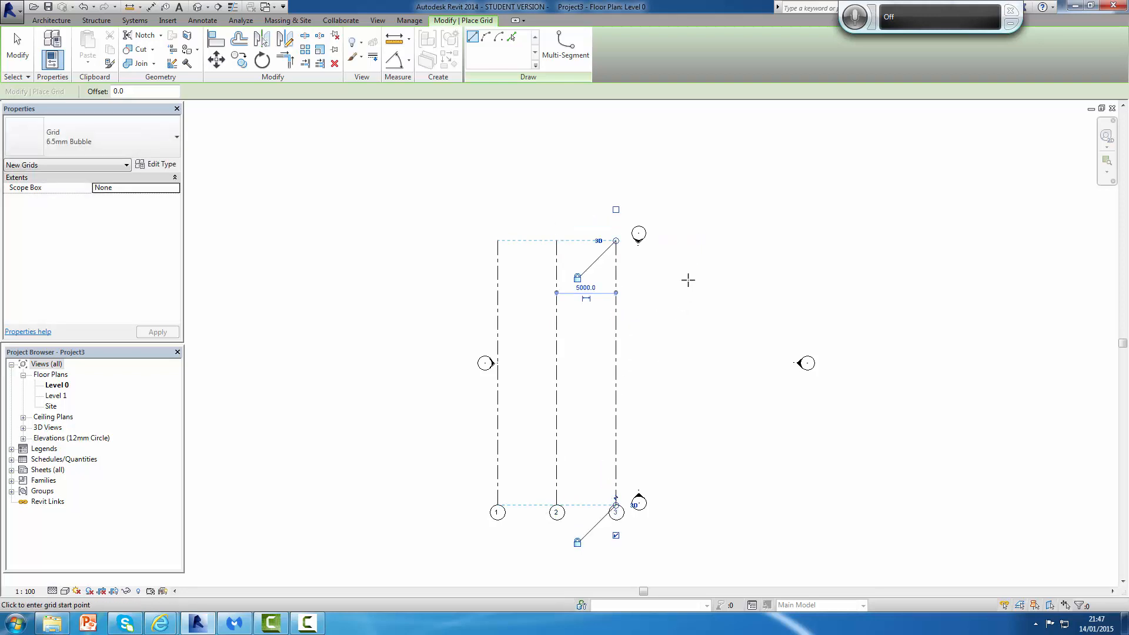
click(676, 241)
click(675, 504)
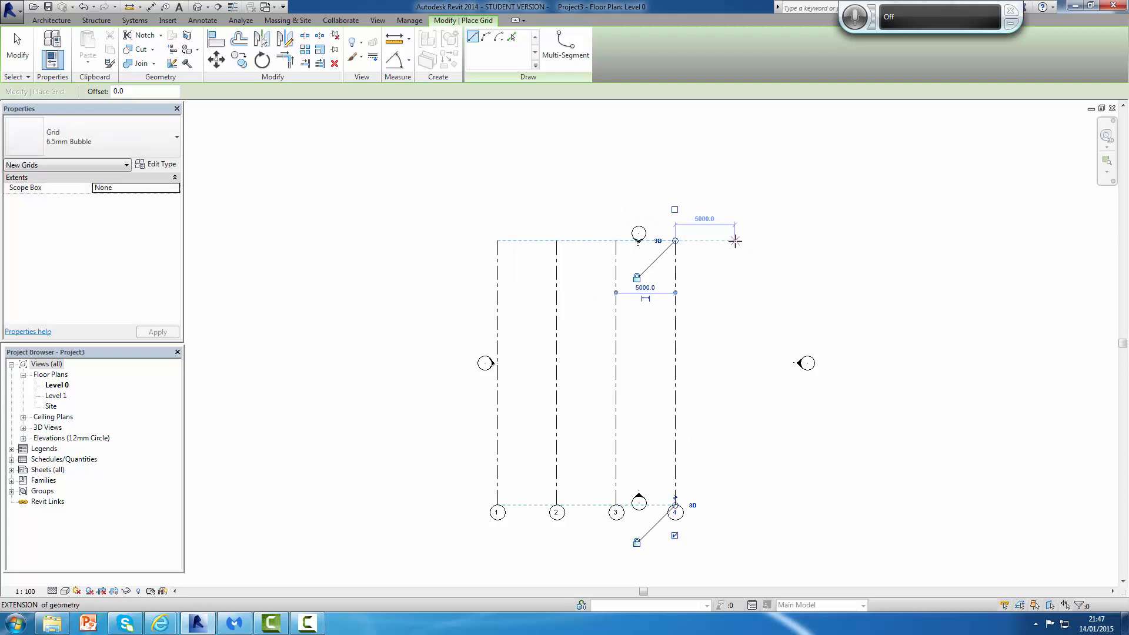
Step: Draw grid lines 5, 6 and 7 further right, the last about 5400 mm from grid 6, and exit the Grid tool
click(735, 241)
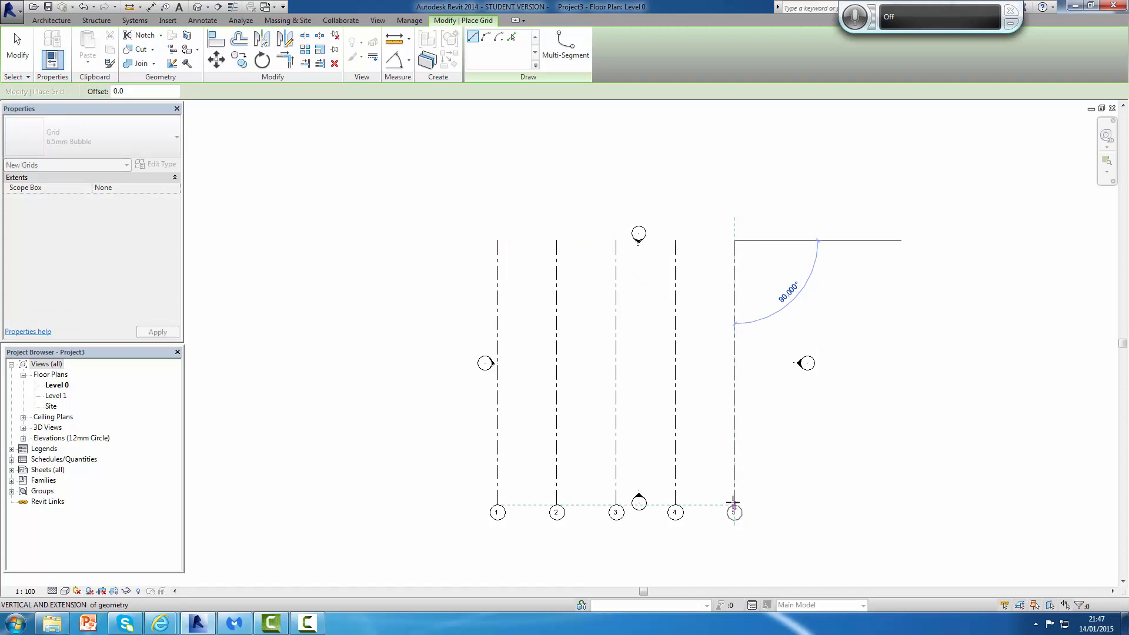
click(733, 504)
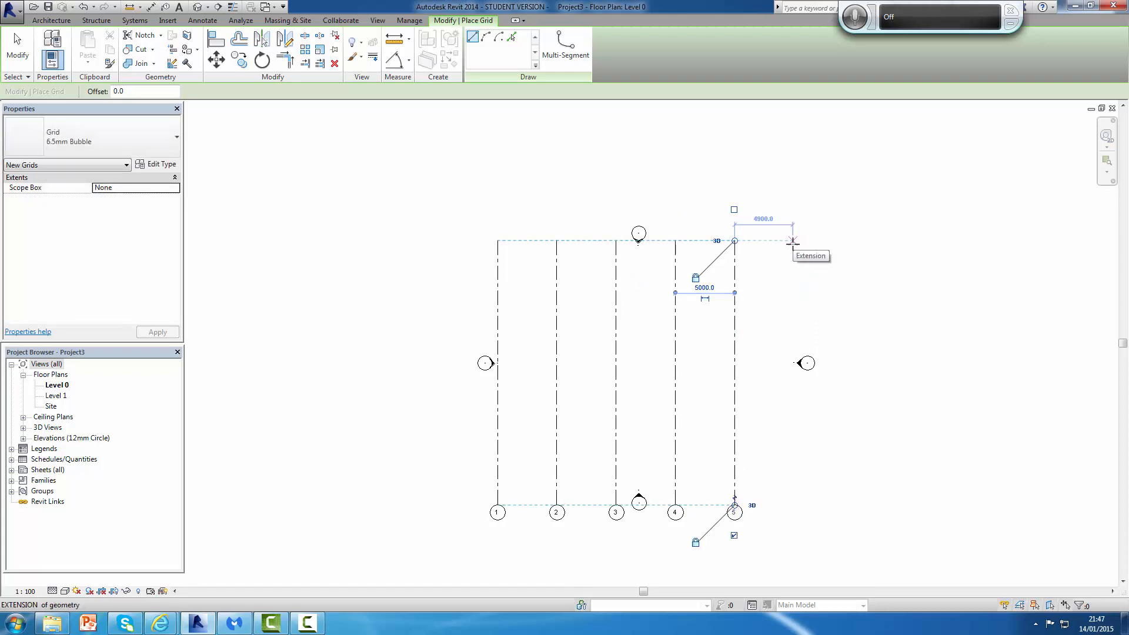
click(794, 240)
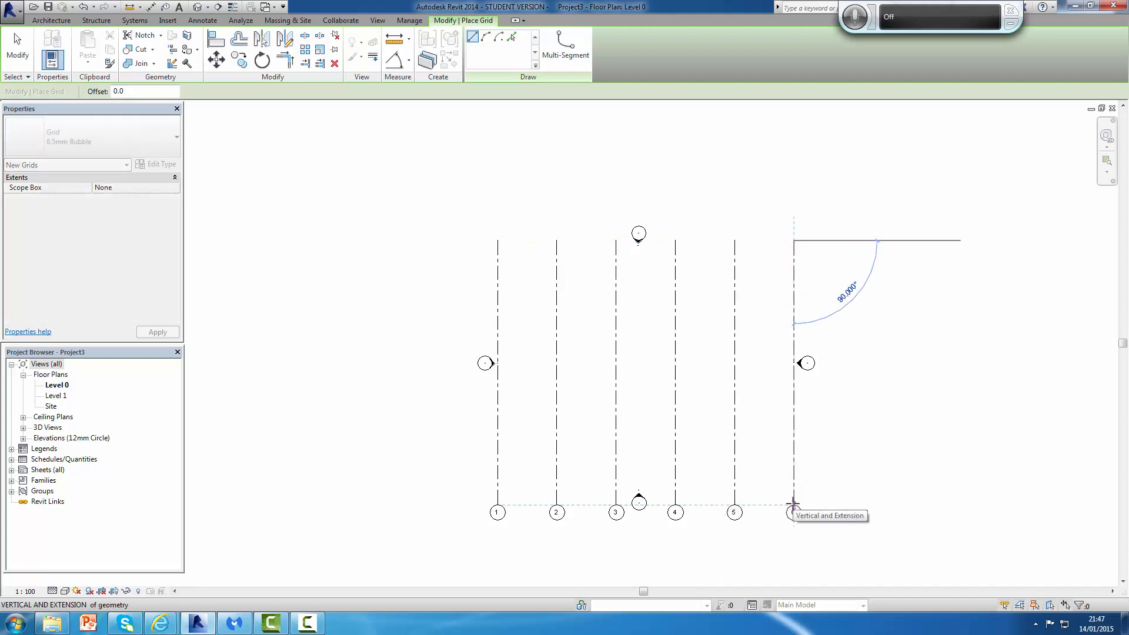
click(793, 504)
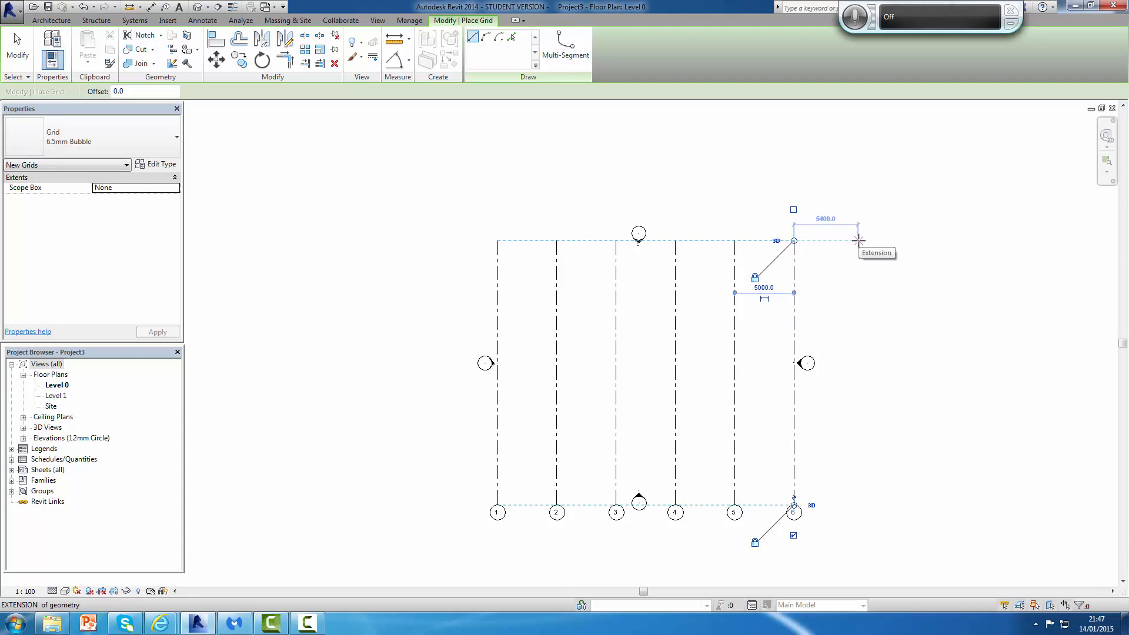
click(858, 241)
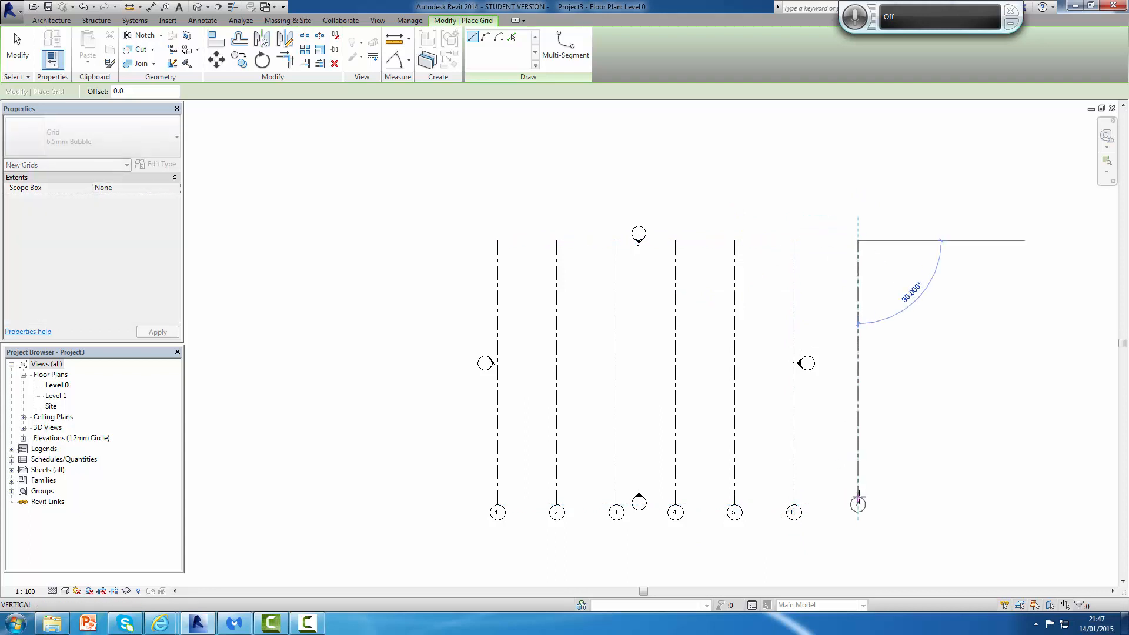
click(858, 507)
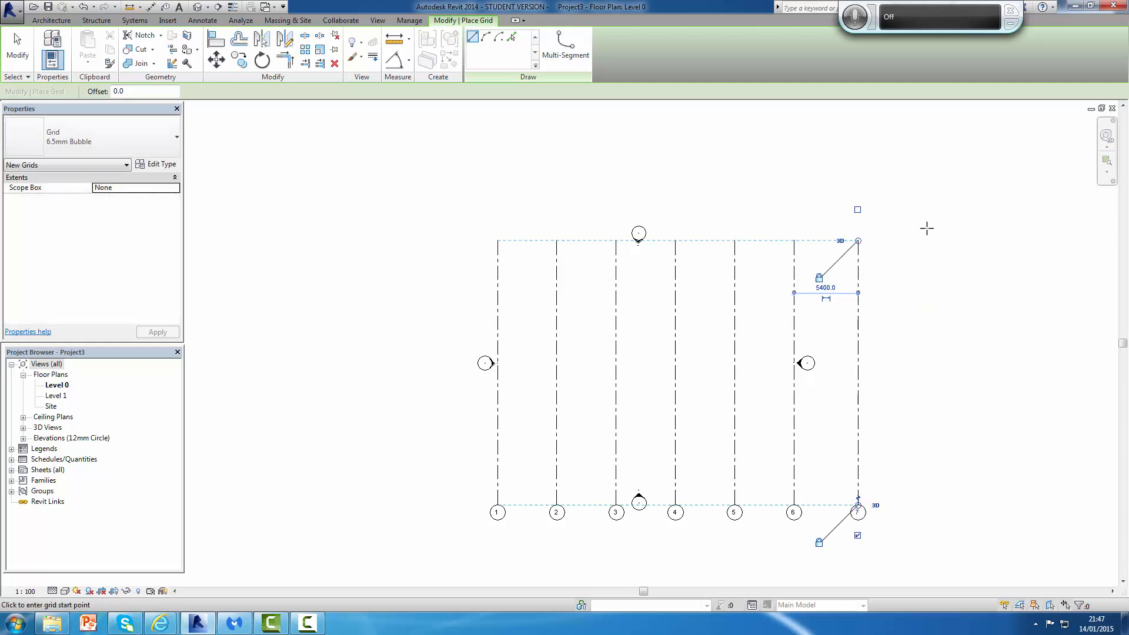
key(Escape)
key(Escape)
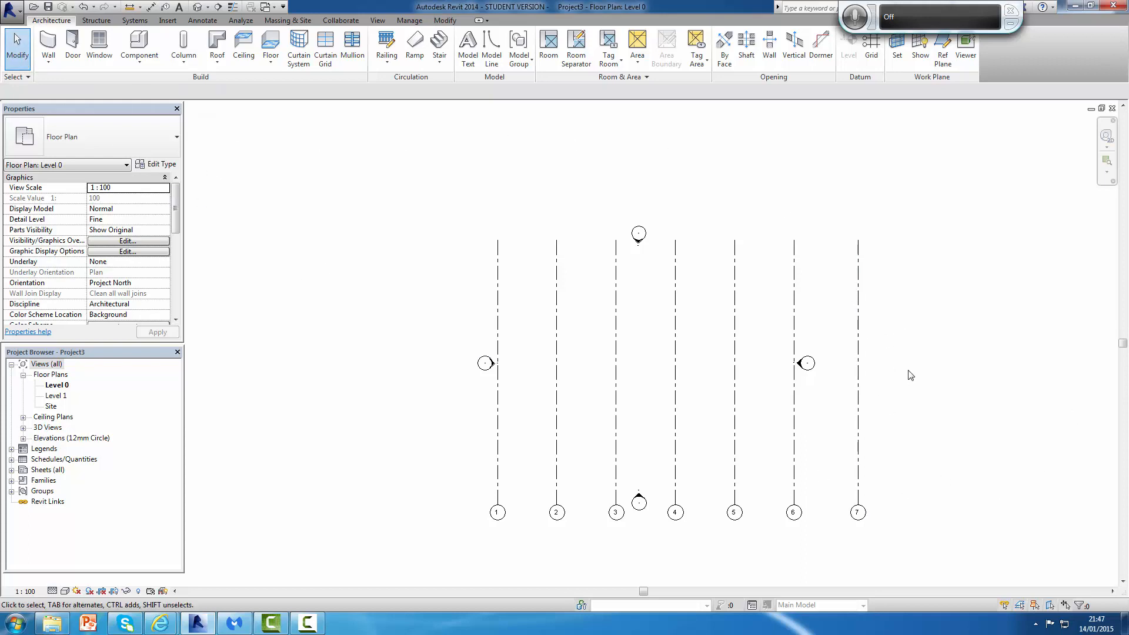
Step: Set the spacing between grid 7 and grid 6 to 5000 mm
click(860, 360)
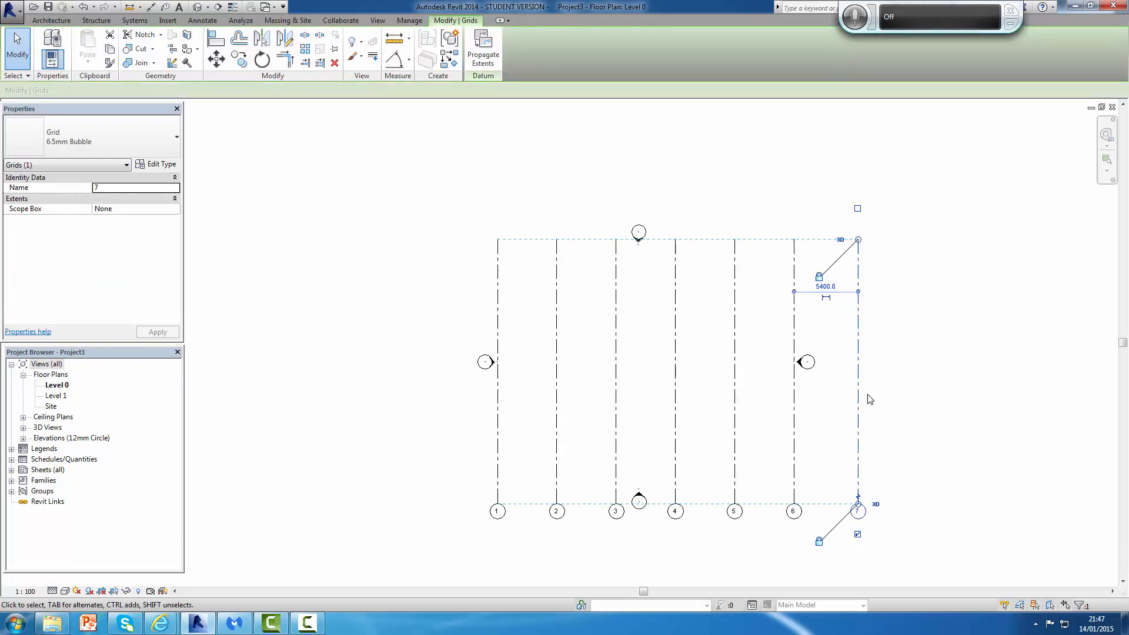
click(827, 288)
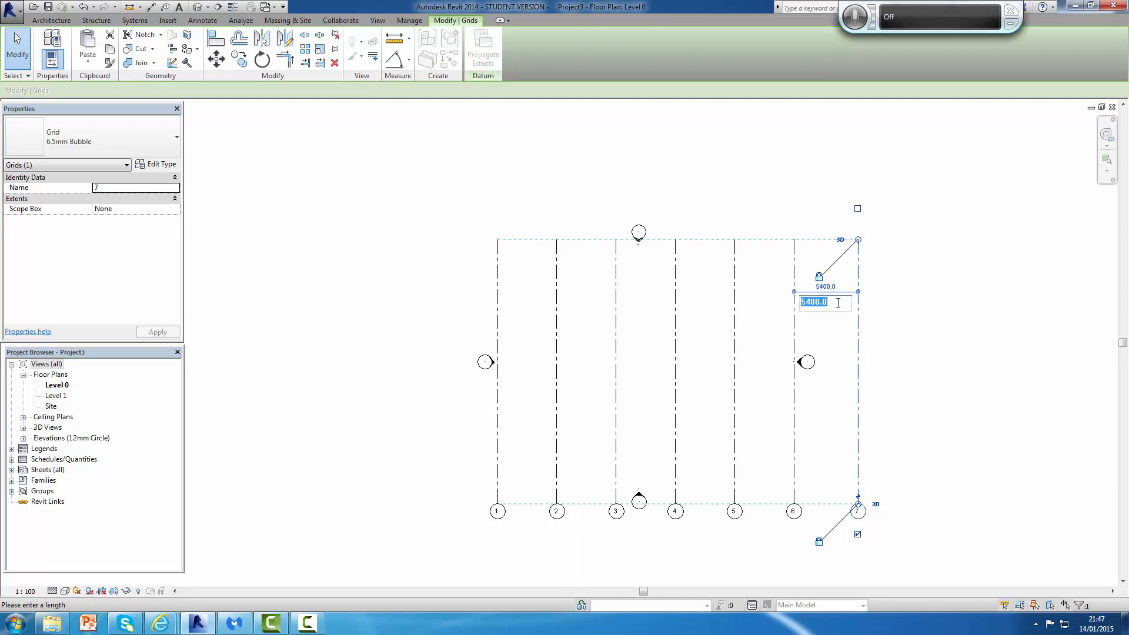
text(5000)
key(Return)
click(934, 337)
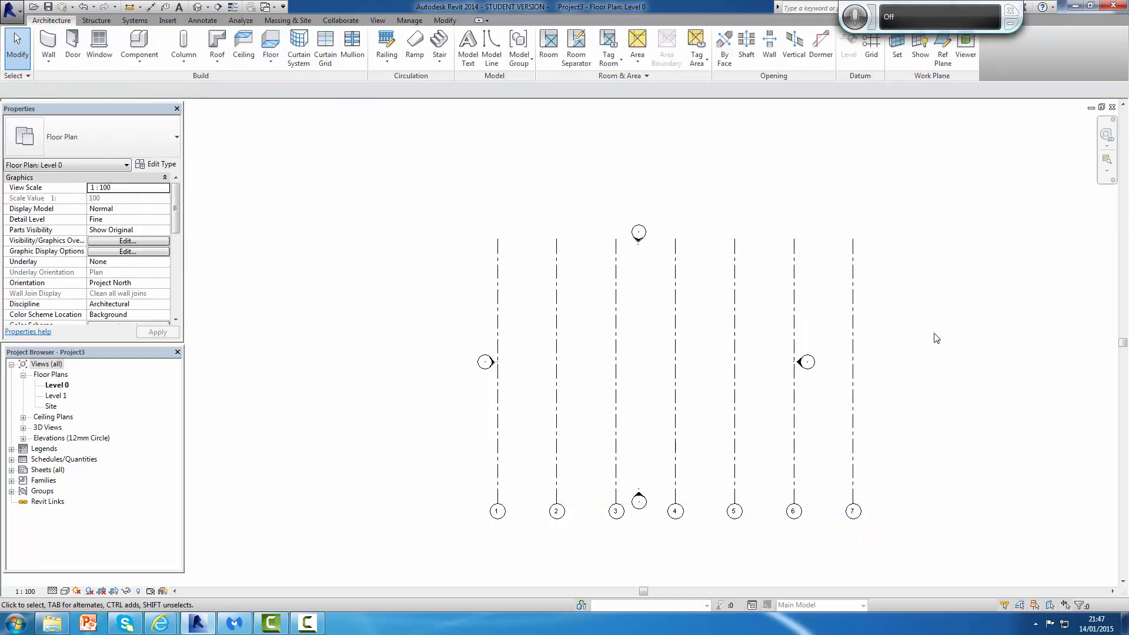
Step: Move all four elevation markers outward so they sit outside the grid lines
scroll(799, 413, down, 1)
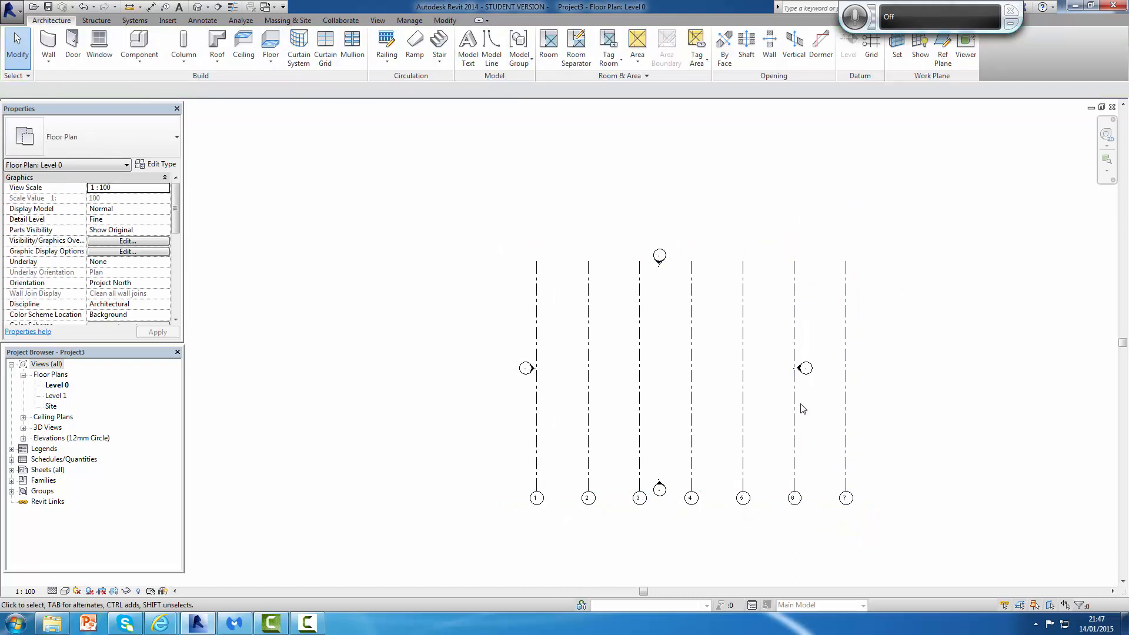
click(806, 369)
drag(806, 369, 887, 371)
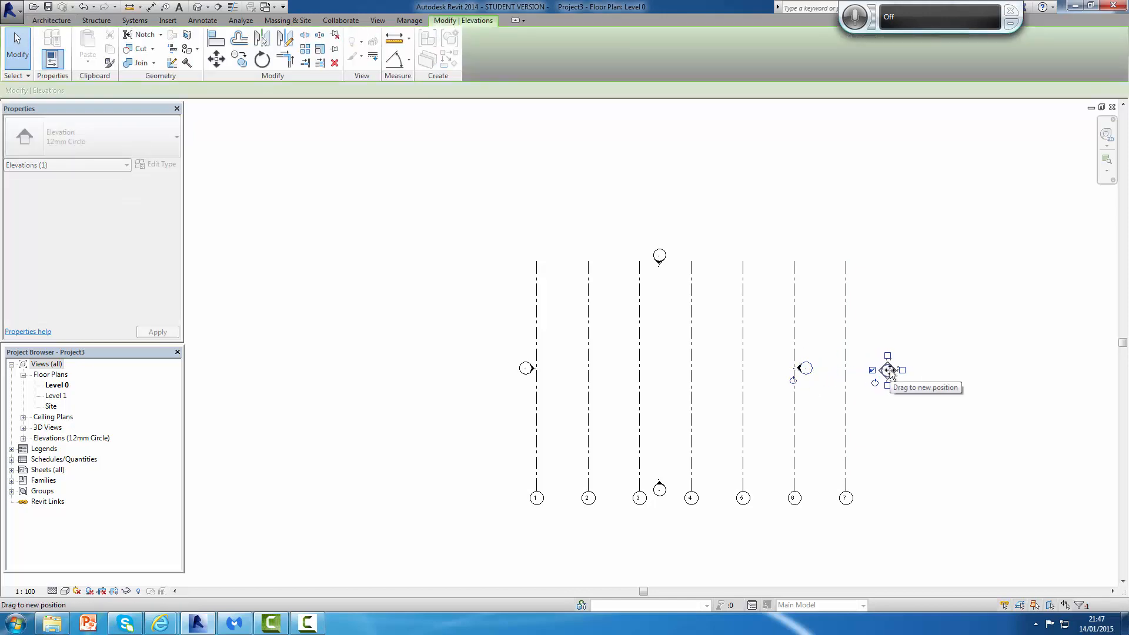
click(934, 384)
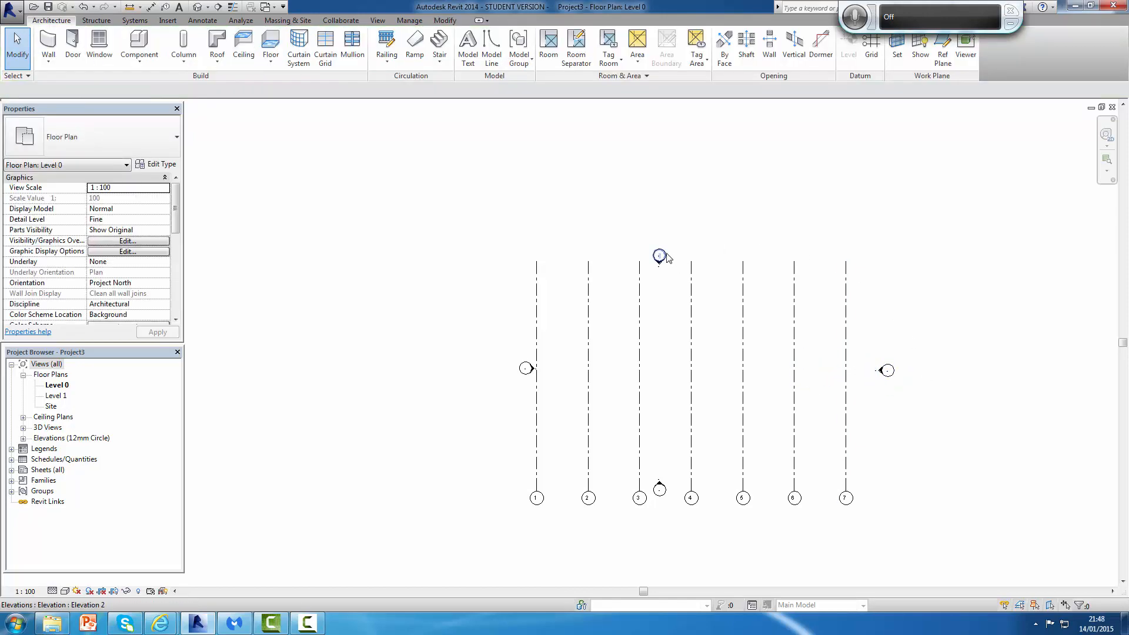
click(660, 255)
mouse_move(669, 259)
mouse_down()
mouse_move(725, 223)
mouse_move(713, 219)
mouse_up()
mouse_move(661, 497)
mouse_down()
mouse_move(706, 540)
mouse_move(690, 542)
mouse_up()
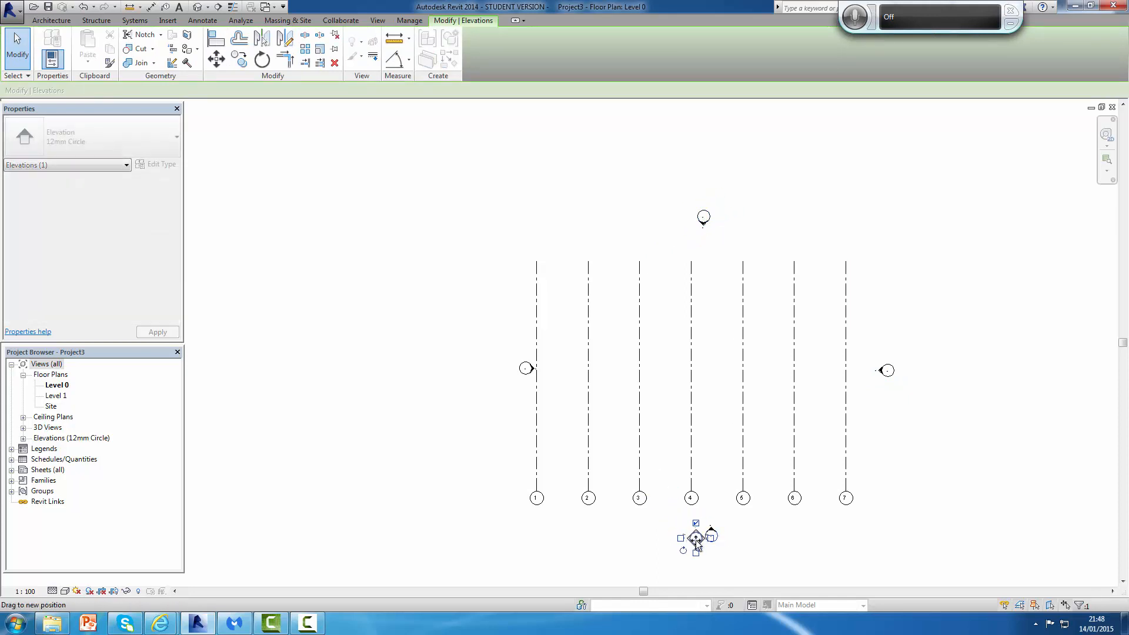
click(743, 538)
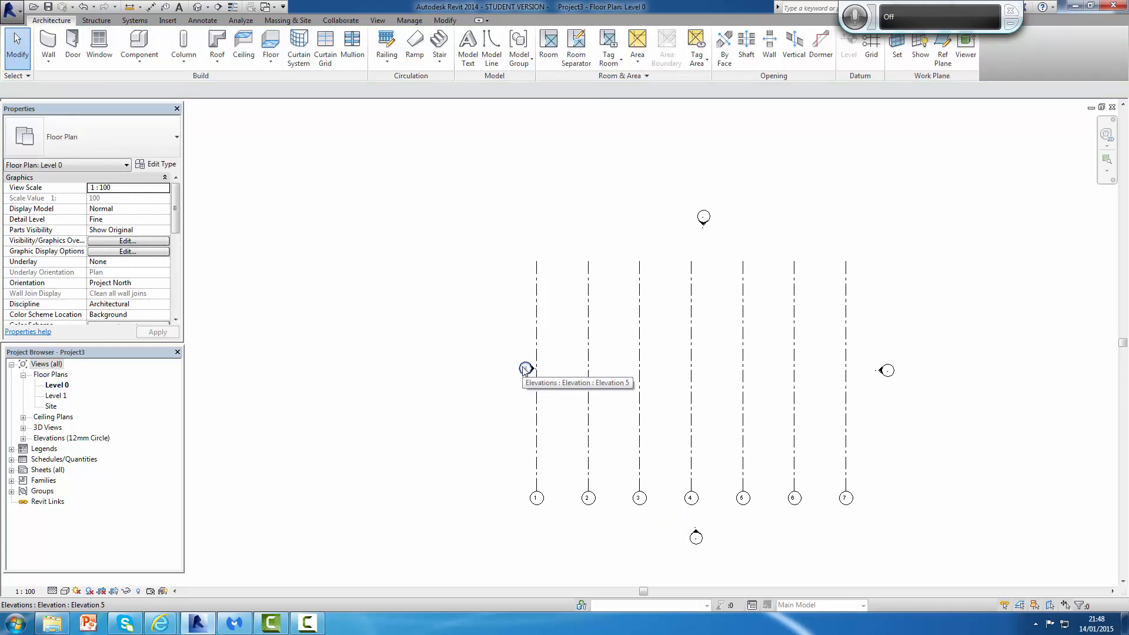
drag(526, 369, 460, 370)
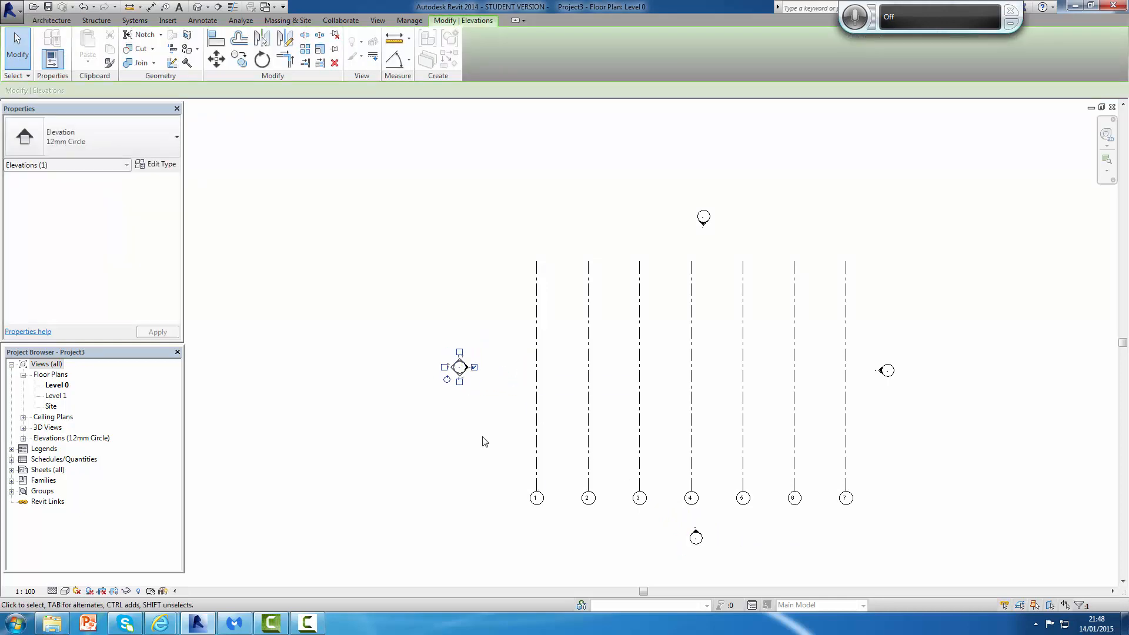
click(485, 442)
Step: Open the East elevation view from the project browser
scroll(889, 285, down, 1)
mouse_move(894, 287)
middle_down()
mouse_move(851, 270)
mouse_move(839, 300)
middle_up()
scroll(839, 300, up, 1)
scroll(777, 340, down, 1)
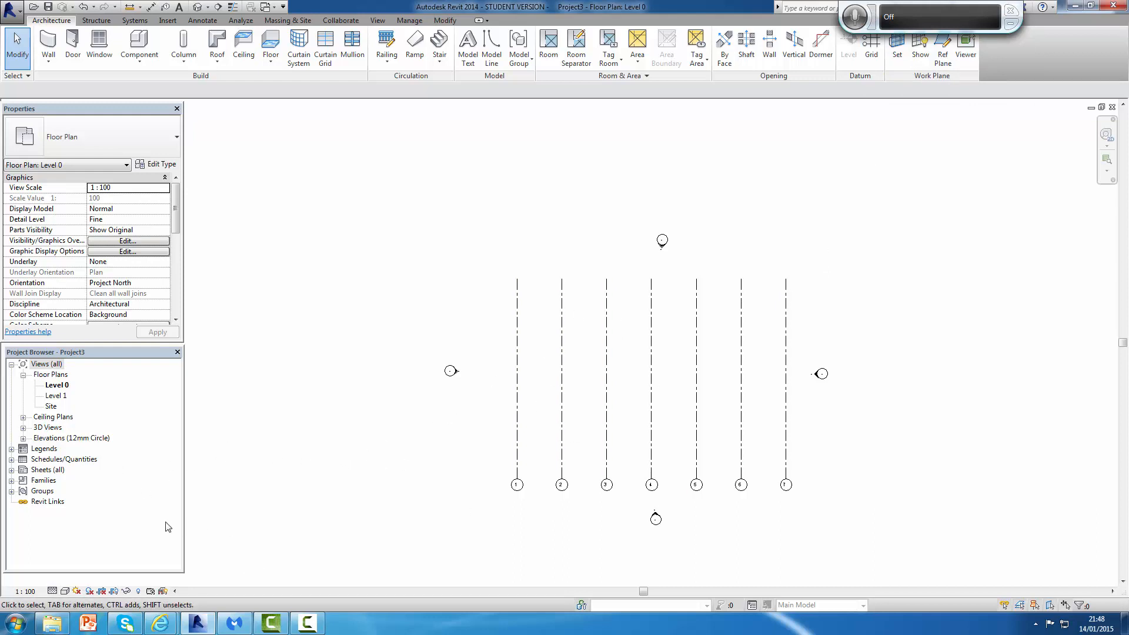
double_click(56, 439)
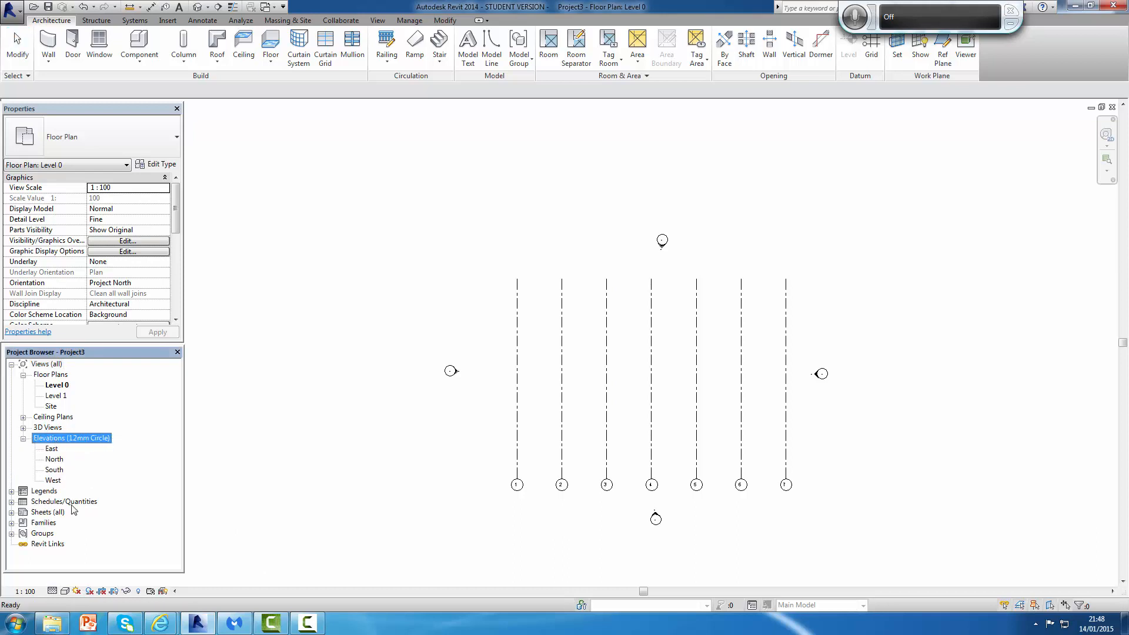
double_click(53, 449)
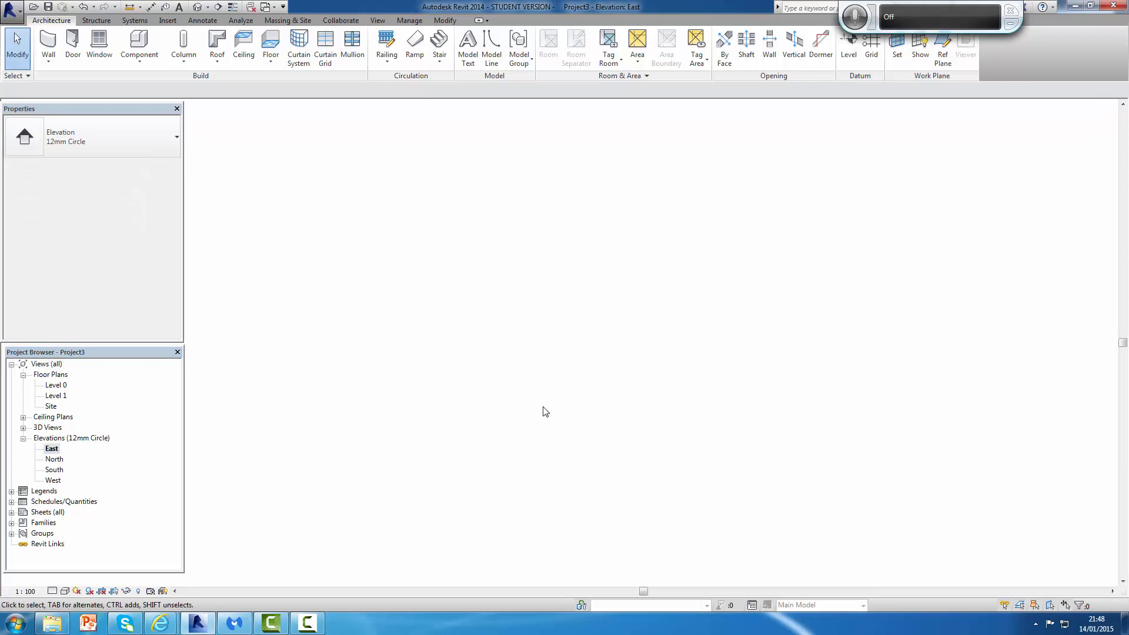
scroll(685, 407, down, 1)
middle_drag(697, 415, 491, 472)
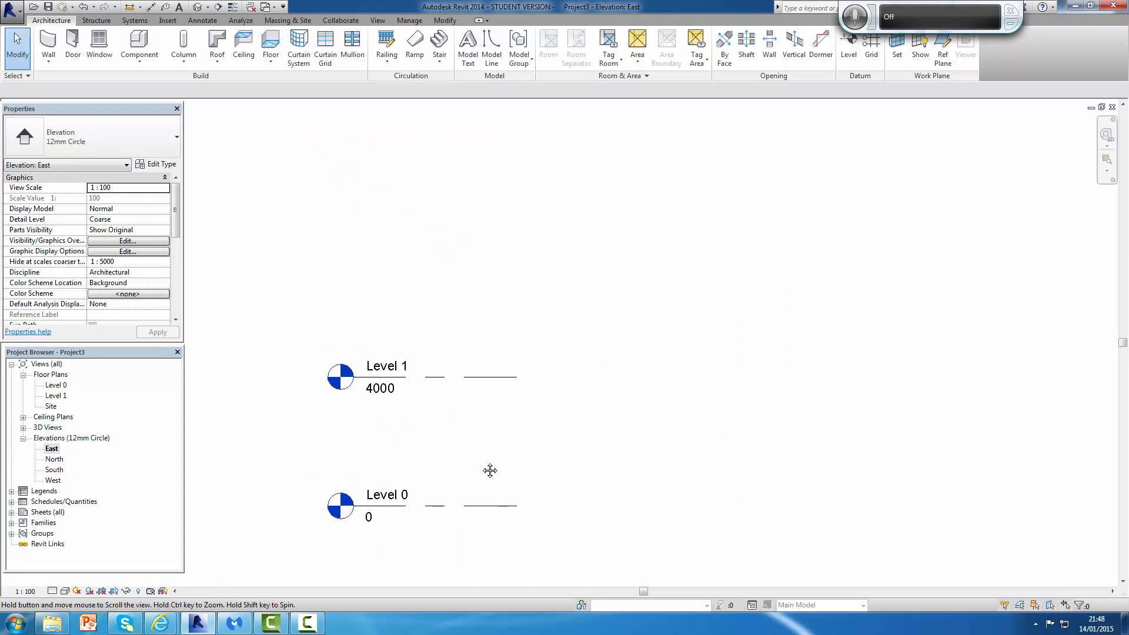
Step: Extend the Level 0 and Level 1 lines to the right by dragging Level 0's end
scroll(553, 352, up, 1)
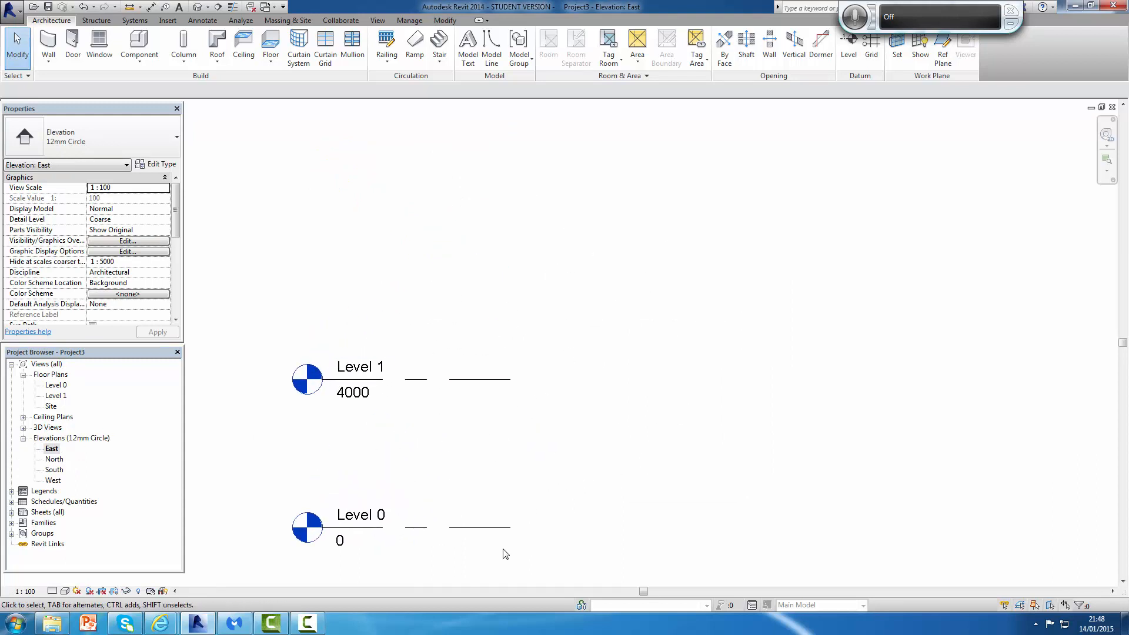
click(510, 528)
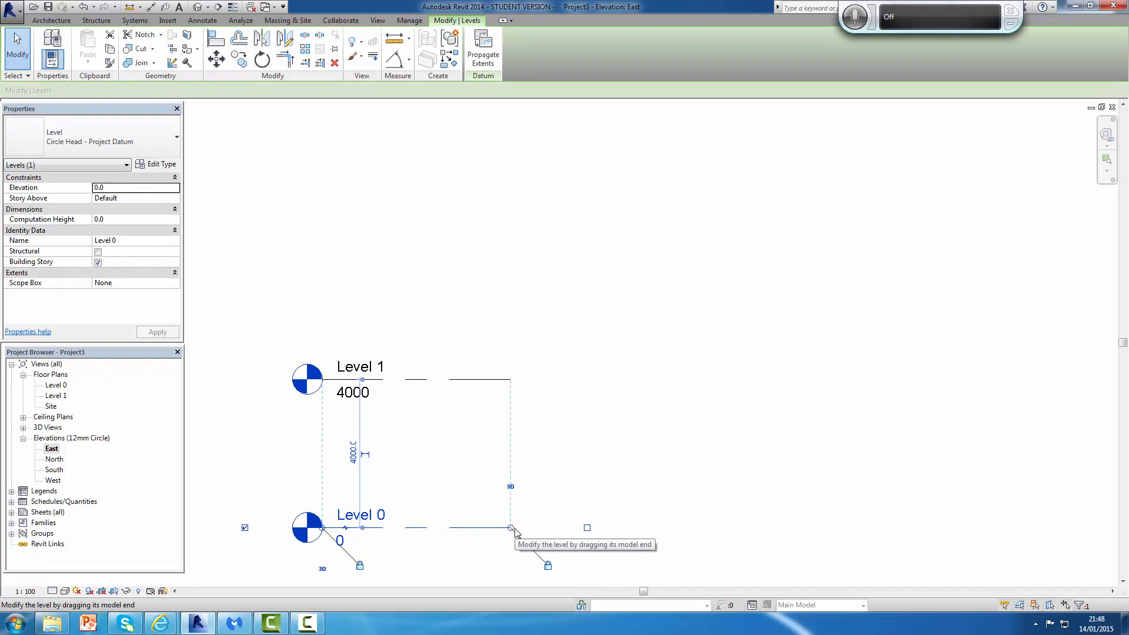
drag(512, 528, 1080, 528)
click(1058, 573)
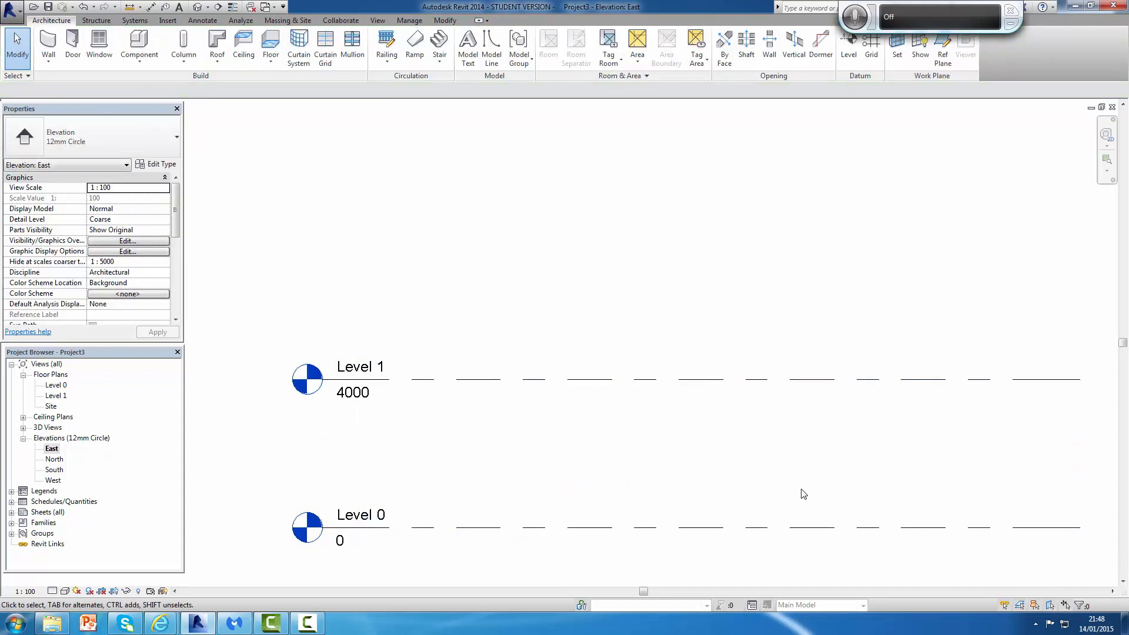
Step: Place a new level 1000 mm below Level 0, spanning the same length as the existing level lines
scroll(802, 491, down, 2)
middle_drag(802, 491, 707, 464)
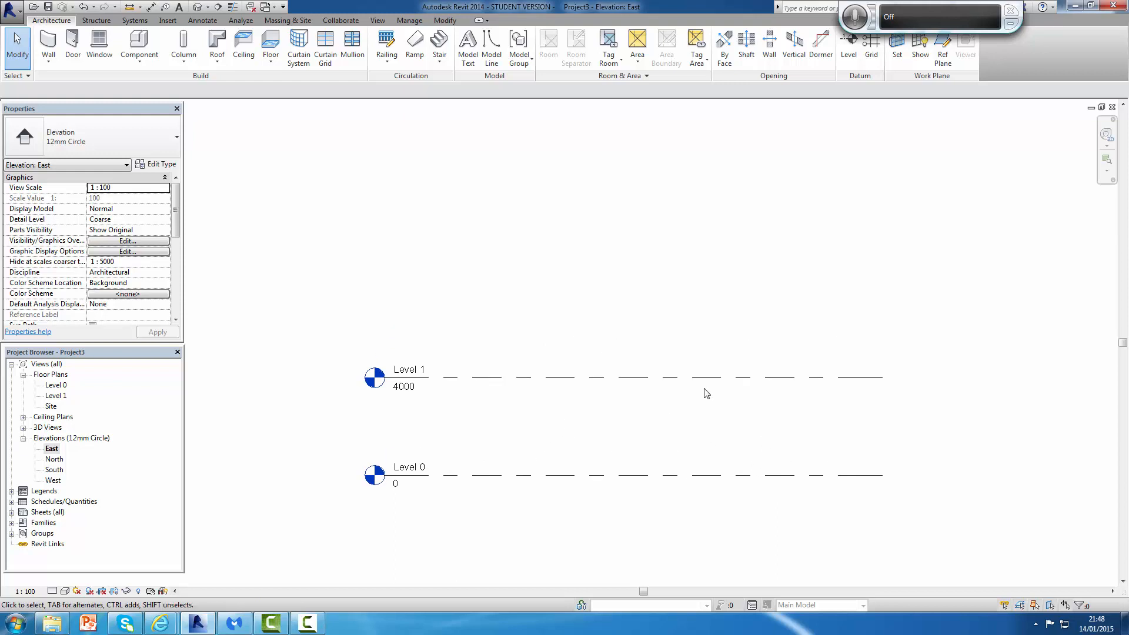
click(853, 50)
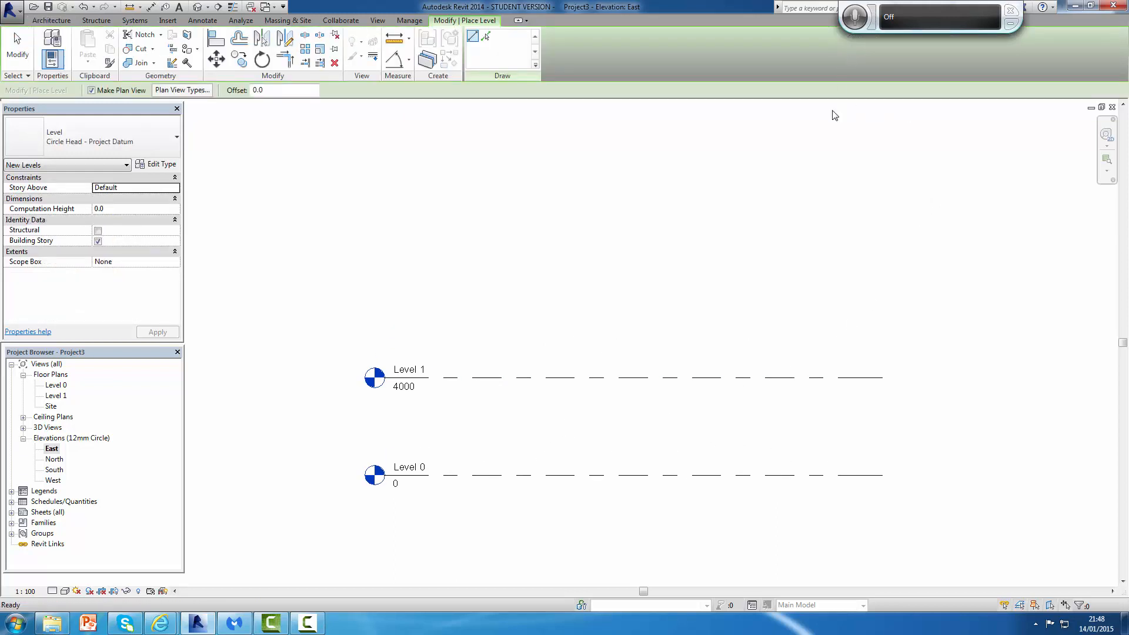
click(385, 500)
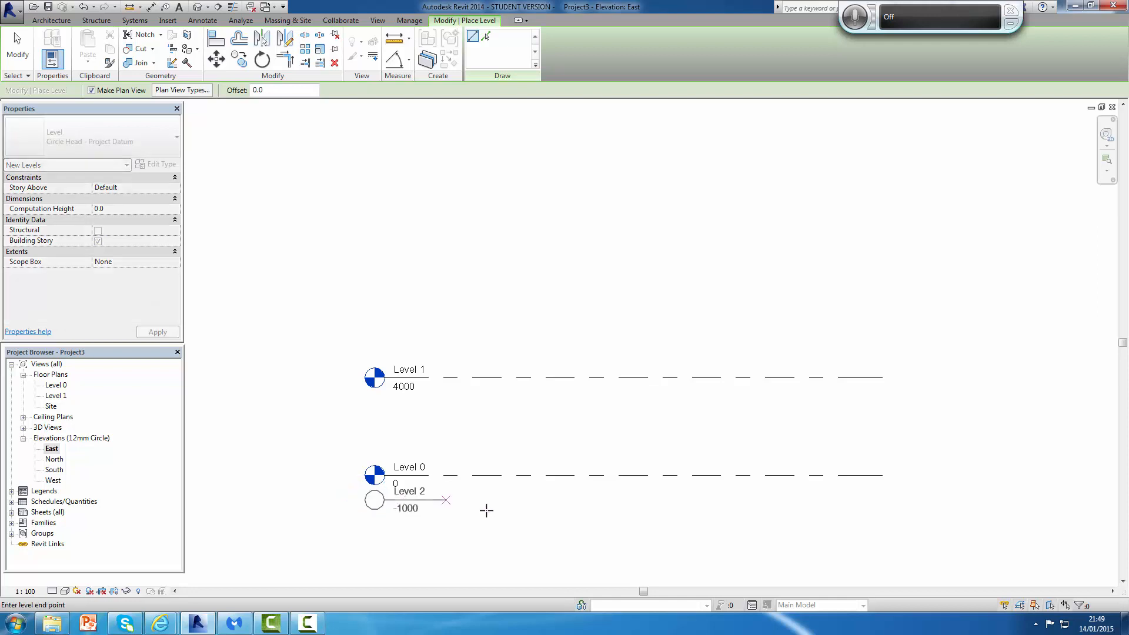
click(884, 492)
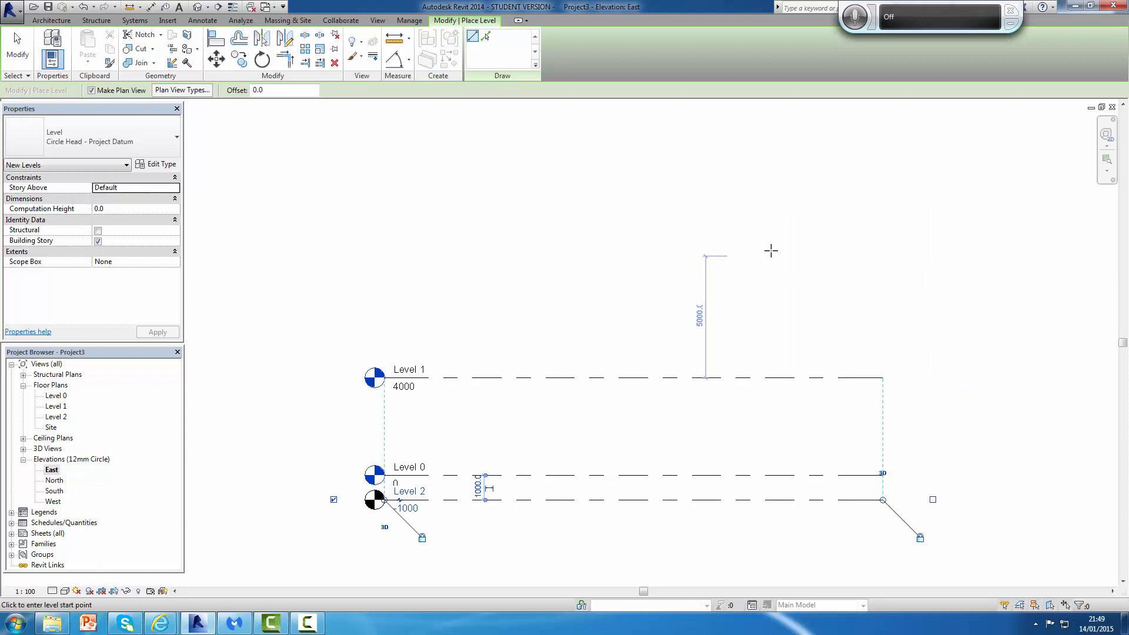
key(Escape)
key(Escape)
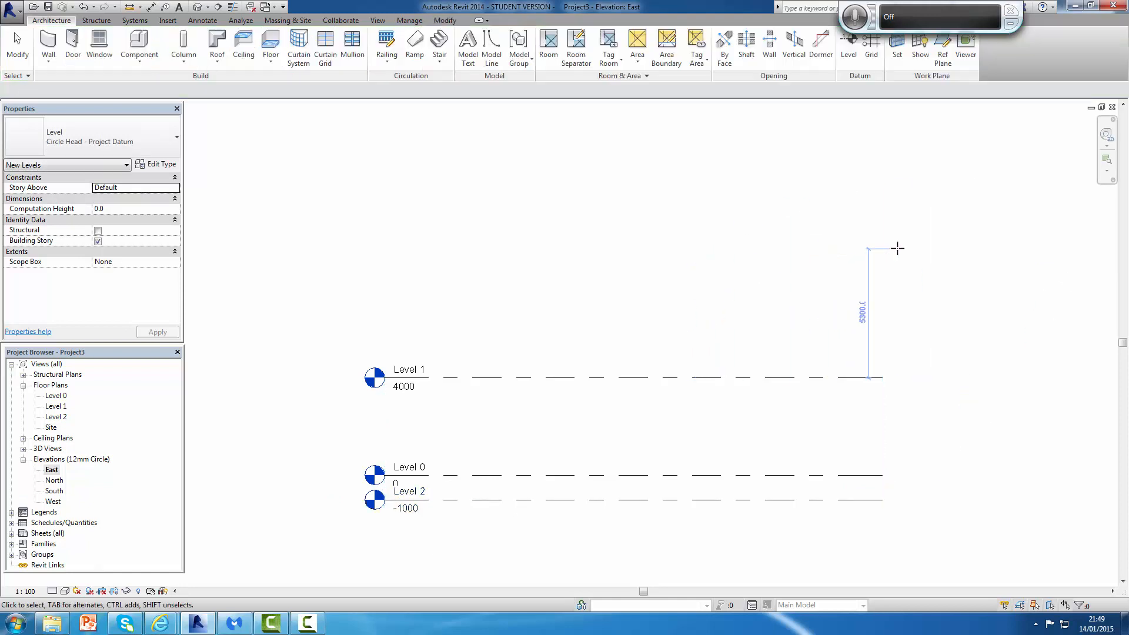
Step: Rename the -1000 level to Raft Foundation and rename its corresponding views too
scroll(512, 507, up, 3)
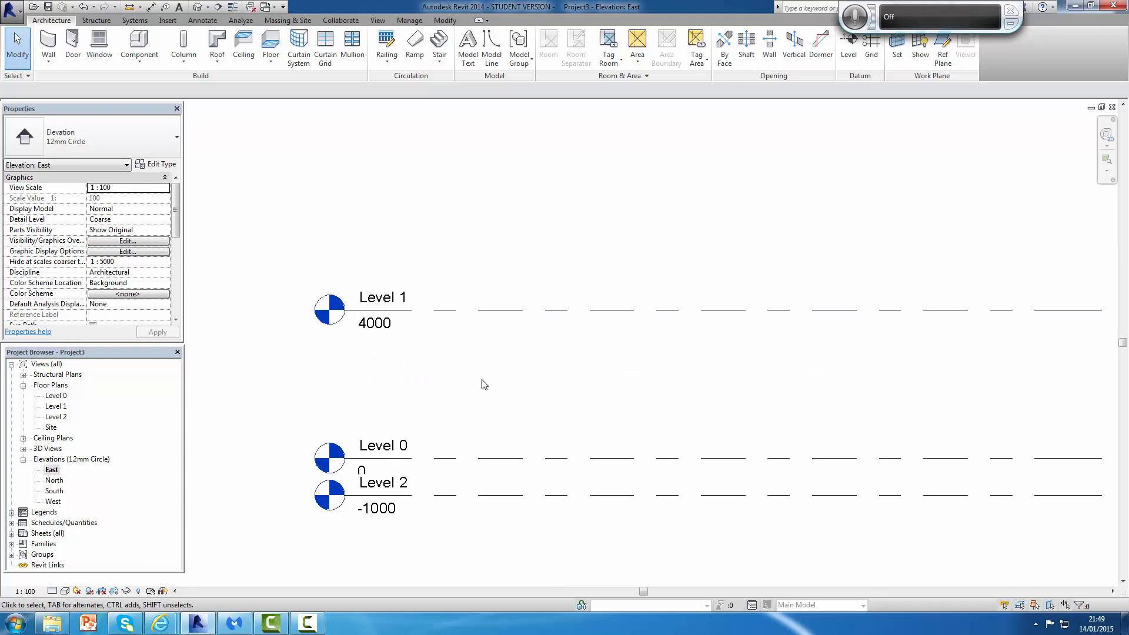
scroll(447, 518, down, 1)
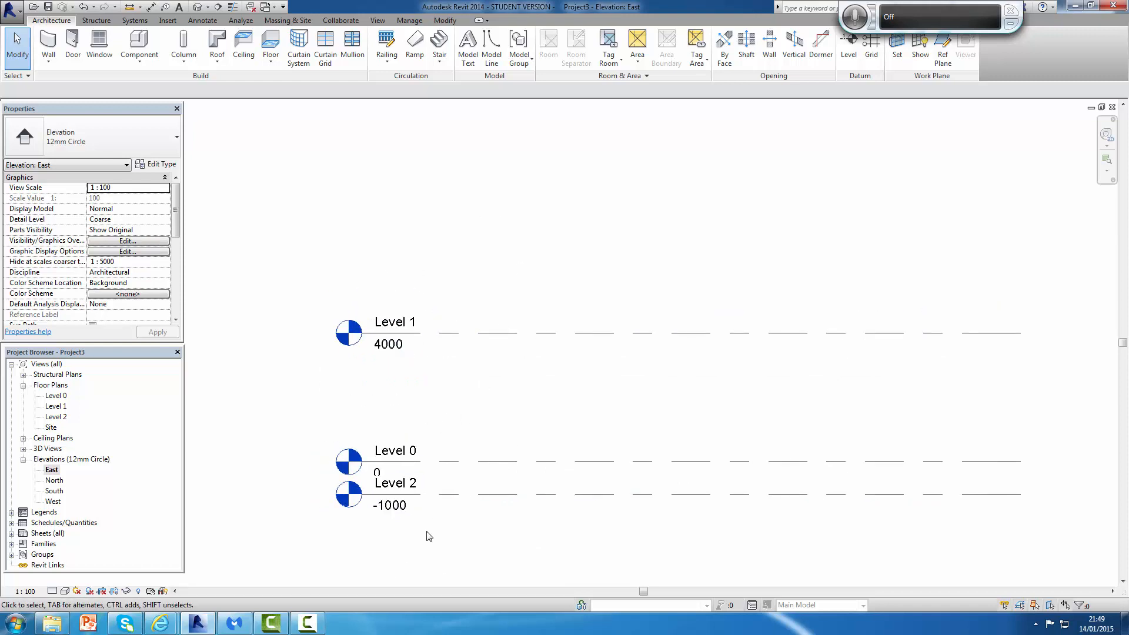
scroll(412, 500, up, 2)
click(393, 476)
click(395, 475)
click(397, 471)
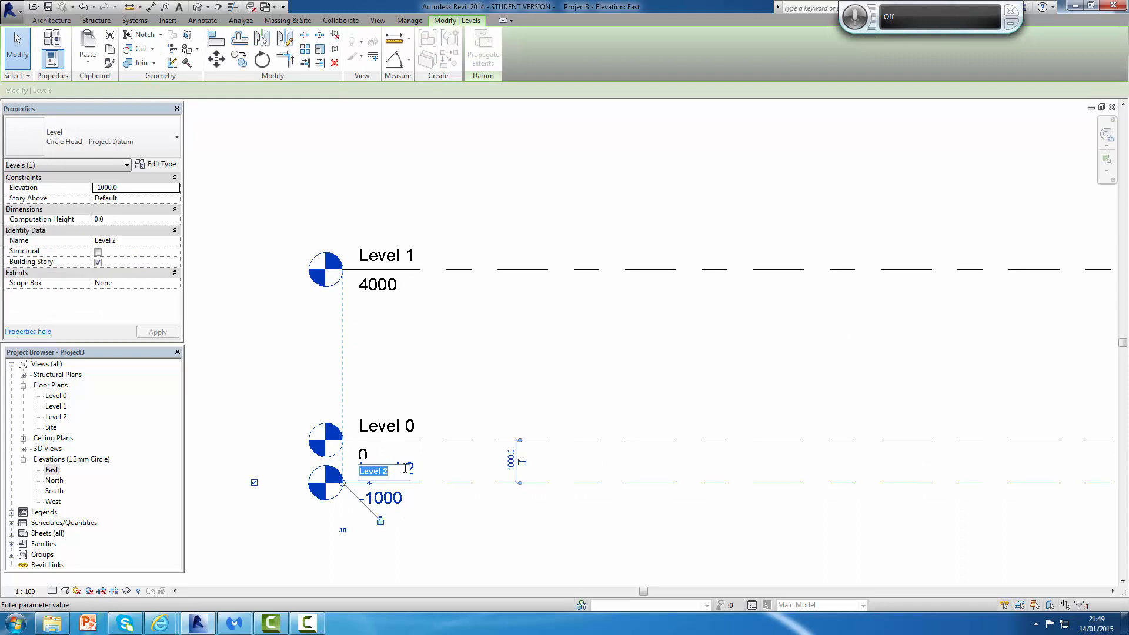
key(BackSpace)
text(Raft )
text(Foundation)
key(Return)
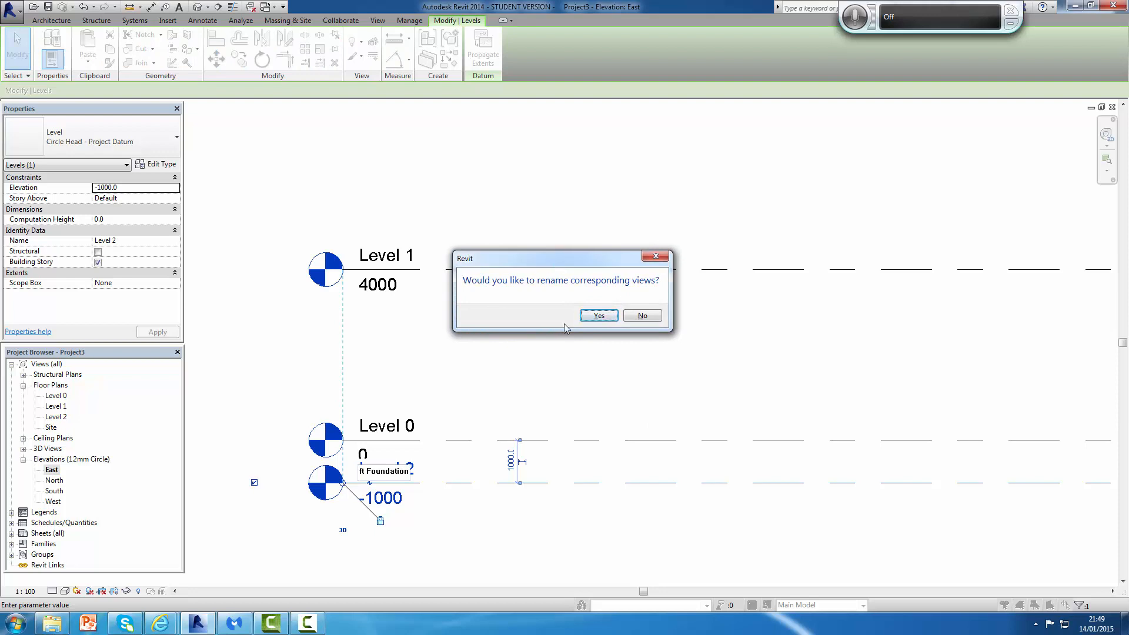
click(601, 317)
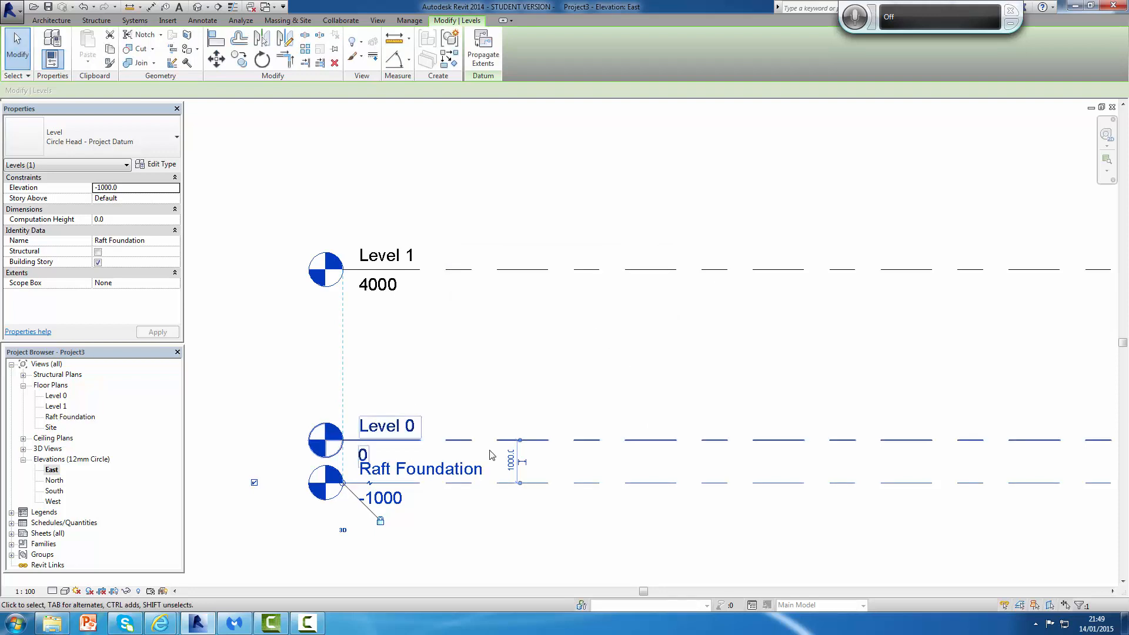
Step: Rename Level 0 to Ground Level and rename its corresponding views too
click(404, 431)
click(404, 431)
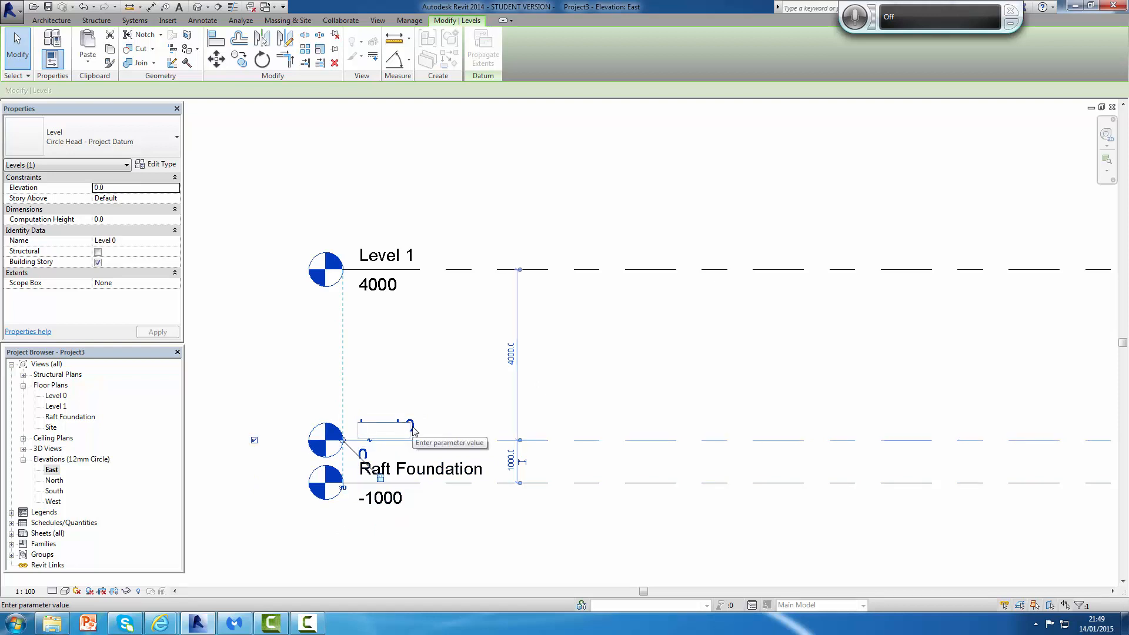
text(Ground)
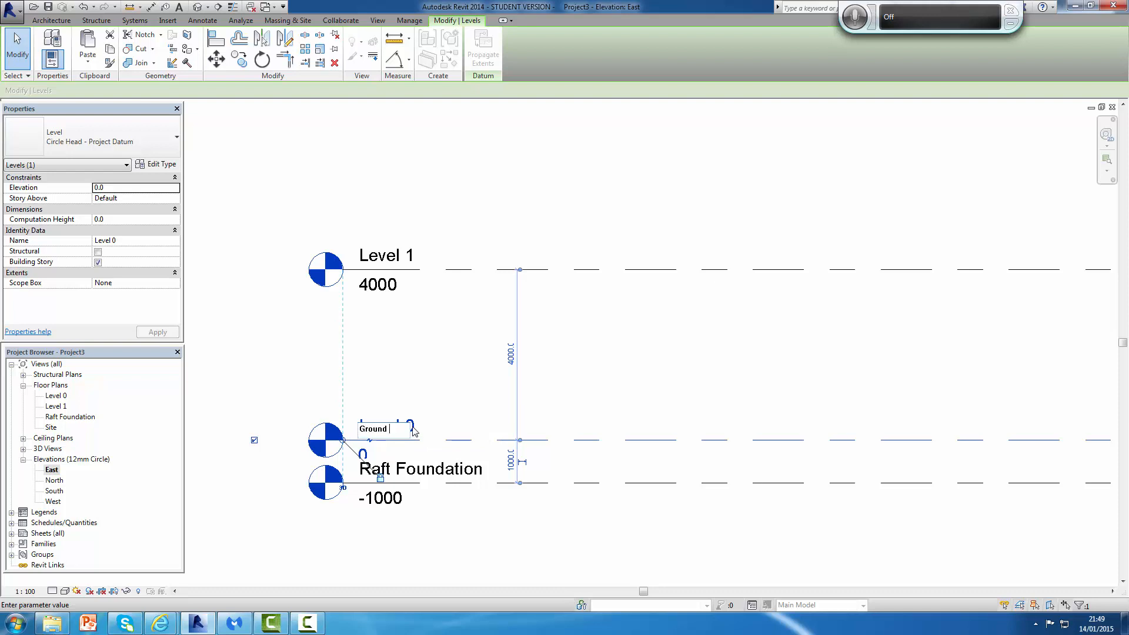
text( Level)
key(Return)
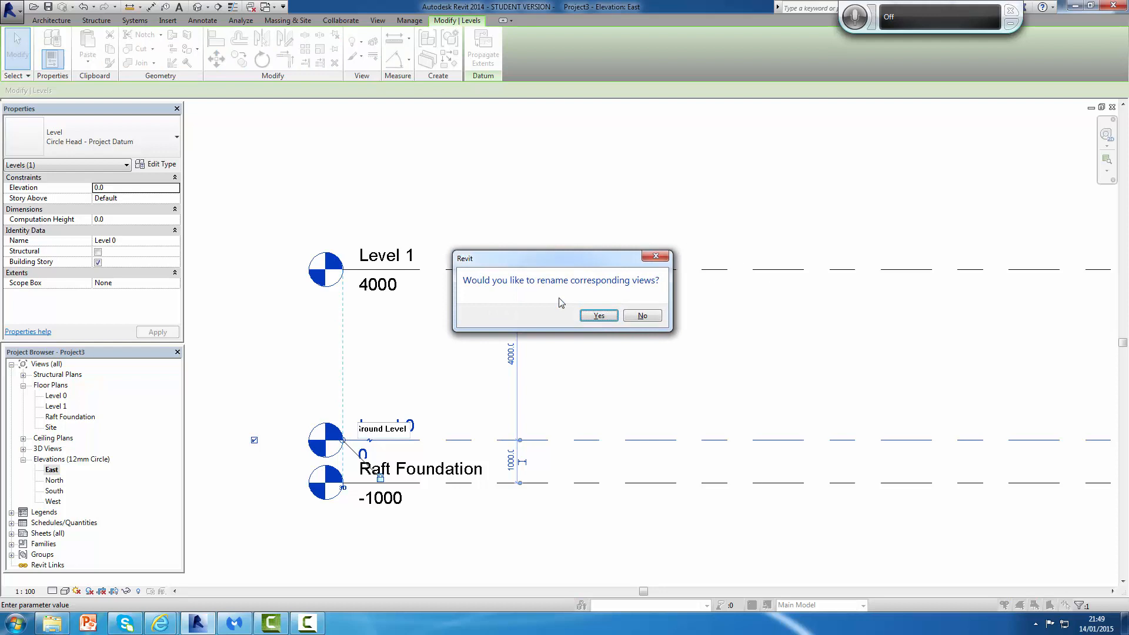
click(599, 317)
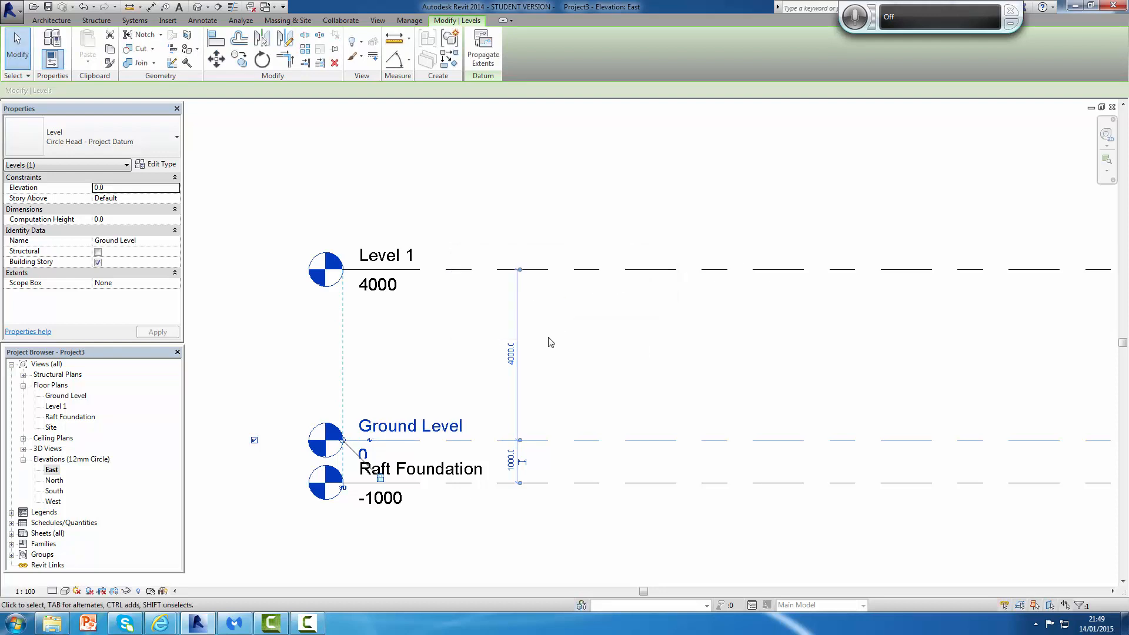
Step: Set the height of Level 1 above Ground Level to 3000 mm
click(582, 340)
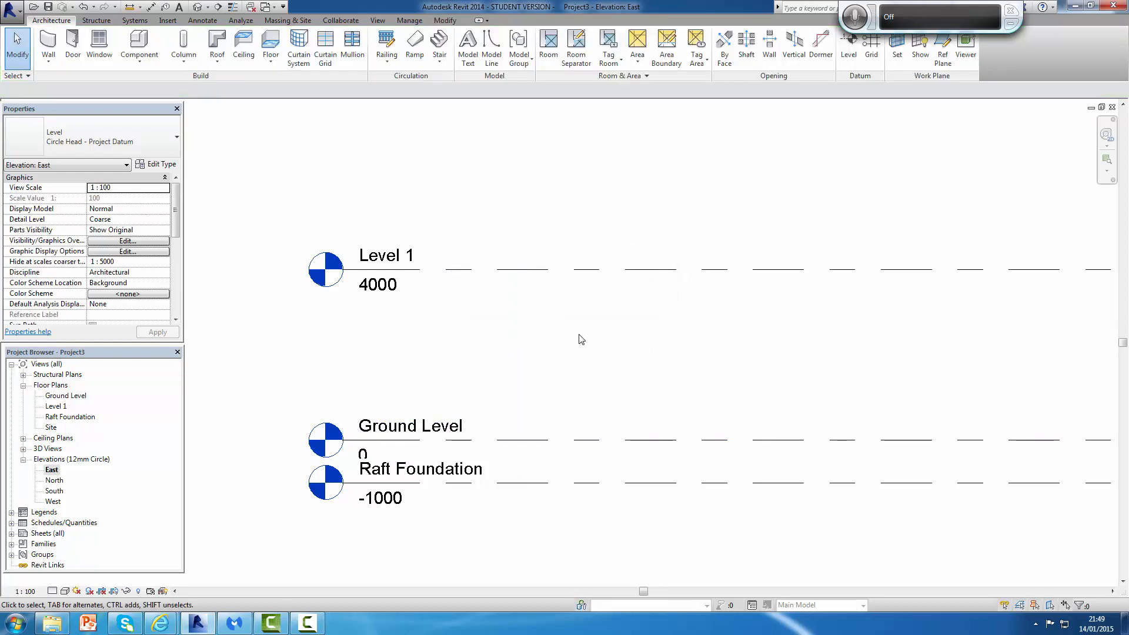
click(385, 291)
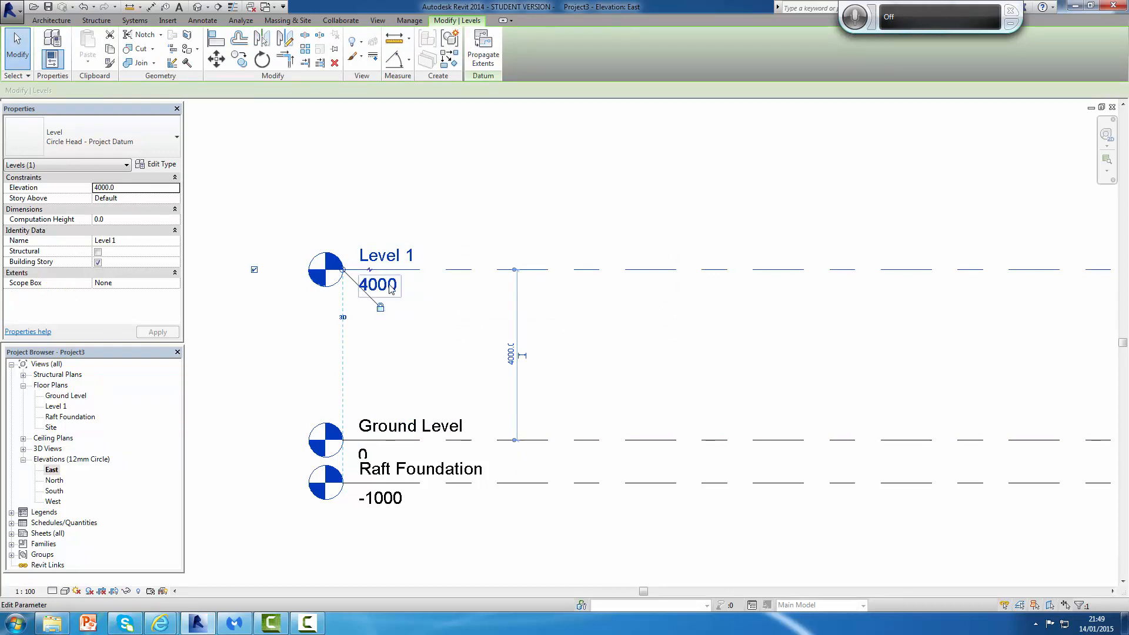
click(511, 355)
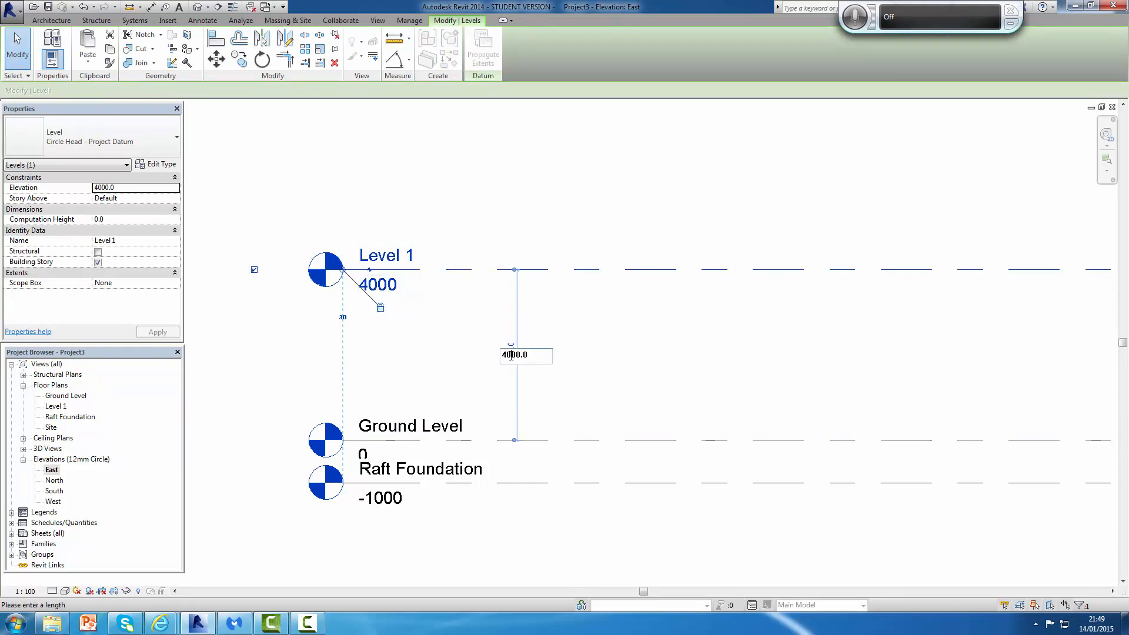
key(Return)
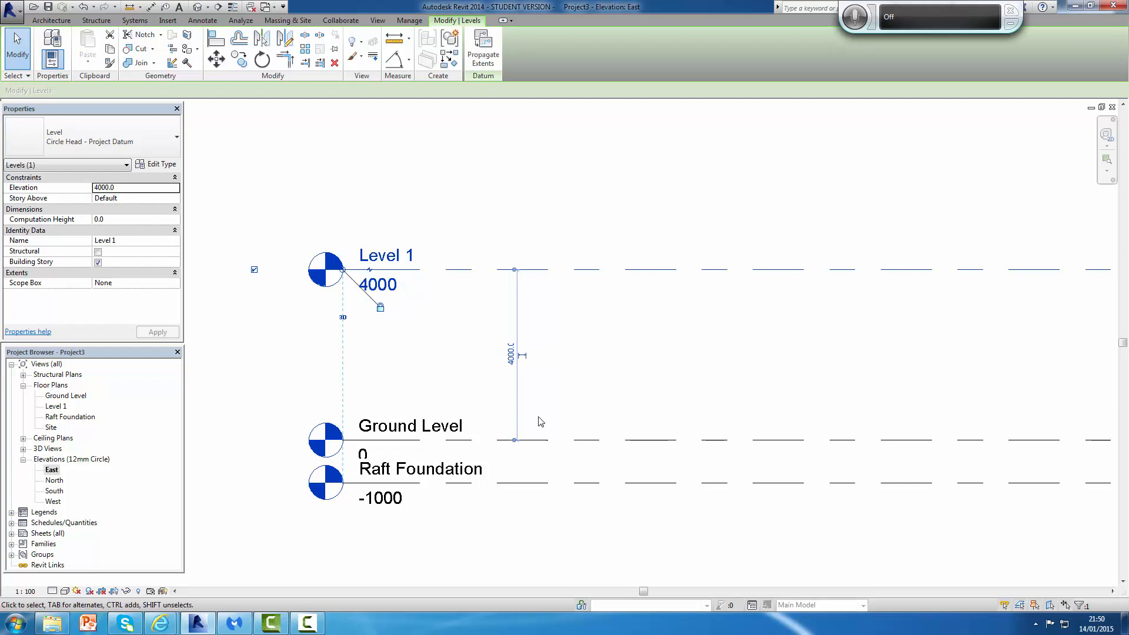
click(511, 356)
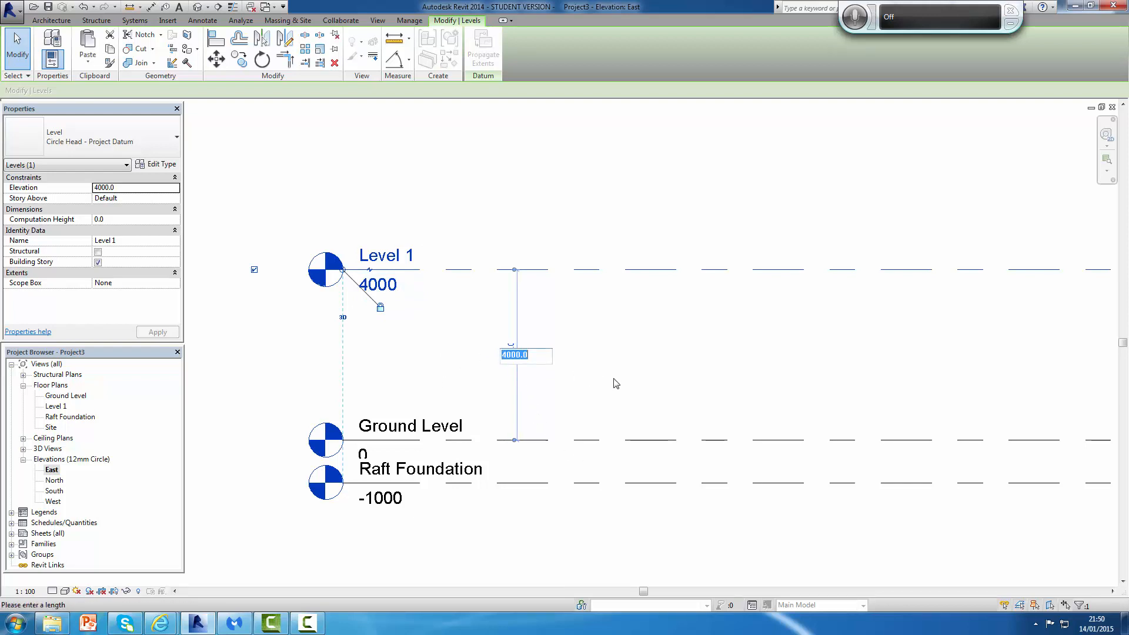
text(3000)
key(Return)
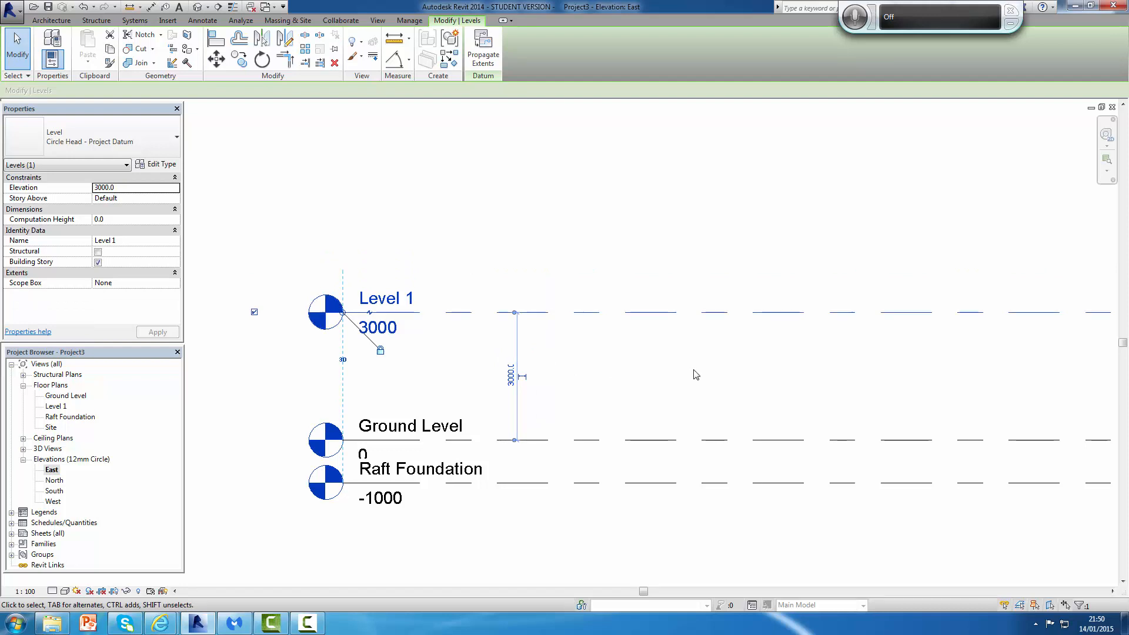
Step: Place a new level 3000 mm above Level 1, at elevation 6000, matching the existing line length
click(649, 237)
scroll(657, 312, down, 2)
middle_drag(681, 339, 582, 435)
scroll(559, 306, up, 1)
scroll(501, 416, up, 1)
scroll(497, 433, down, 2)
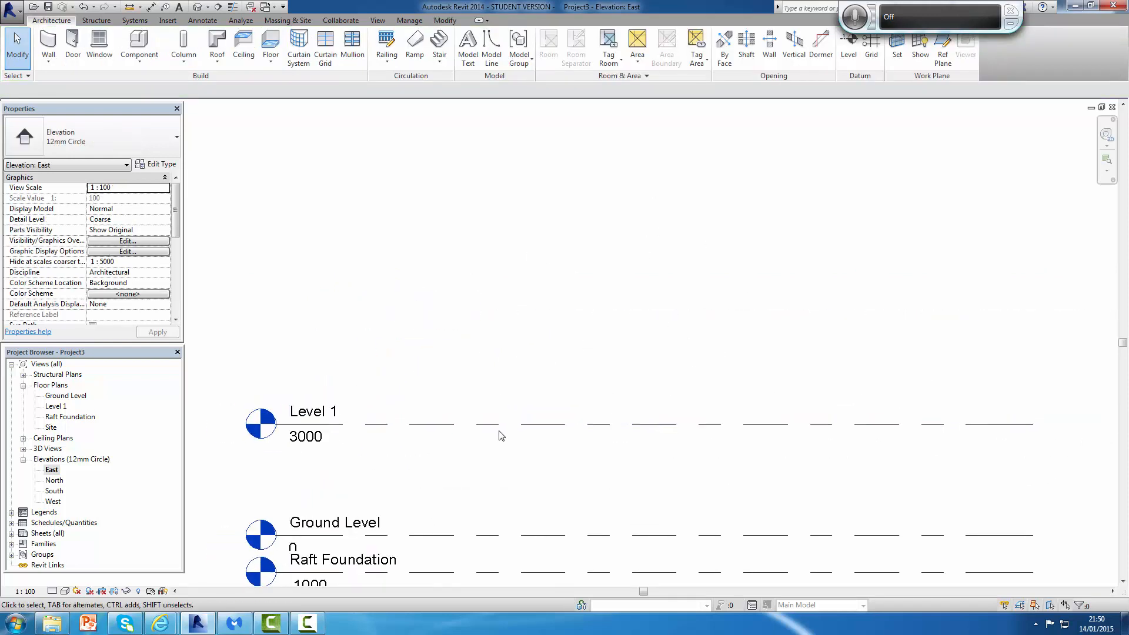
middle_drag(515, 448, 526, 431)
scroll(557, 405, up, 1)
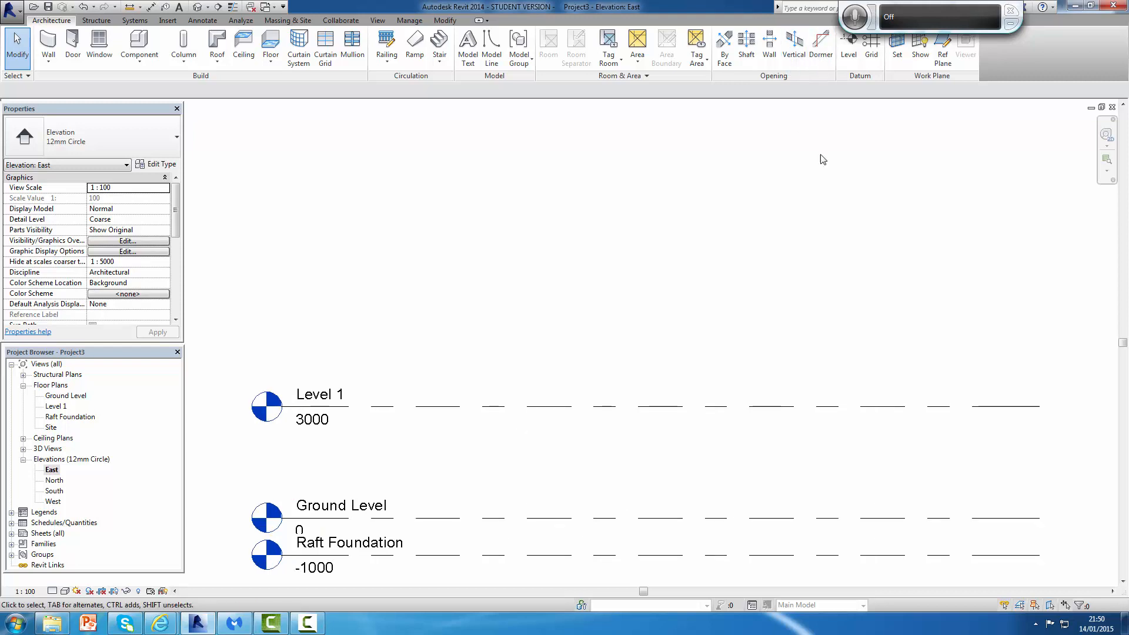
scroll(713, 395, down, 1)
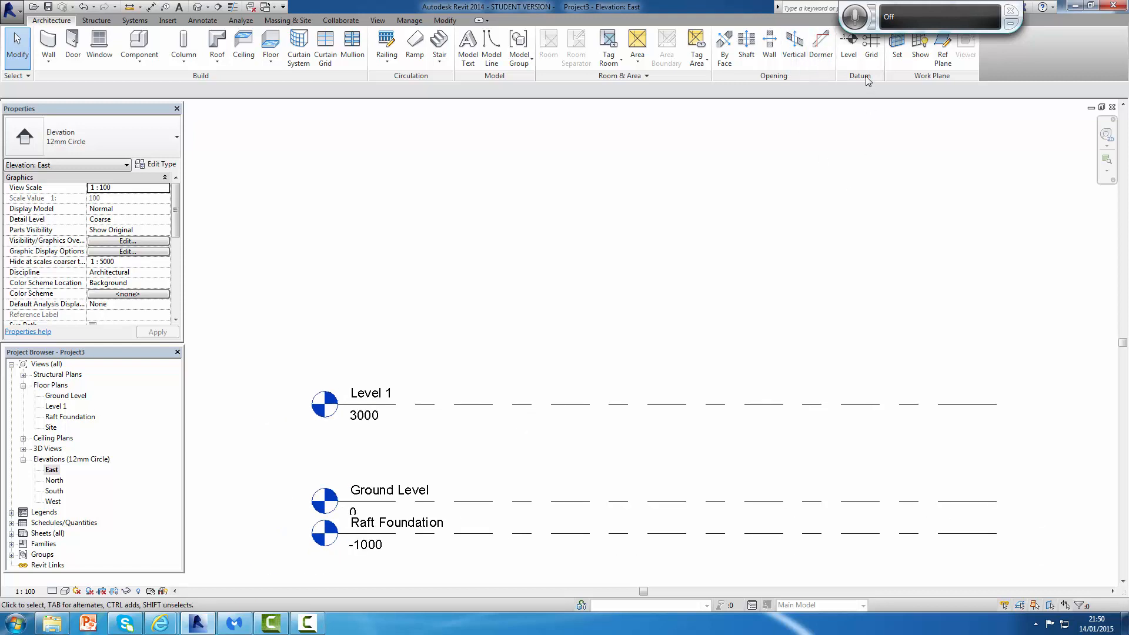
click(847, 45)
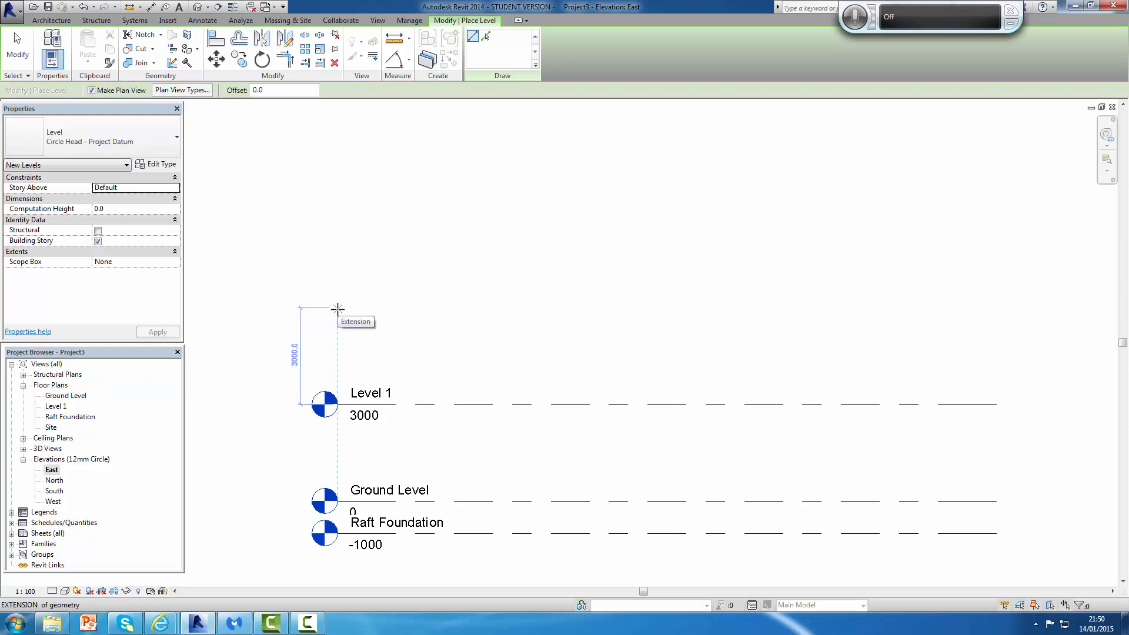
click(338, 308)
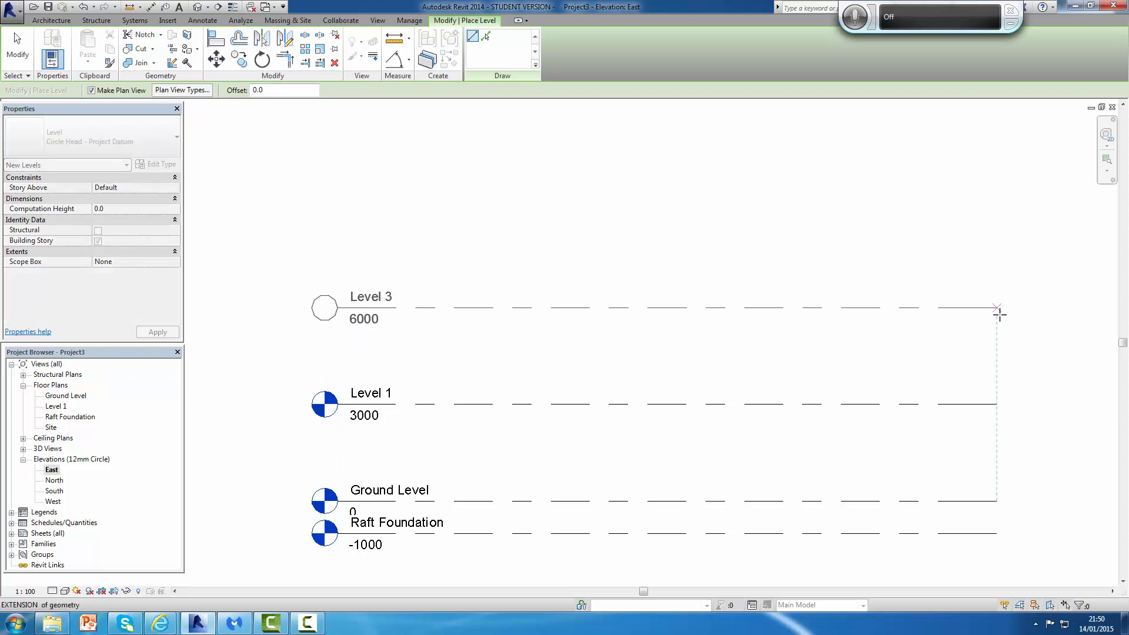
click(1000, 314)
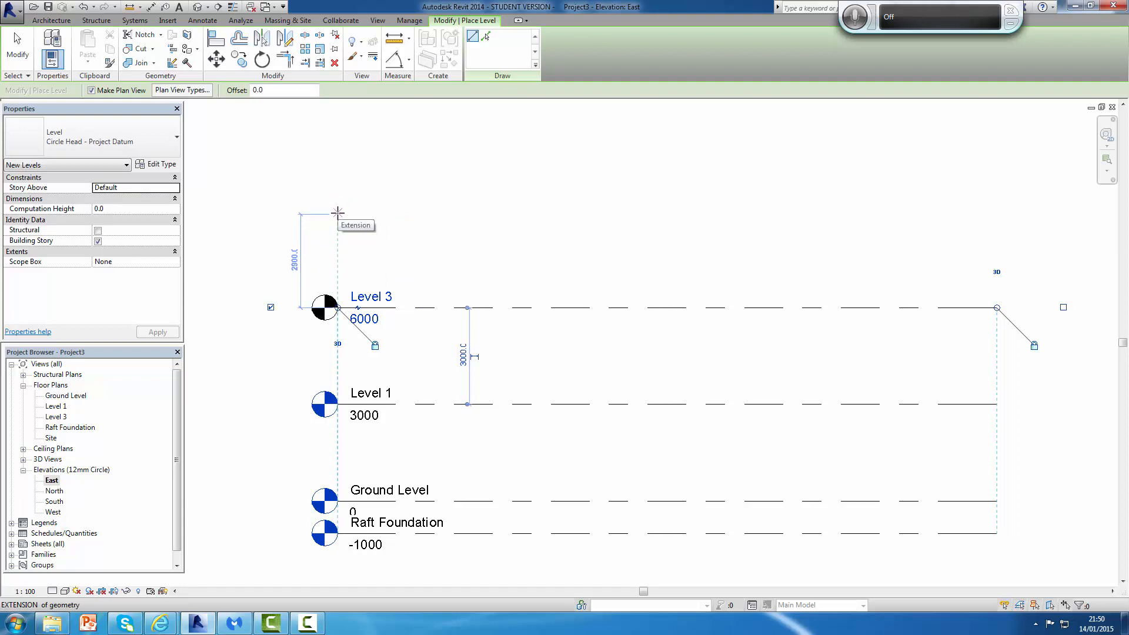
Step: Place two more levels at 3000 mm spacing, at elevations 9000 and 12000
click(338, 213)
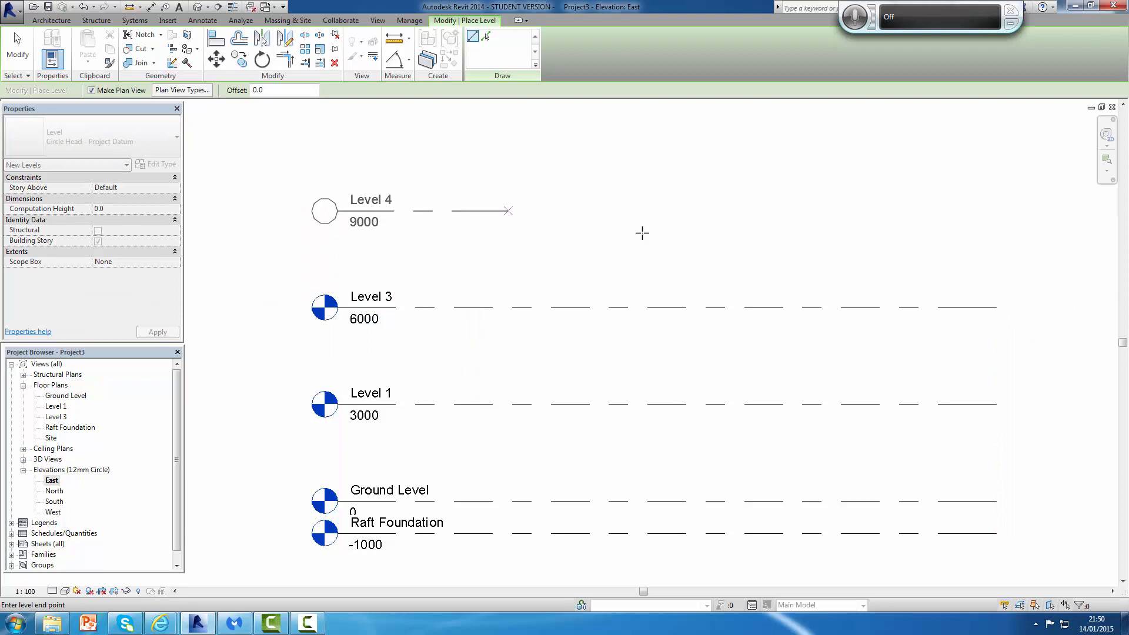
click(995, 210)
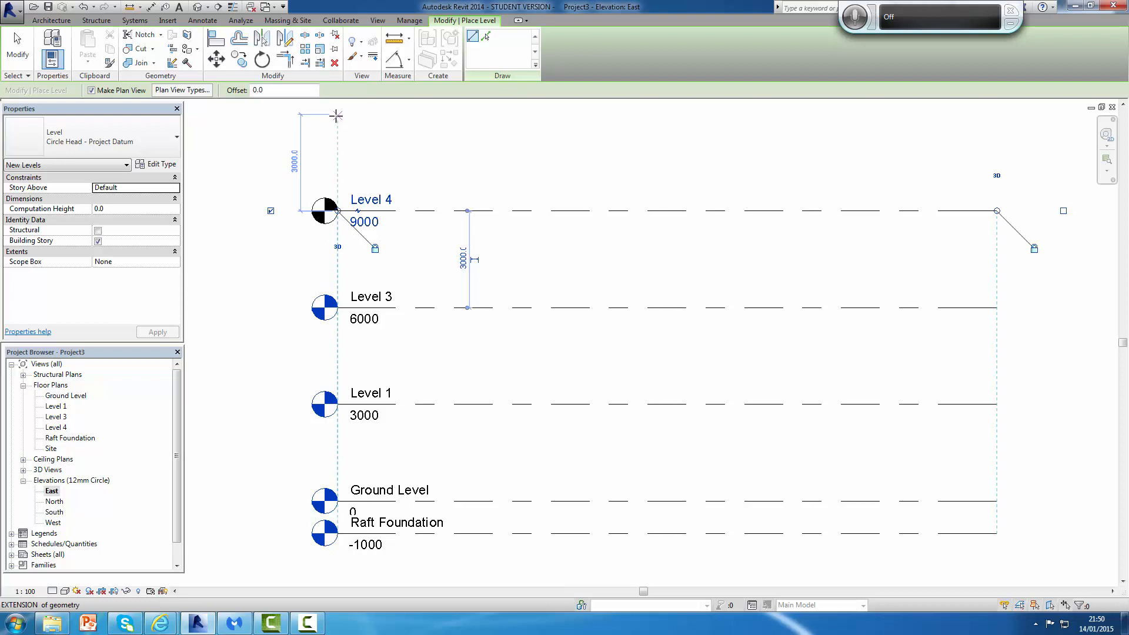
click(335, 115)
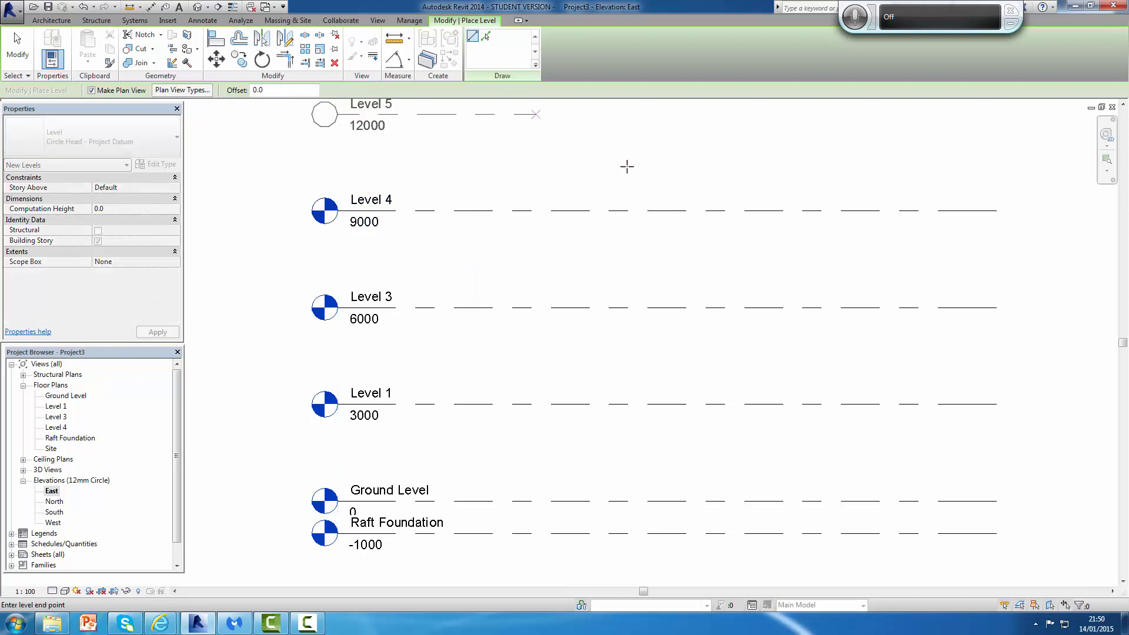
click(995, 113)
scroll(981, 247, down, 1)
scroll(982, 248, down, 1)
middle_drag(951, 247, 802, 338)
scroll(909, 356, up, 2)
scroll(829, 503, down, 2)
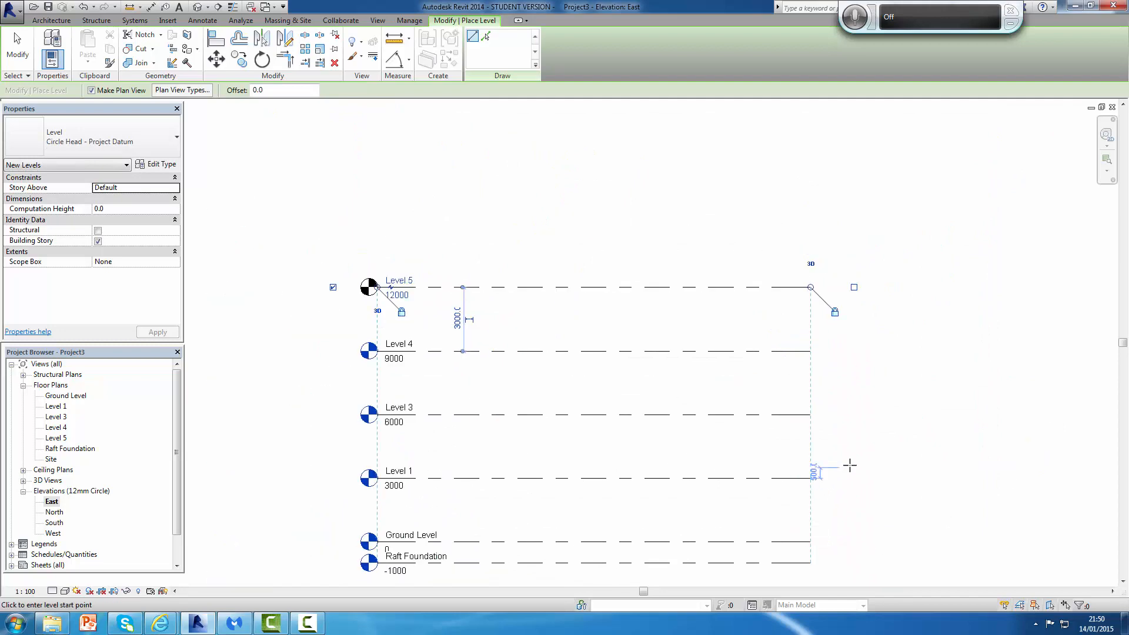
key(Escape)
key(Escape)
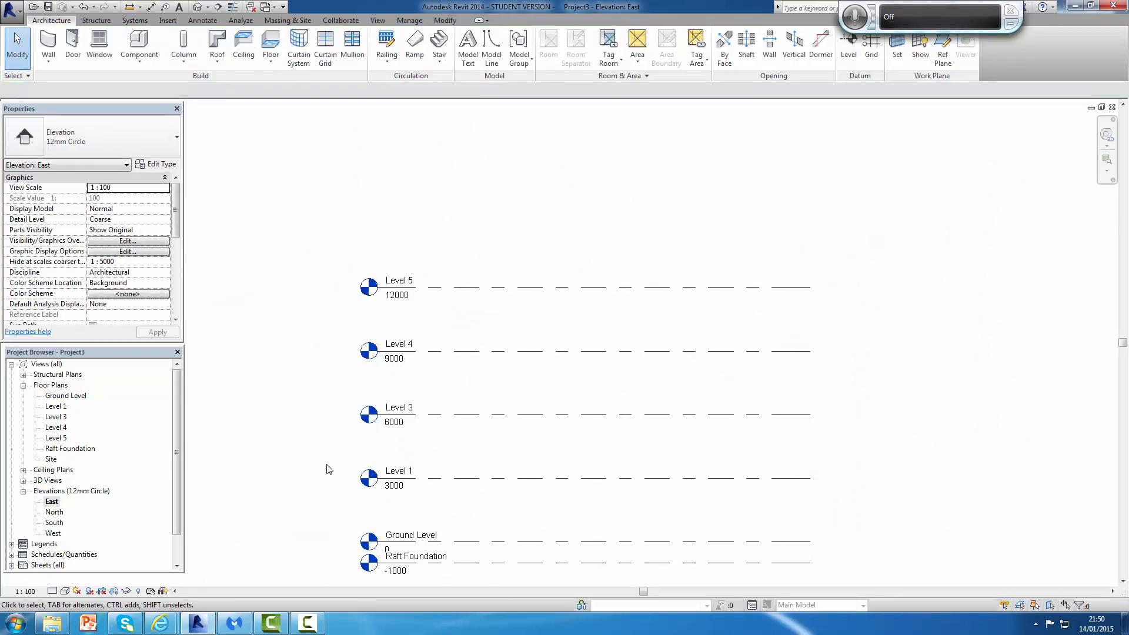
Step: Rename the 6000 mm level to Level 2 and rename its corresponding views too
click(407, 411)
click(400, 407)
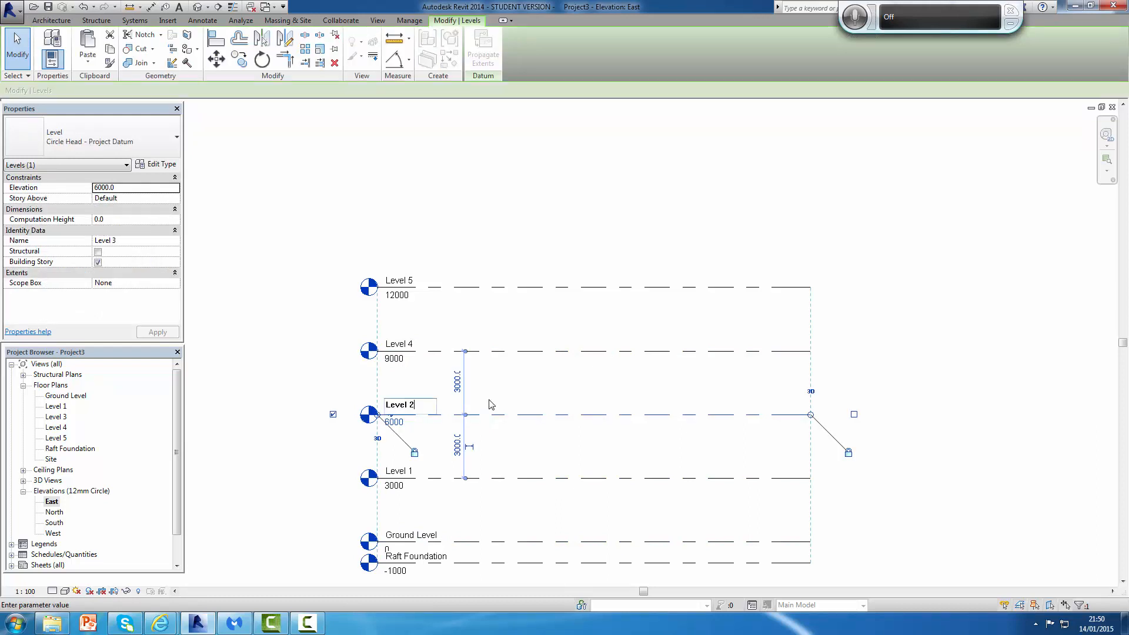
text(Level 2)
key(Return)
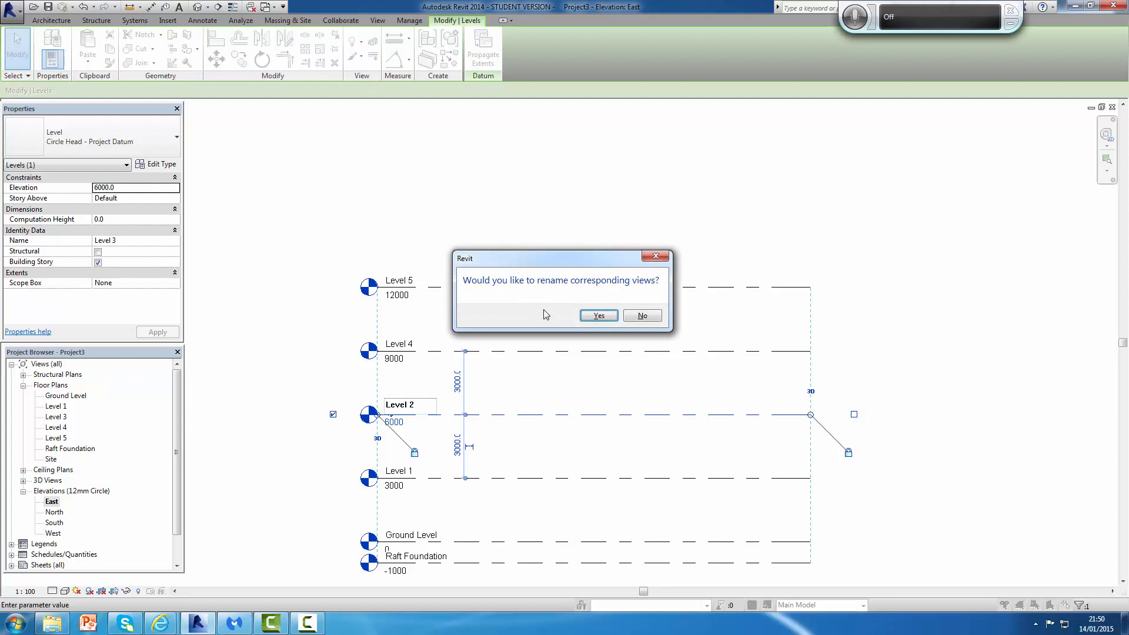
click(599, 316)
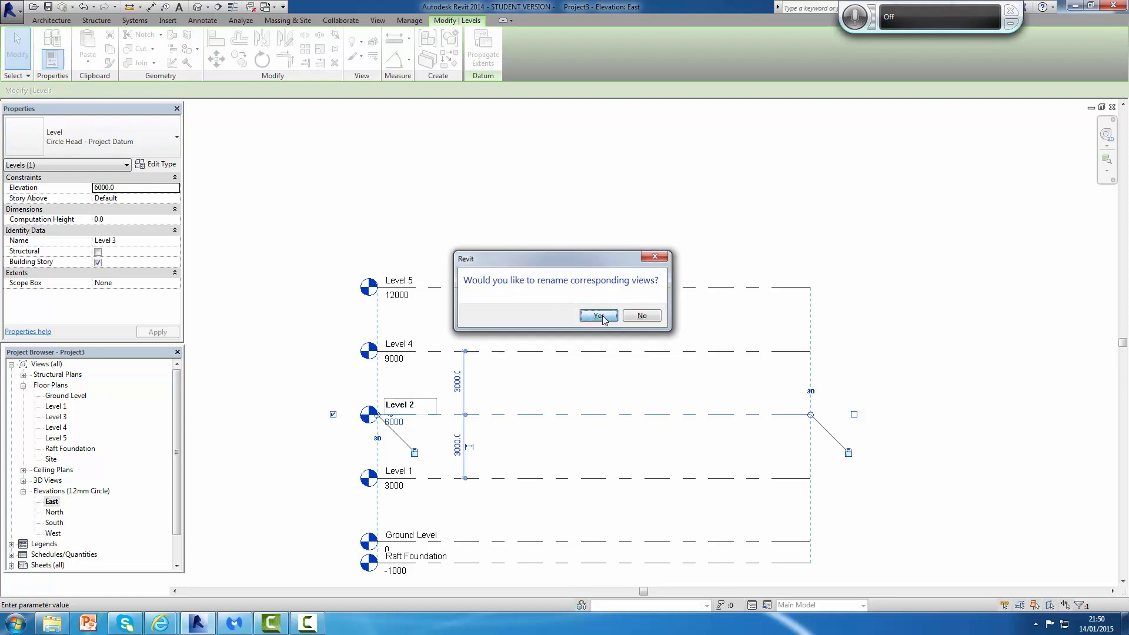
Step: Rename the 9000 mm level to Level 3 and rename its corresponding views too
click(430, 351)
click(430, 349)
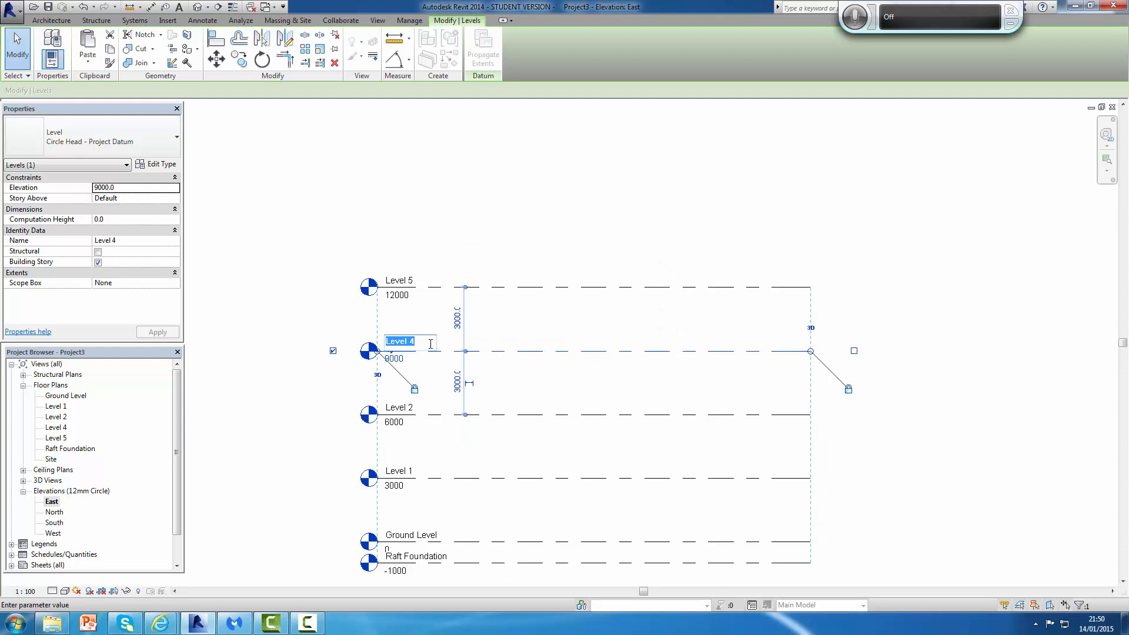
click(431, 344)
key(Return)
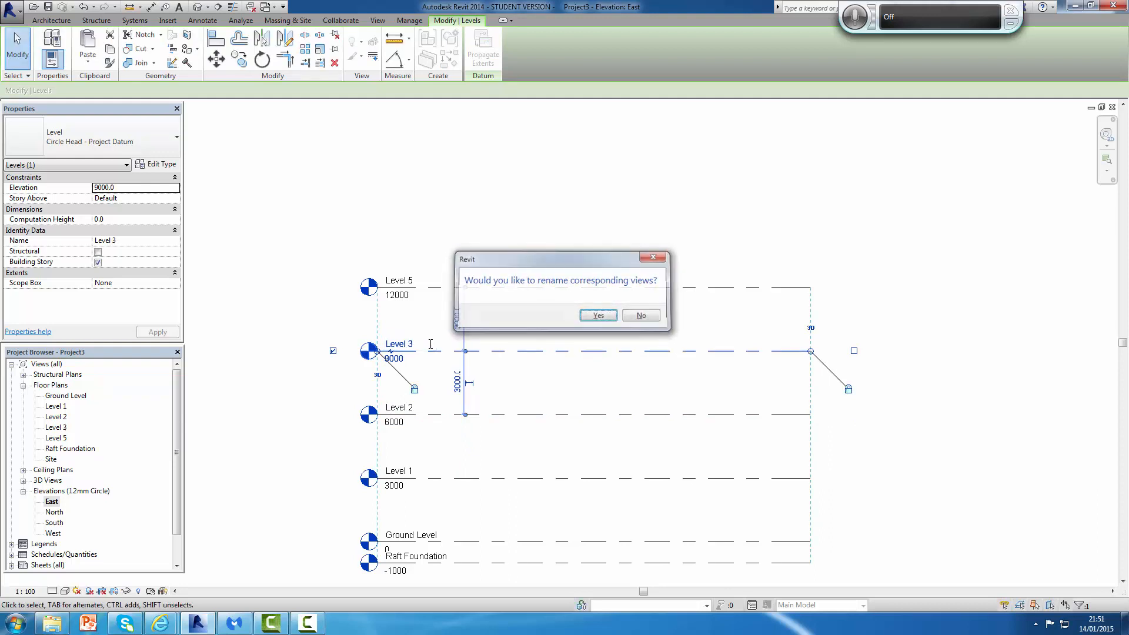
key(Return)
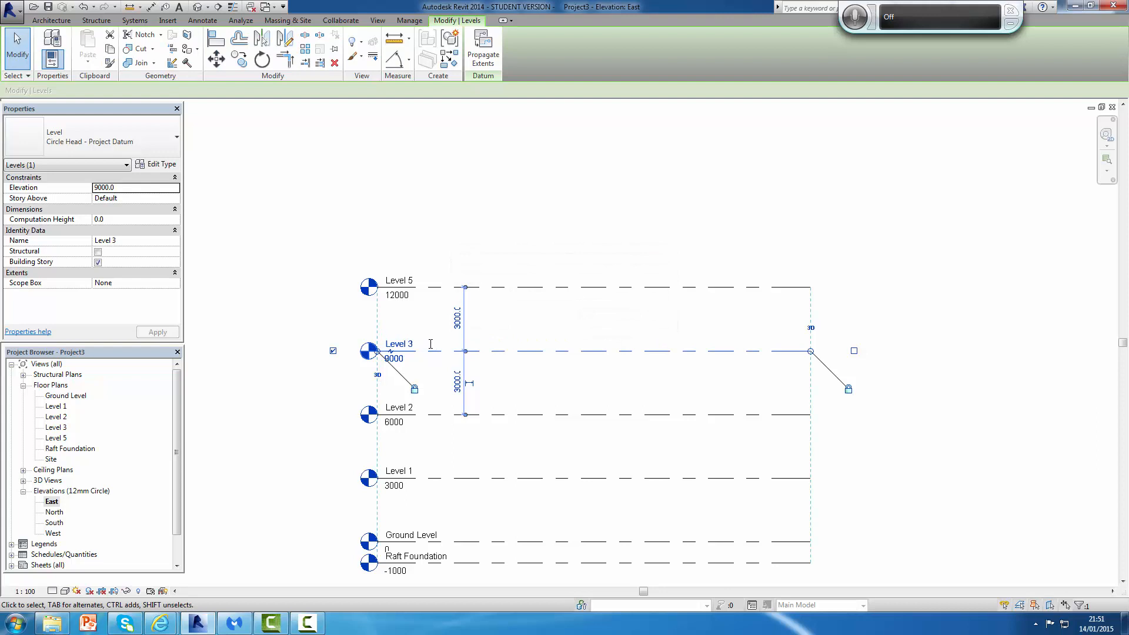
Step: Rename the 12000 mm level to Roof Level and rename its corresponding views too
double_click(410, 281)
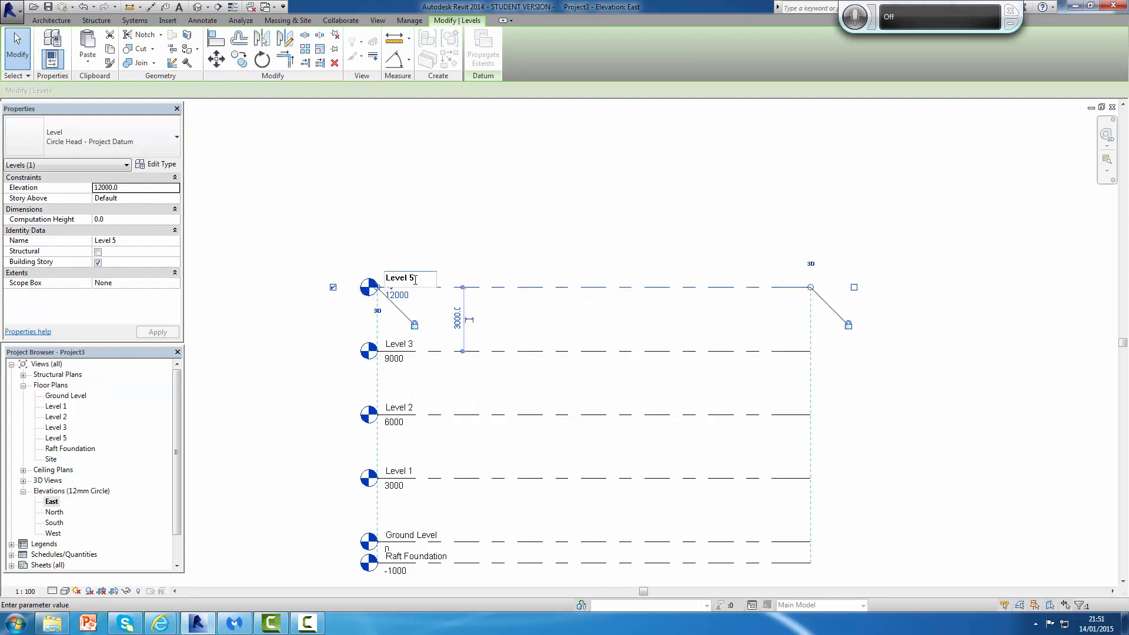
text(Roof)
key(Return)
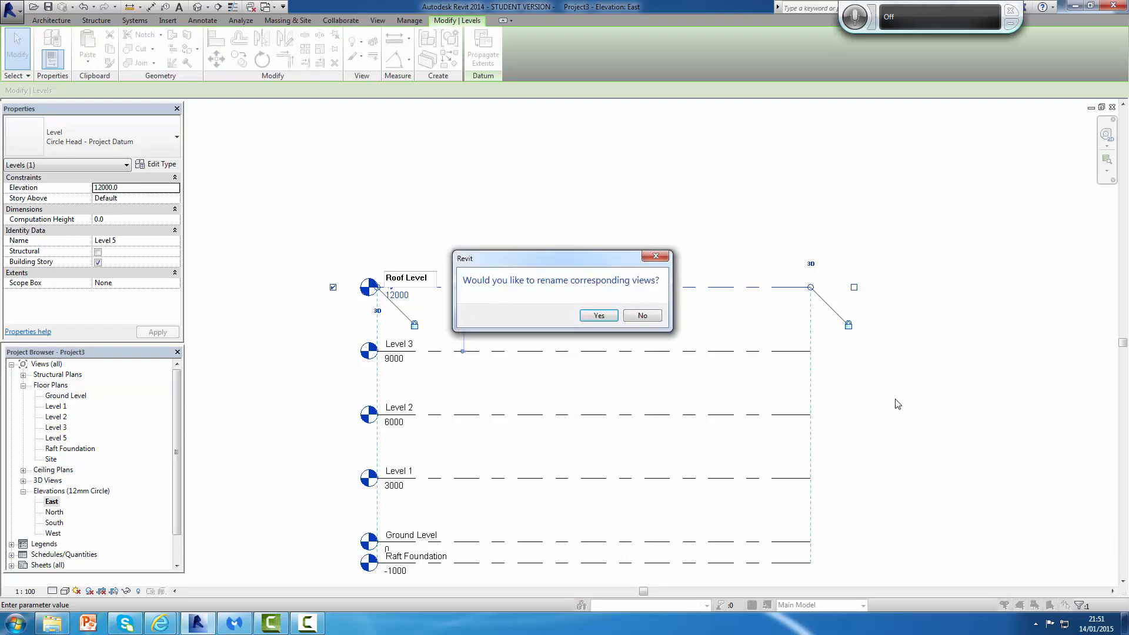
click(599, 315)
Step: Review the full set of levels in the East elevation
scroll(925, 419, down, 2)
scroll(834, 411, up, 1)
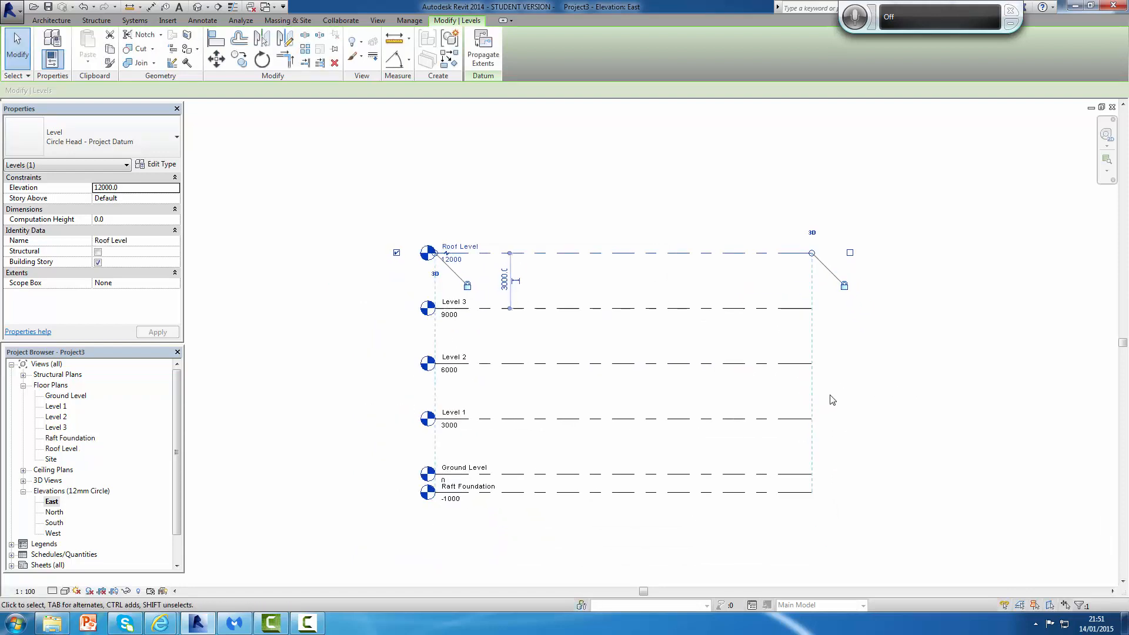
scroll(832, 396, up, 2)
middle_drag(841, 409, 877, 398)
scroll(877, 398, up, 1)
scroll(594, 403, down, 1)
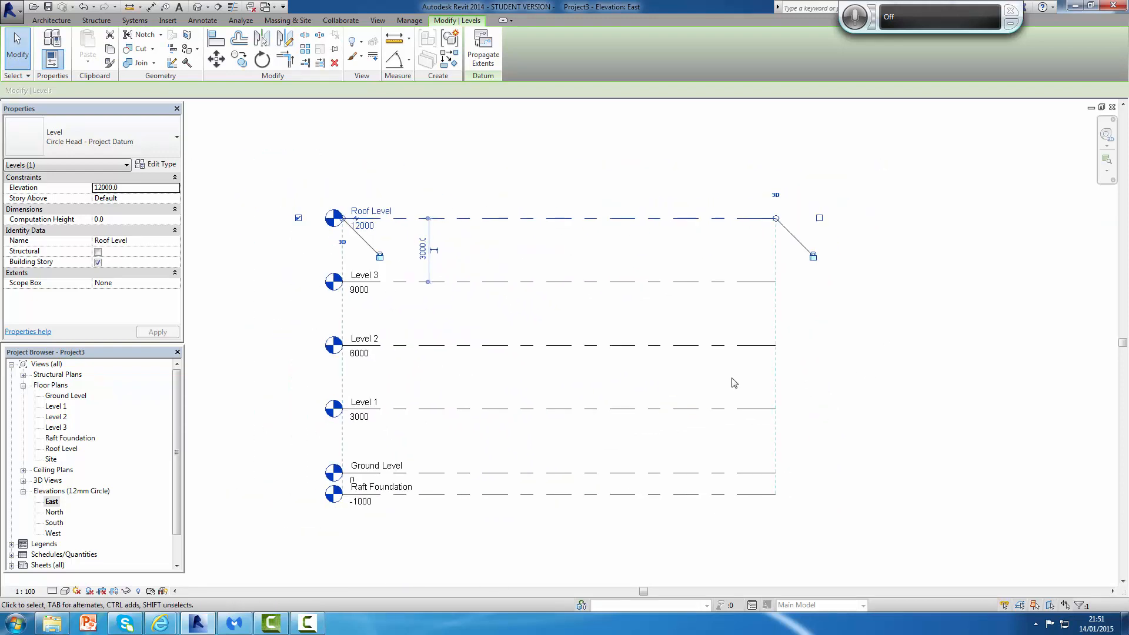
middle_drag(792, 371, 864, 363)
scroll(864, 363, up, 2)
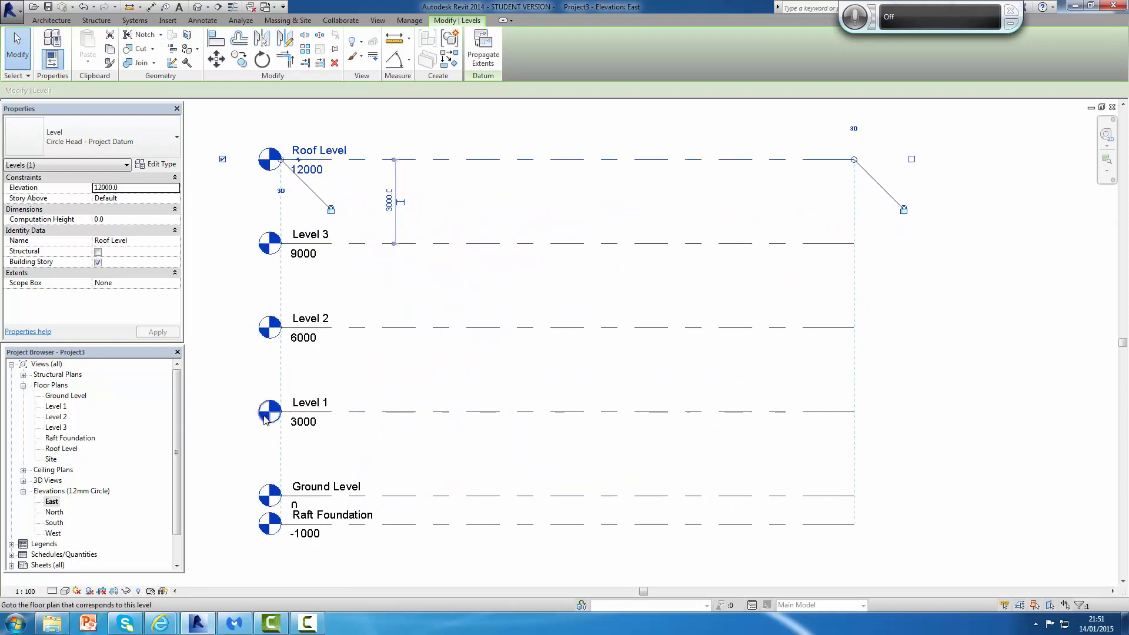
scroll(264, 418, down, 1)
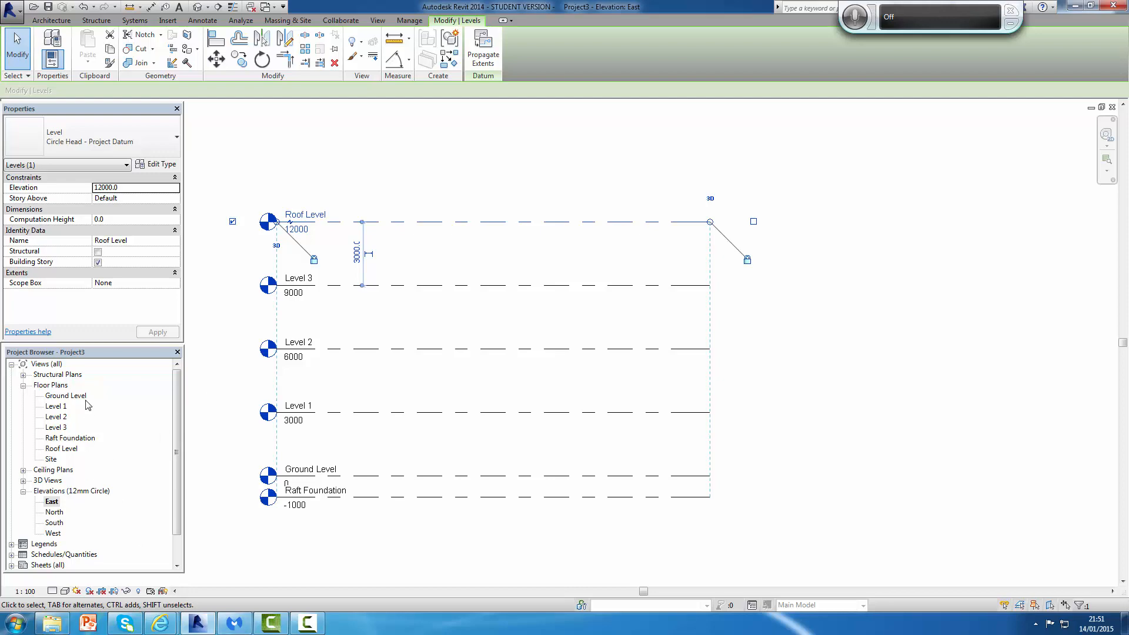
Step: In the Raft Foundation floor plan, set the view range's view depth level to Unlimited
double_click(80, 440)
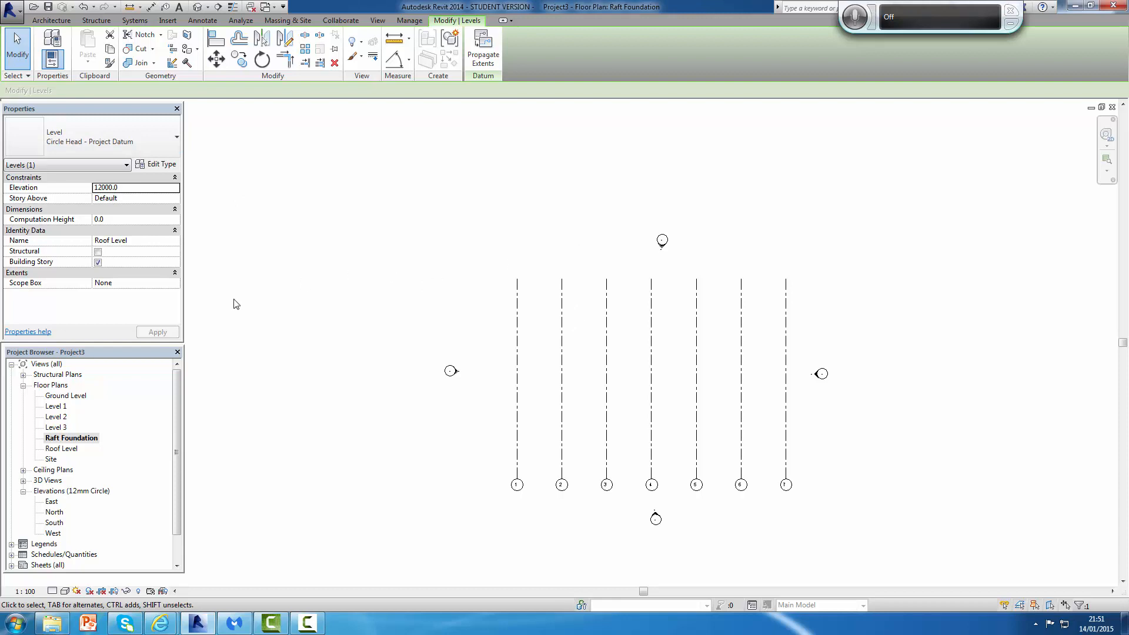
click(305, 205)
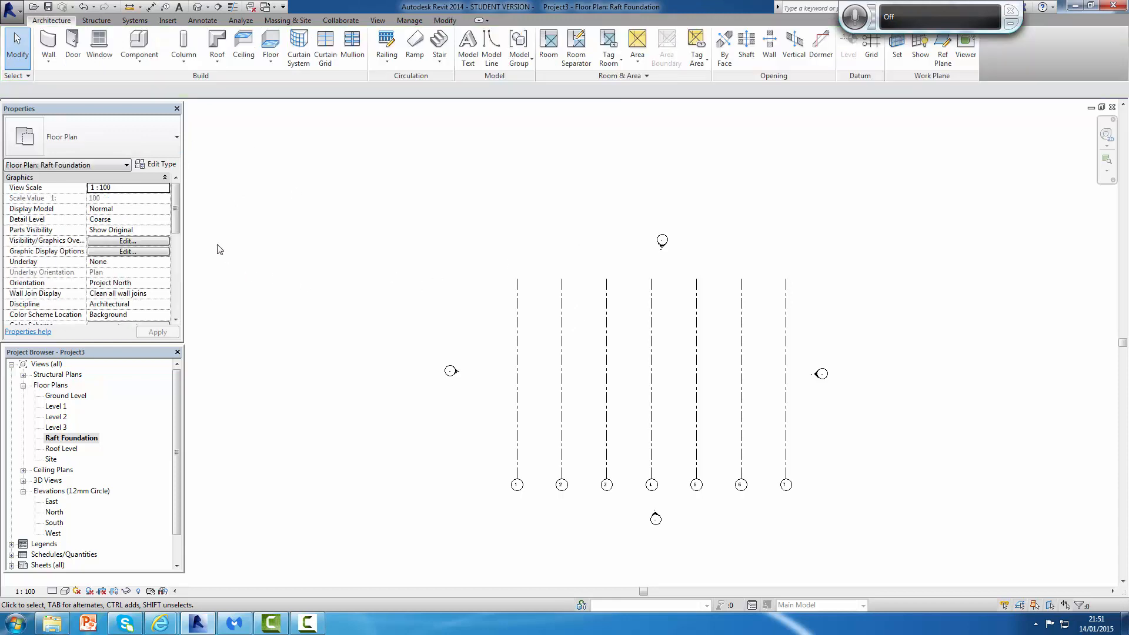
drag(176, 213, 178, 293)
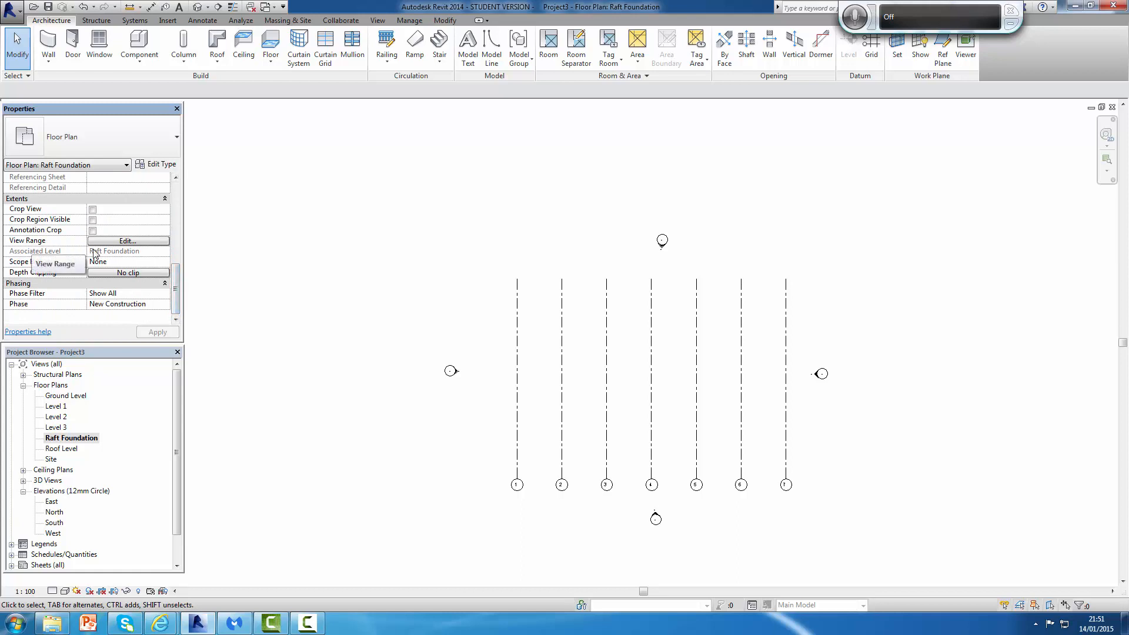
click(129, 243)
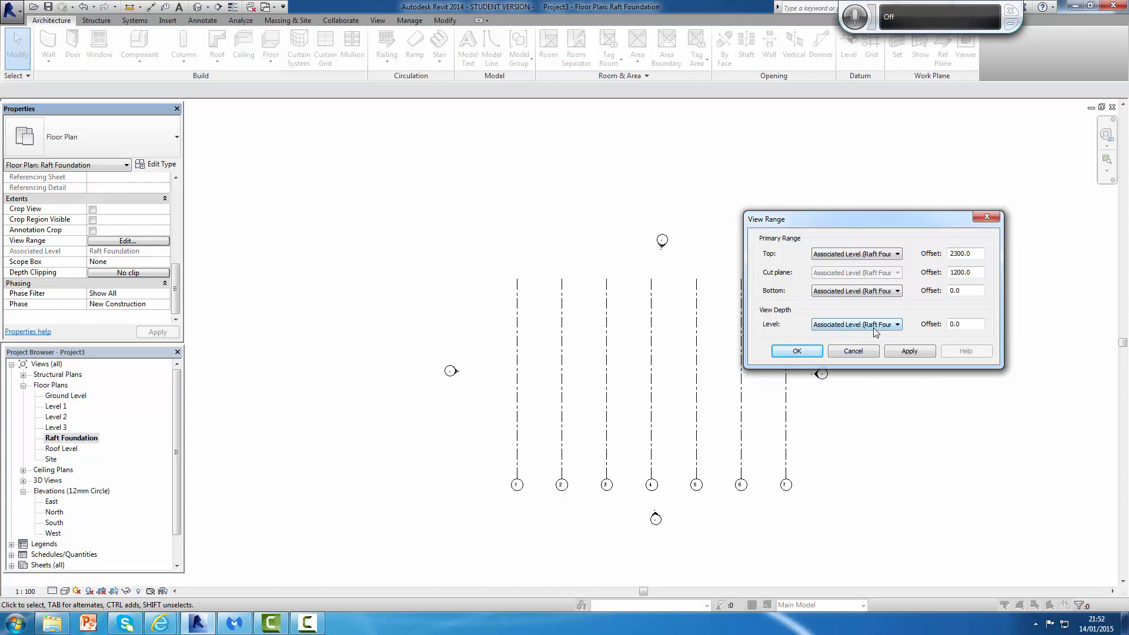
click(898, 325)
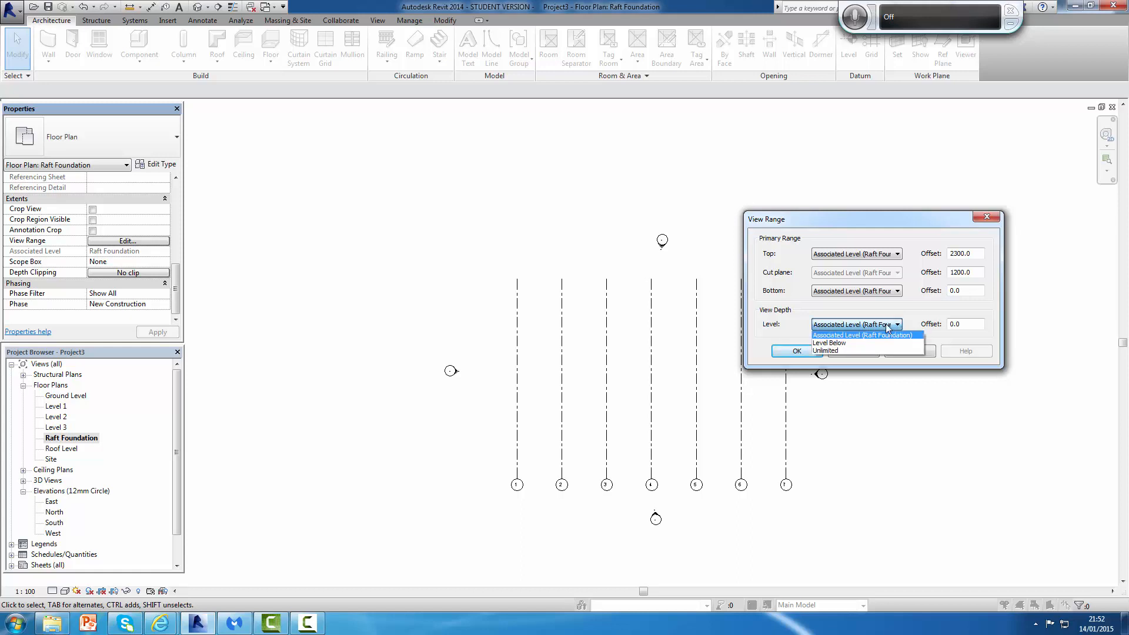
click(838, 351)
click(911, 352)
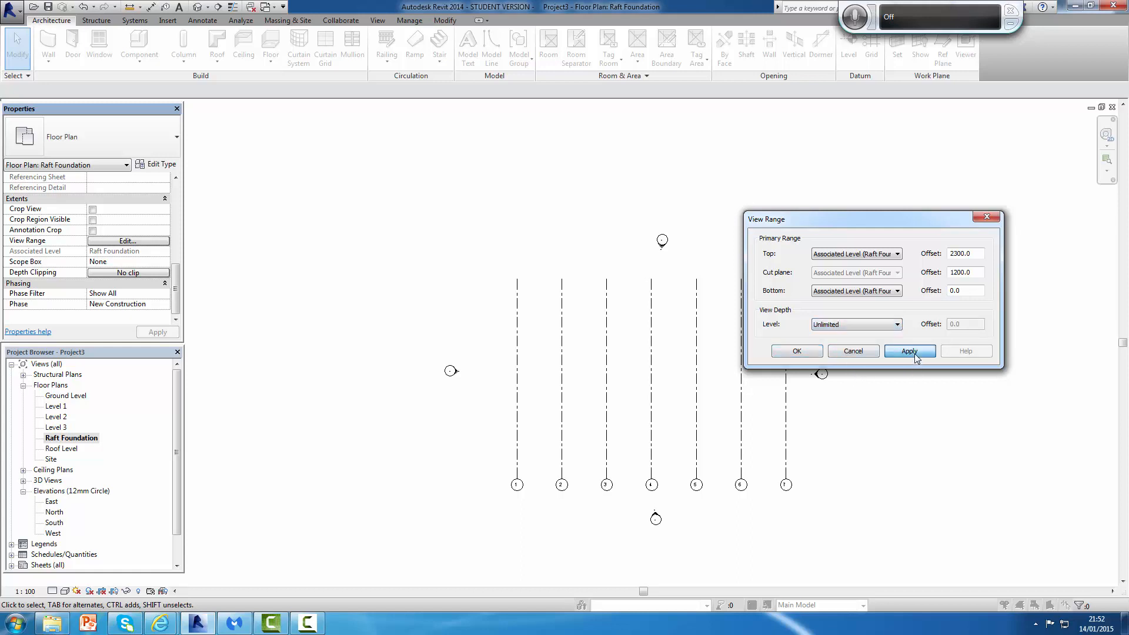
click(803, 351)
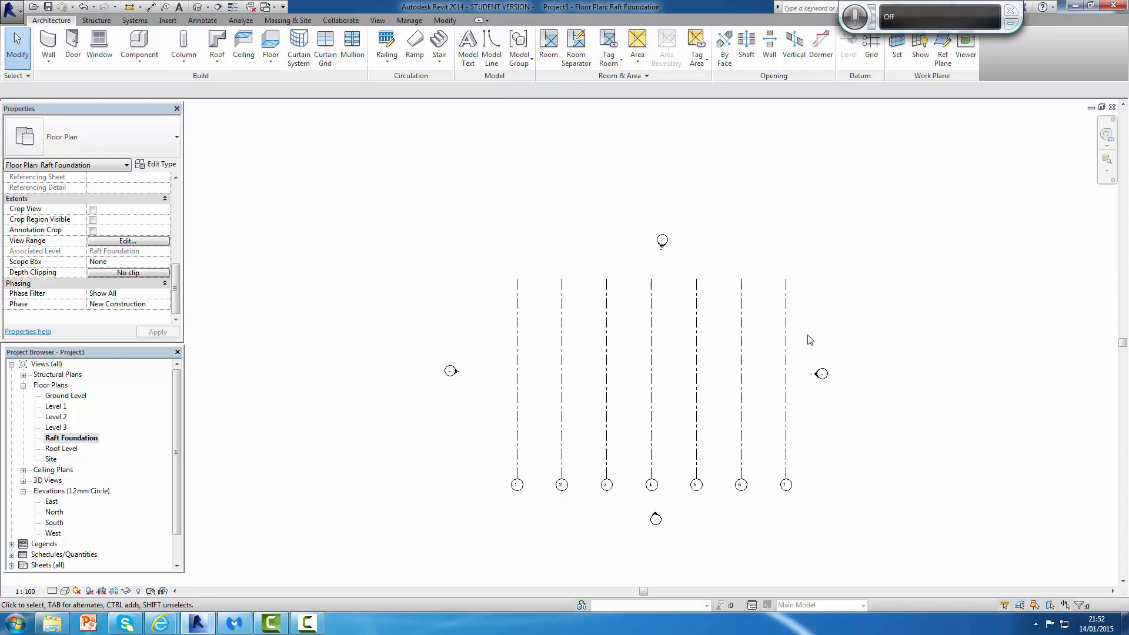
Step: Start a foundation slab sketch and draw a boundary line about 25000 mm along the top from grid 1 to grid 6, angling down to grid 7
scroll(816, 337, down, 1)
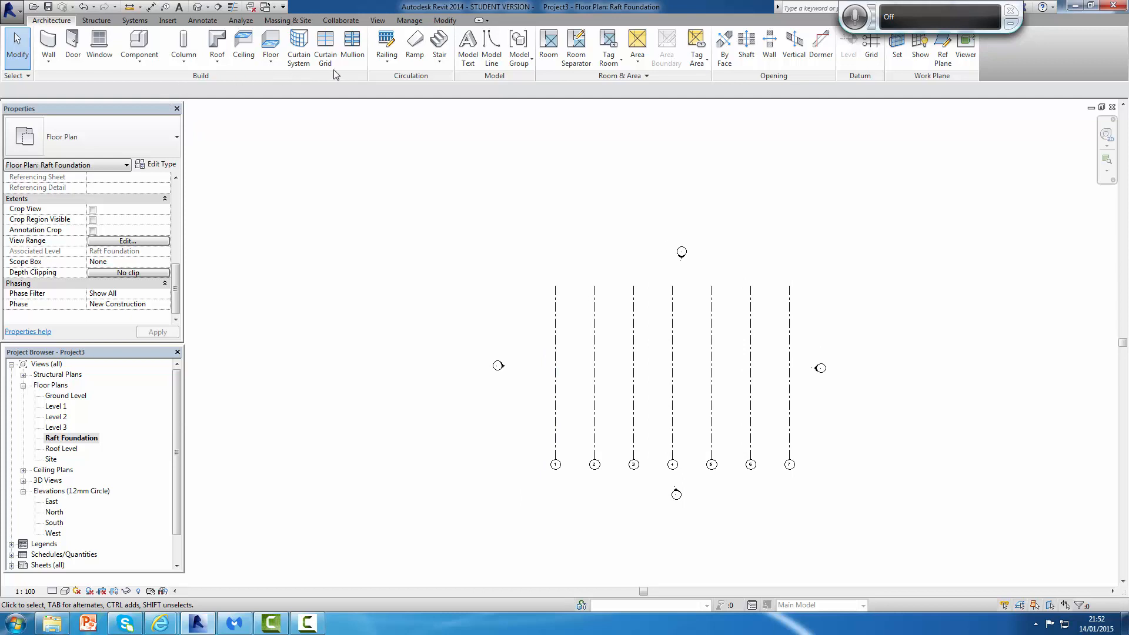
click(97, 21)
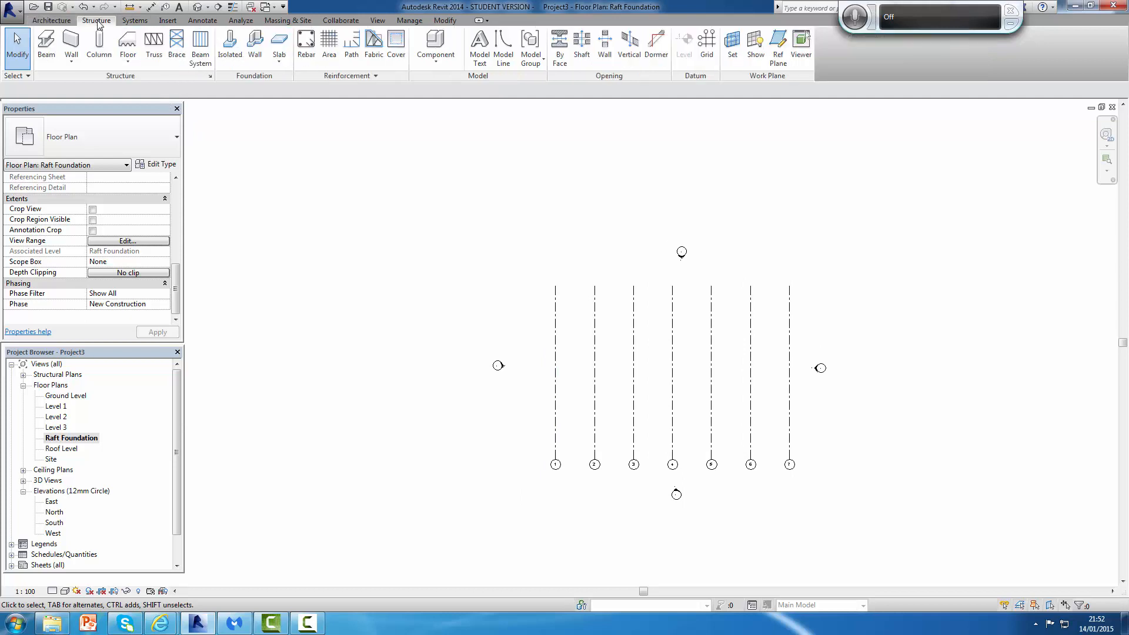
click(284, 47)
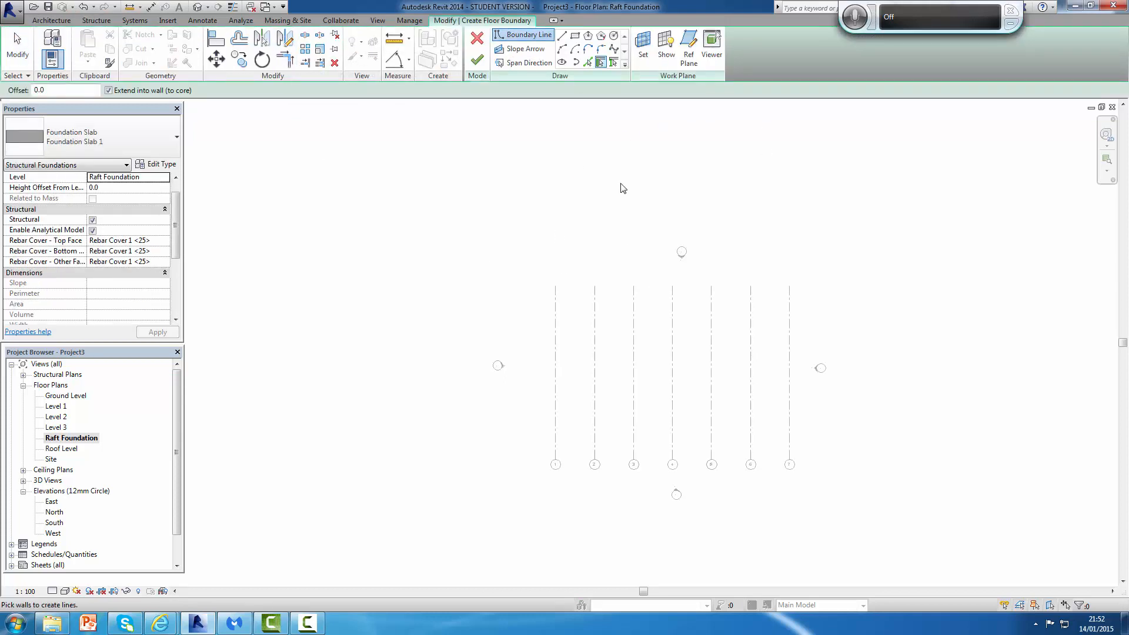
click(562, 37)
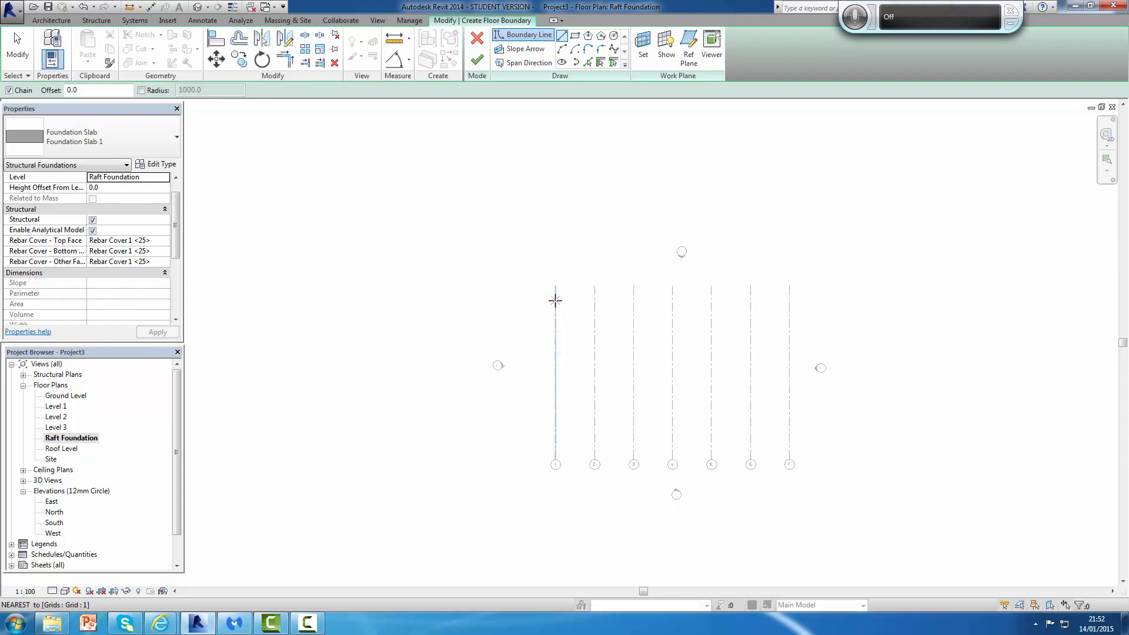
click(555, 301)
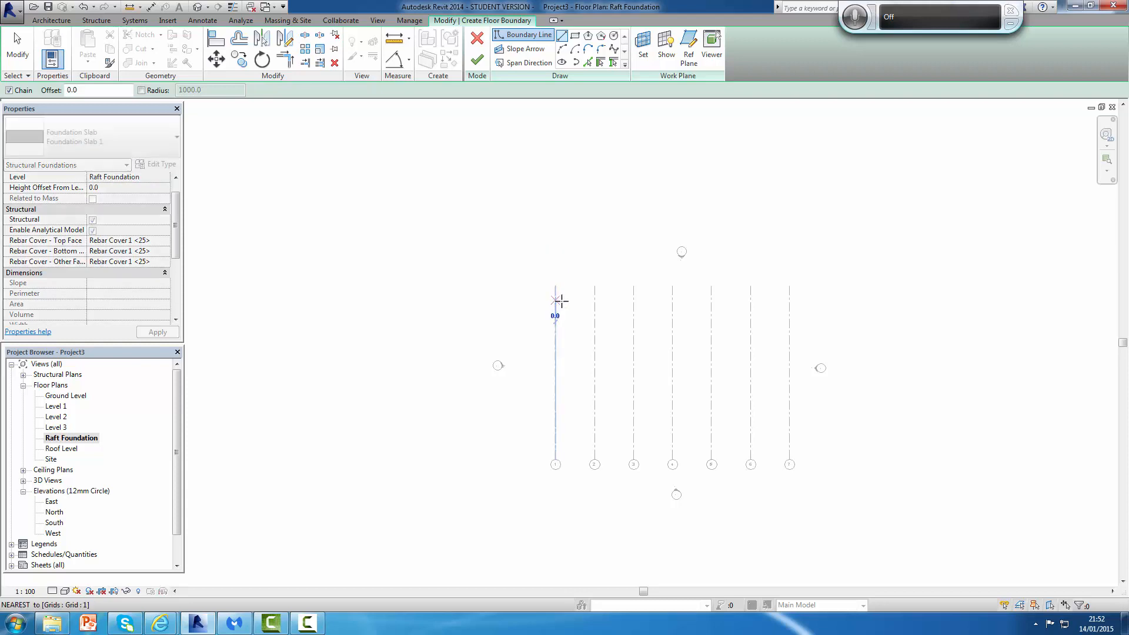
click(751, 301)
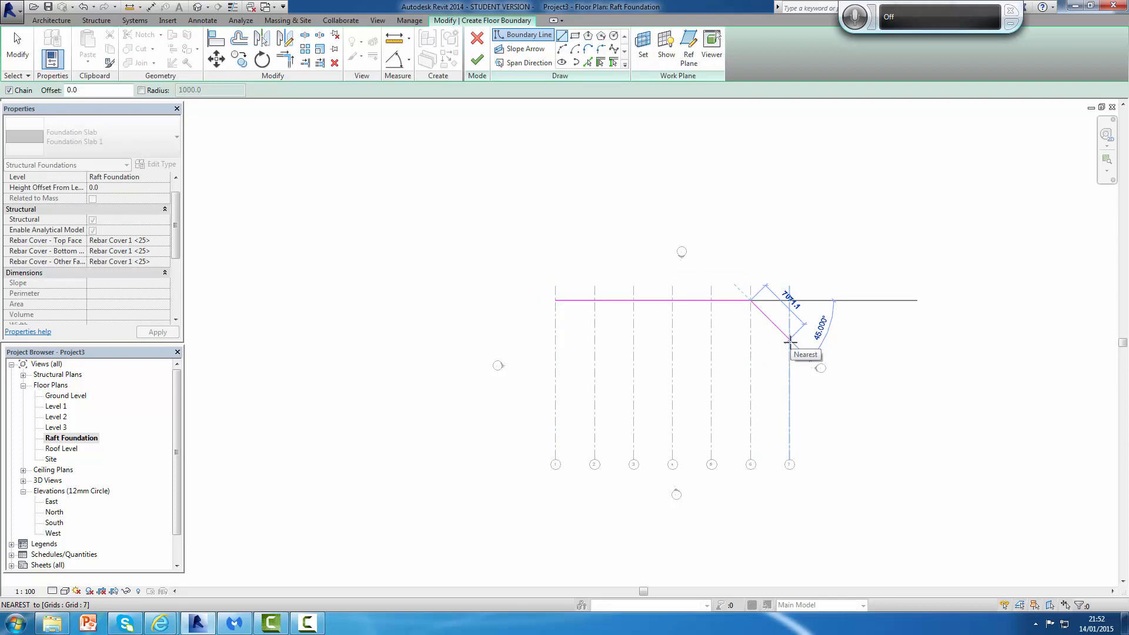
click(790, 340)
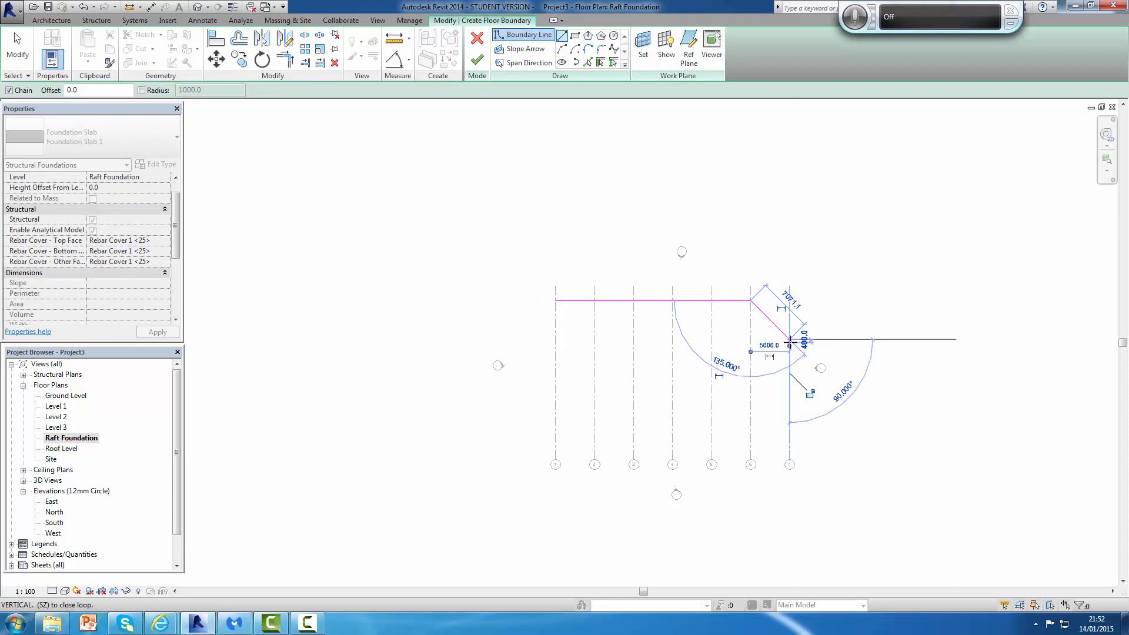
Step: Continue the boundary down grid 7 and along the bottom to grid 1, with a 2500 mm deep notch between grids 5 and 2
click(790, 448)
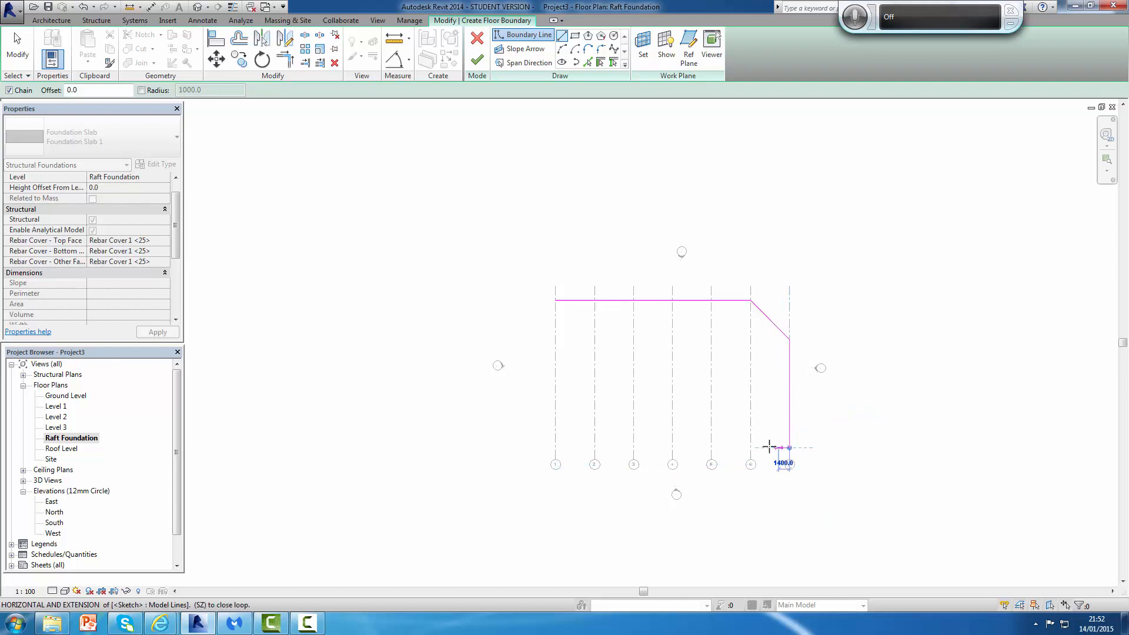
click(712, 448)
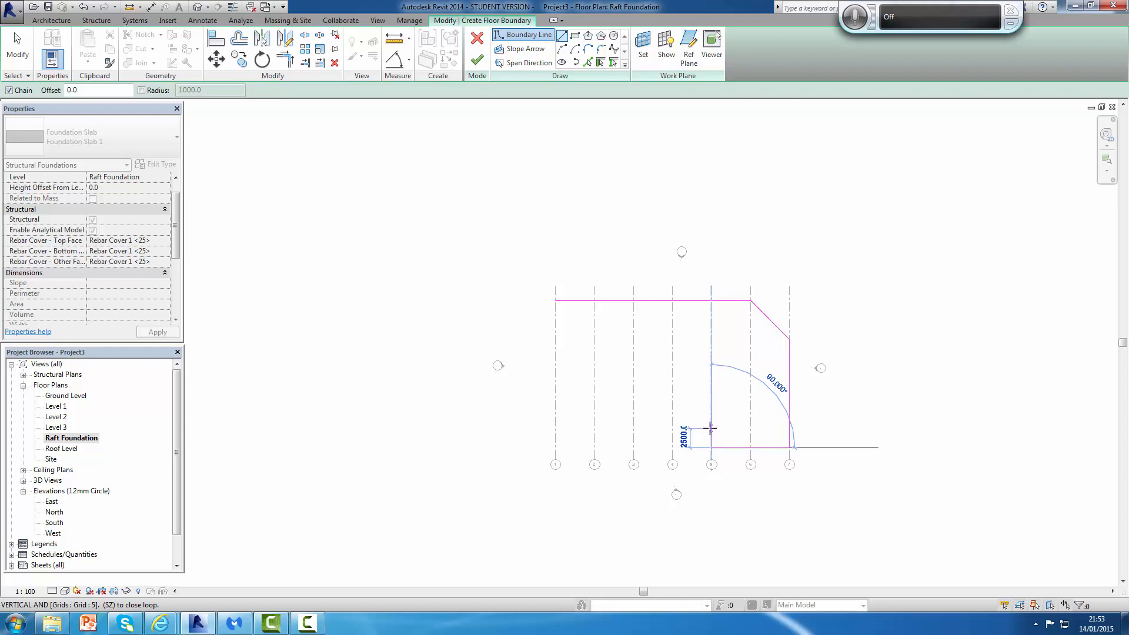
click(710, 428)
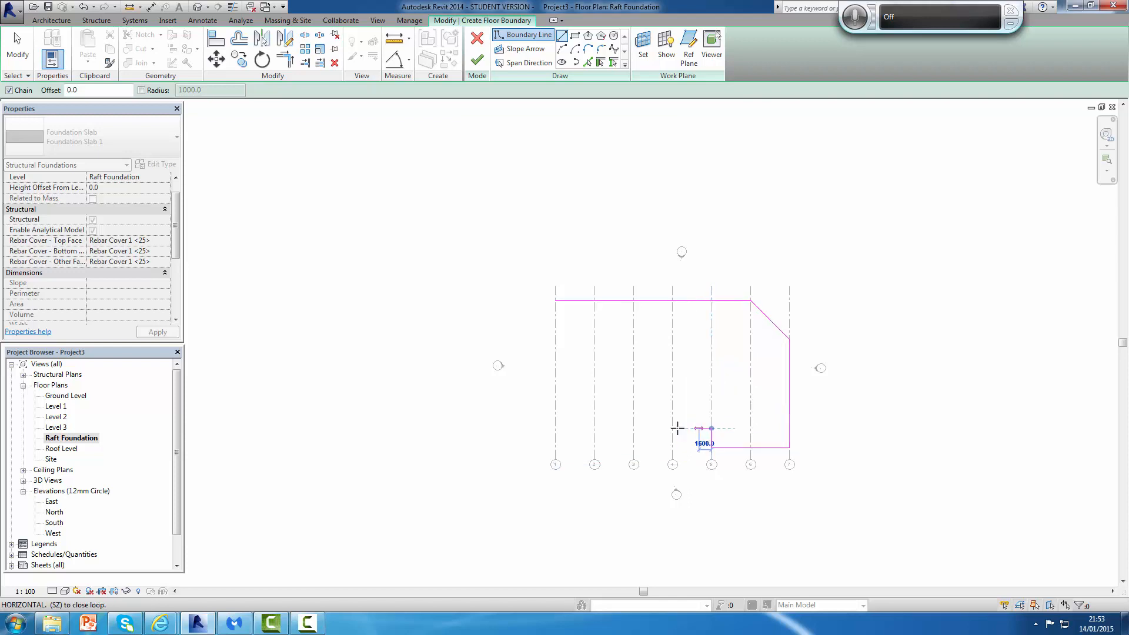
click(594, 428)
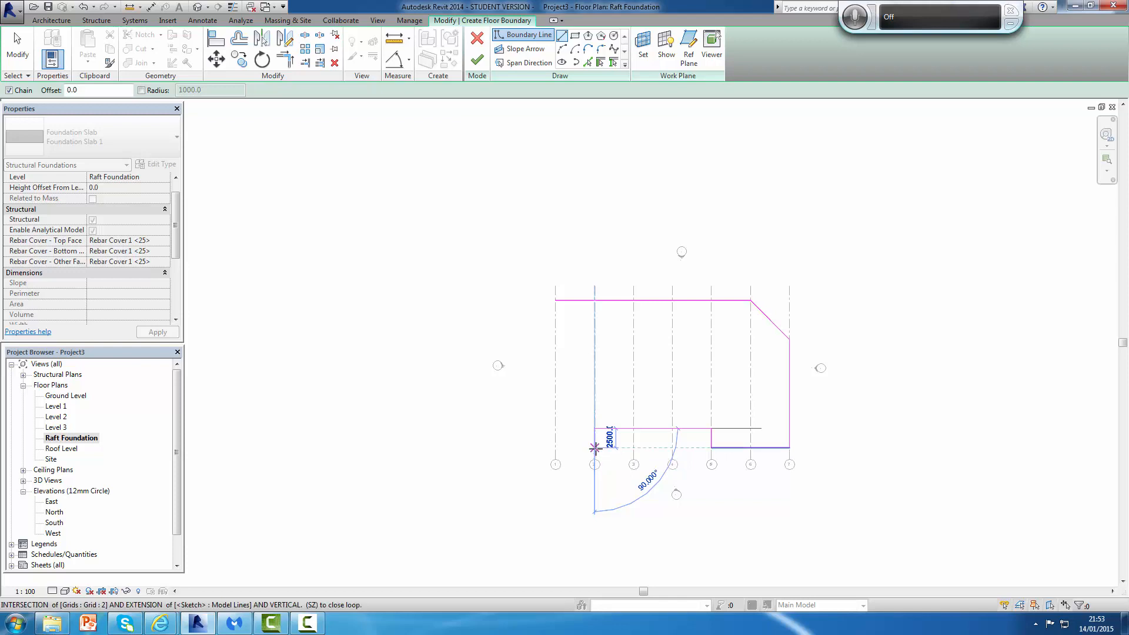
click(595, 447)
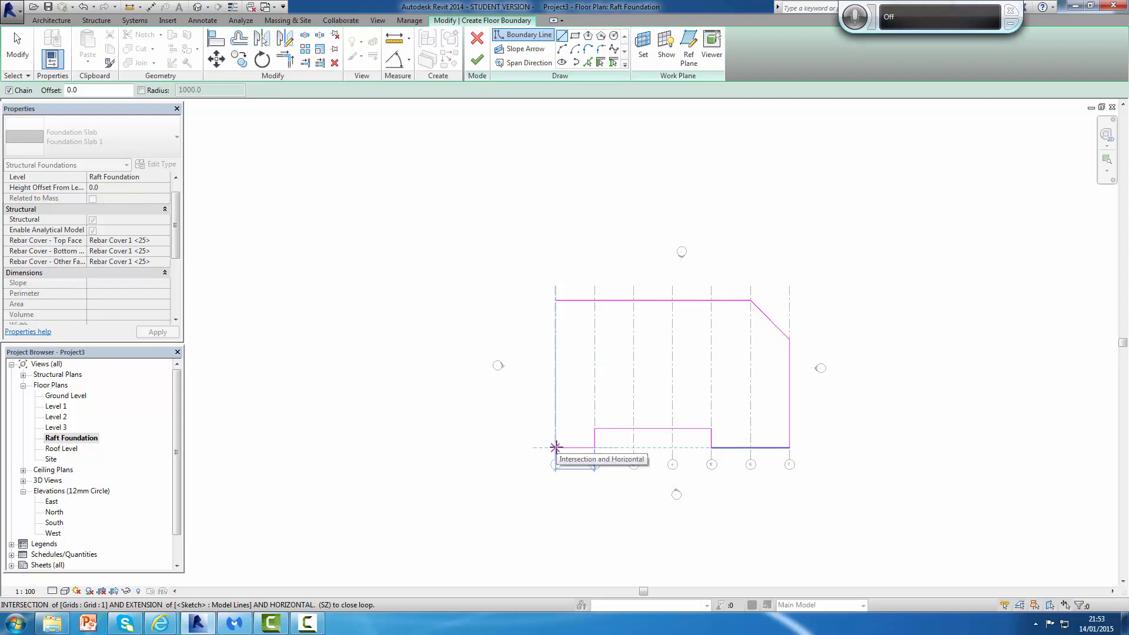
click(555, 448)
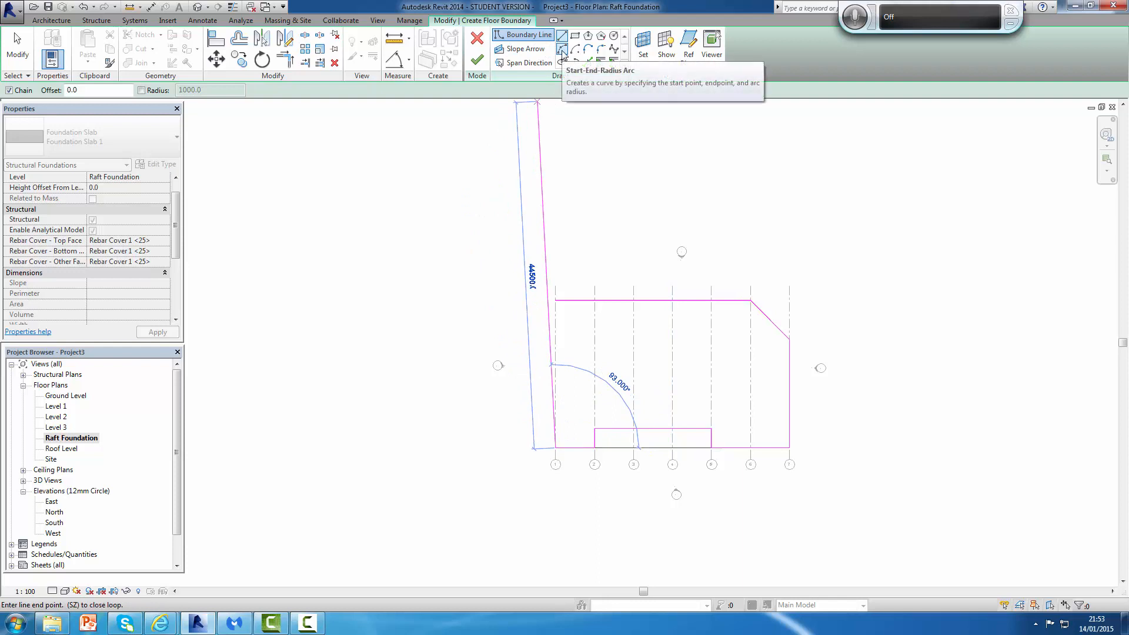
Step: Close the boundary with a start-end-radius arc bulging outward between the two ends at grid 1
click(562, 51)
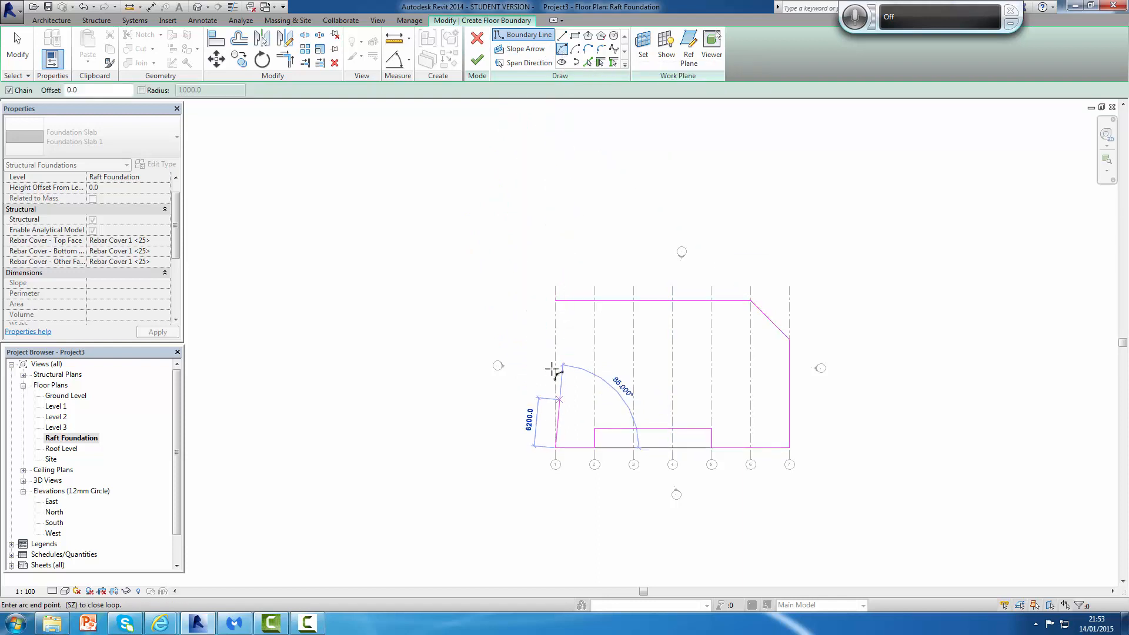
click(556, 299)
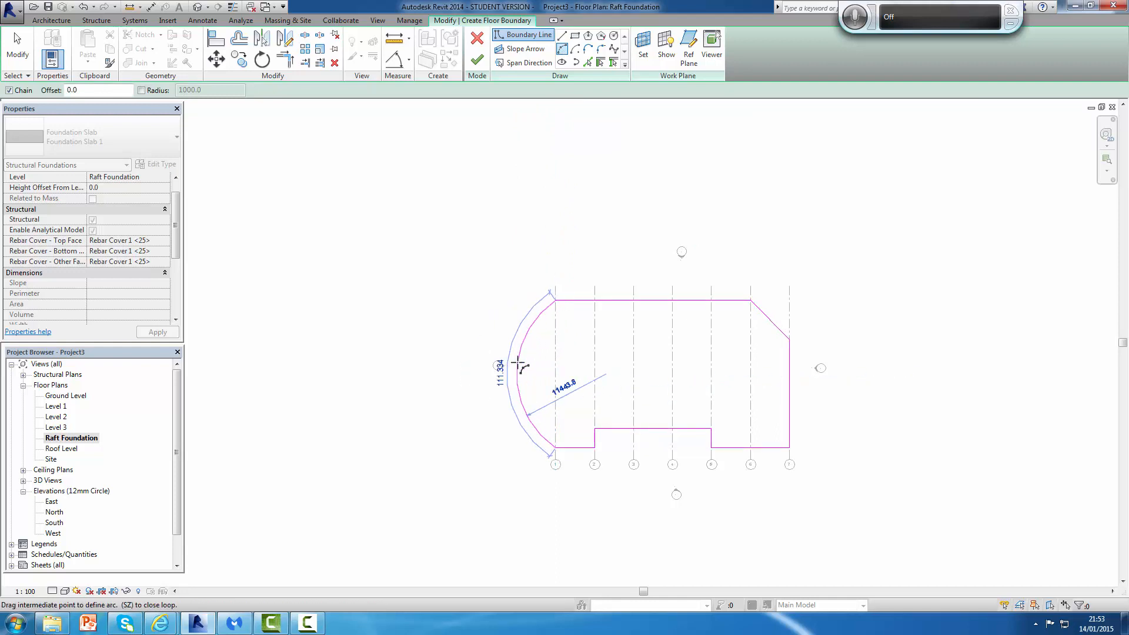
click(509, 370)
key(Escape)
key(Escape)
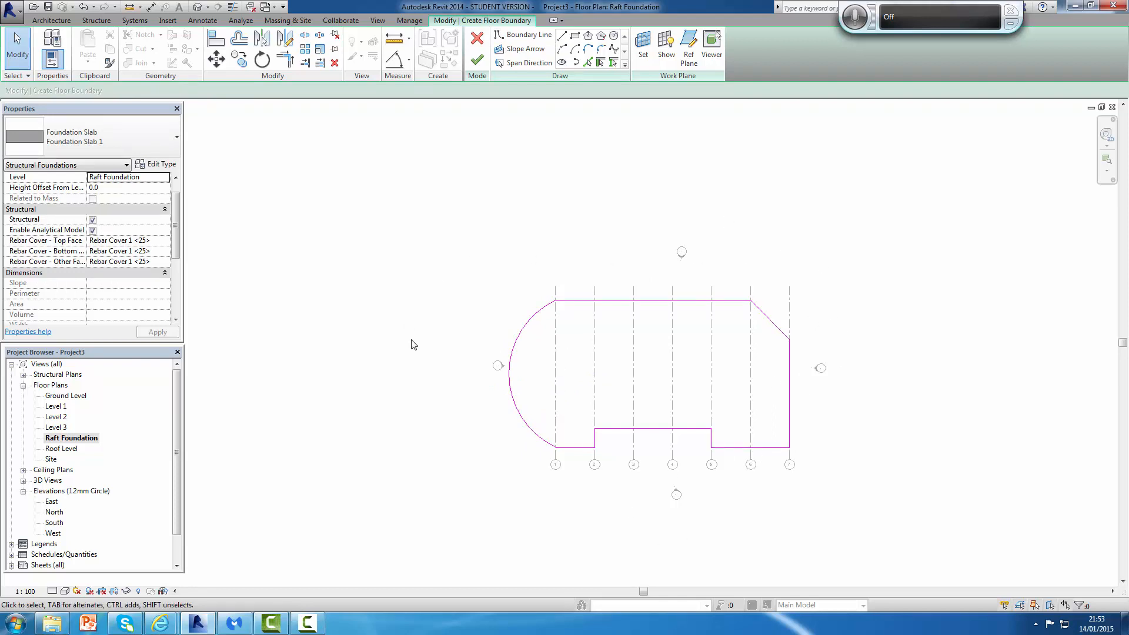
Step: Finish the foundation slab sketch
click(479, 60)
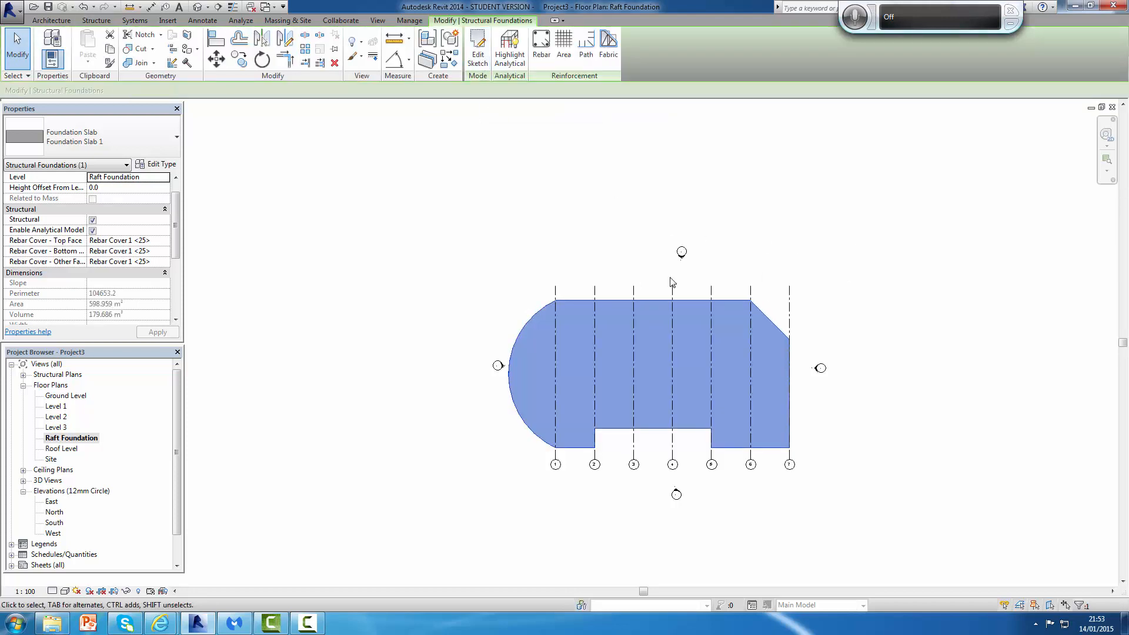
scroll(672, 282, down, 3)
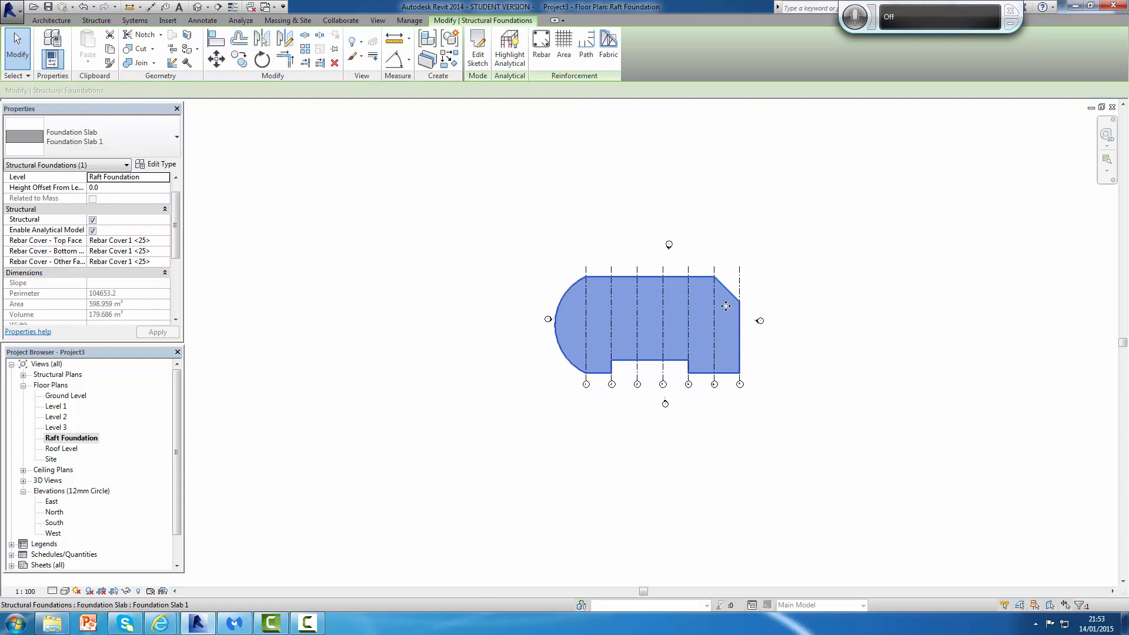
scroll(751, 283, up, 1)
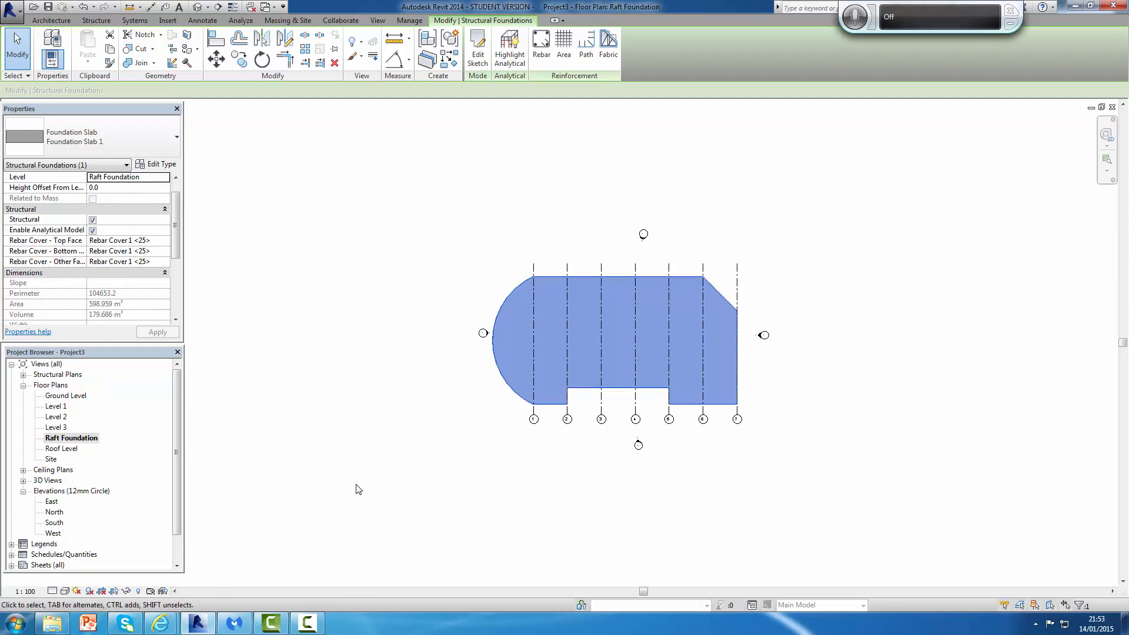
Step: Examine the finished foundation slab in the Raft Foundation plan
click(74, 590)
click(102, 554)
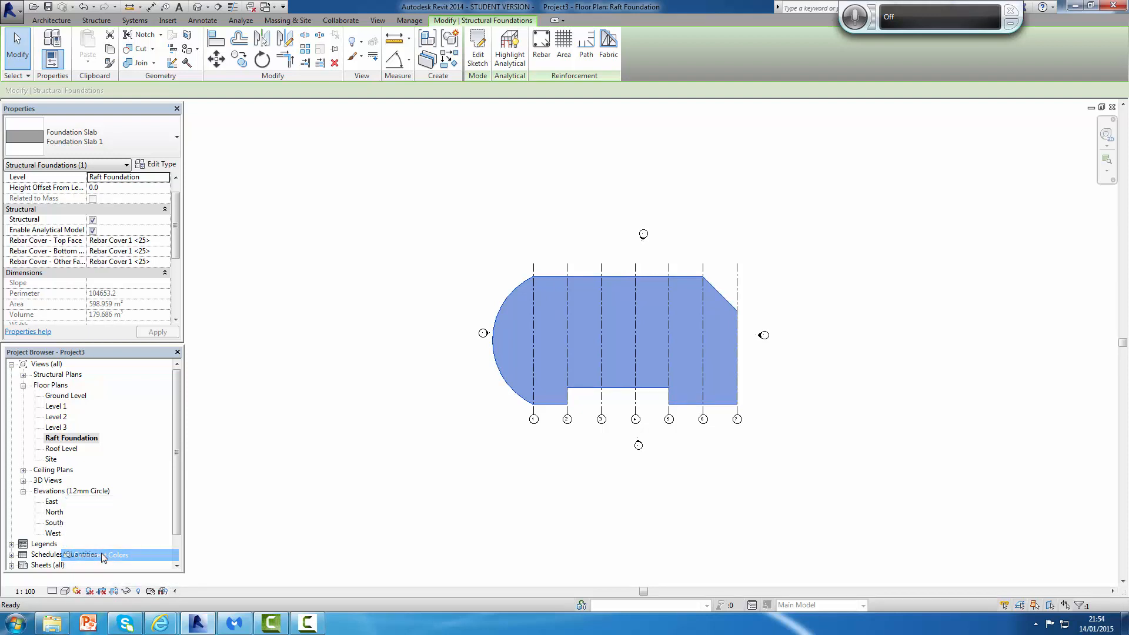
click(511, 470)
scroll(747, 293, down, 2)
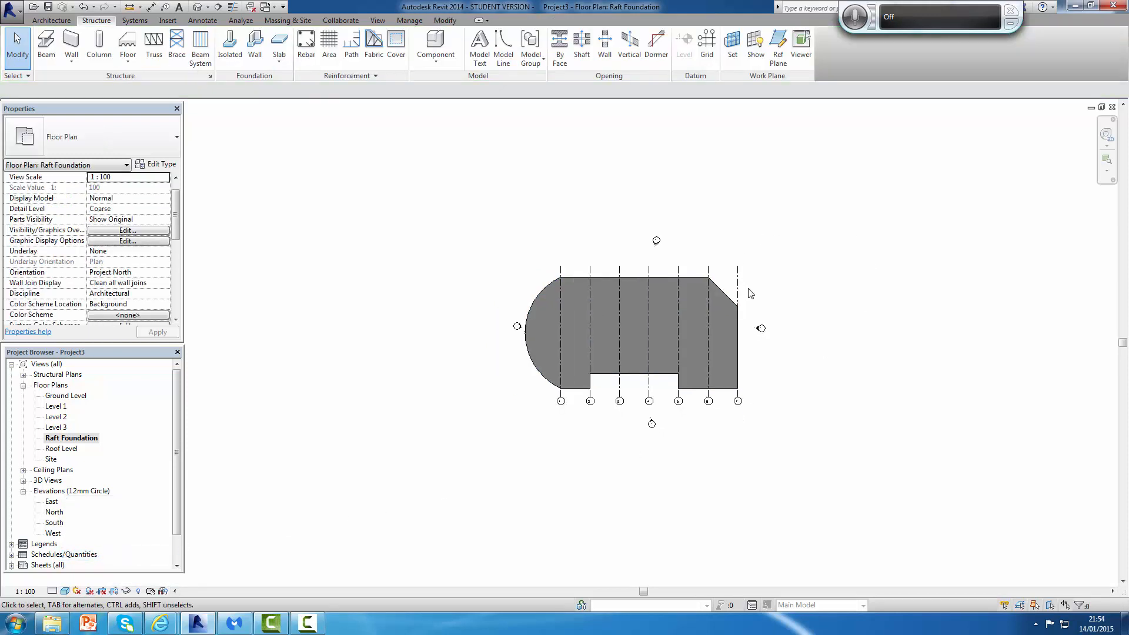
scroll(712, 356, up, 2)
middle_drag(711, 356, 711, 357)
scroll(712, 355, up, 3)
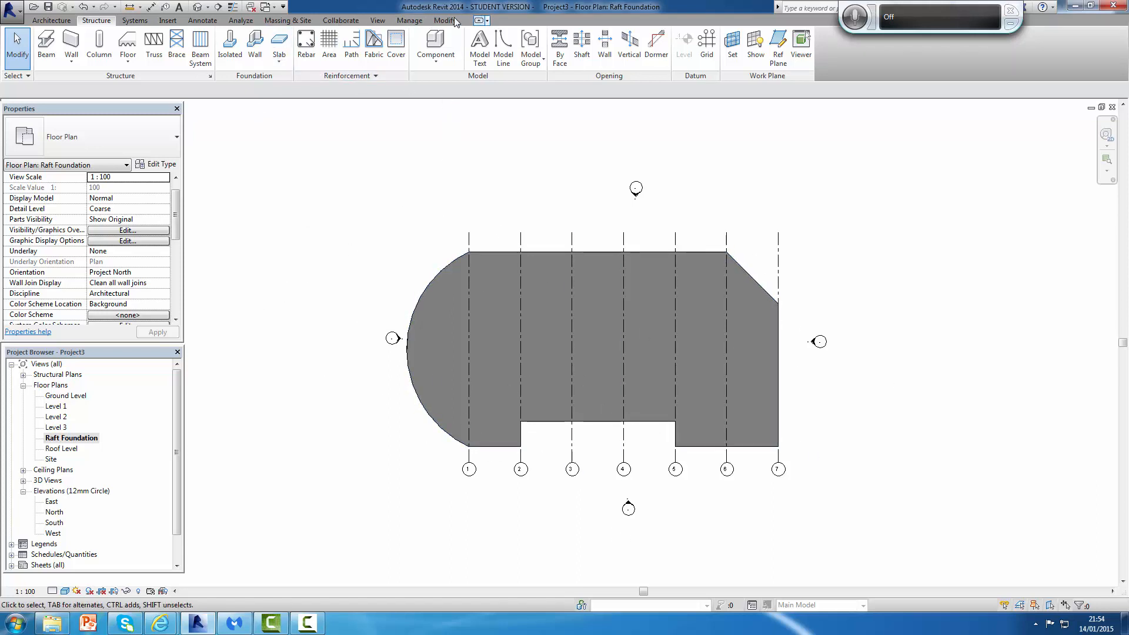
Step: Open the default 3D view and orbit around to examine the foundation slab
click(378, 20)
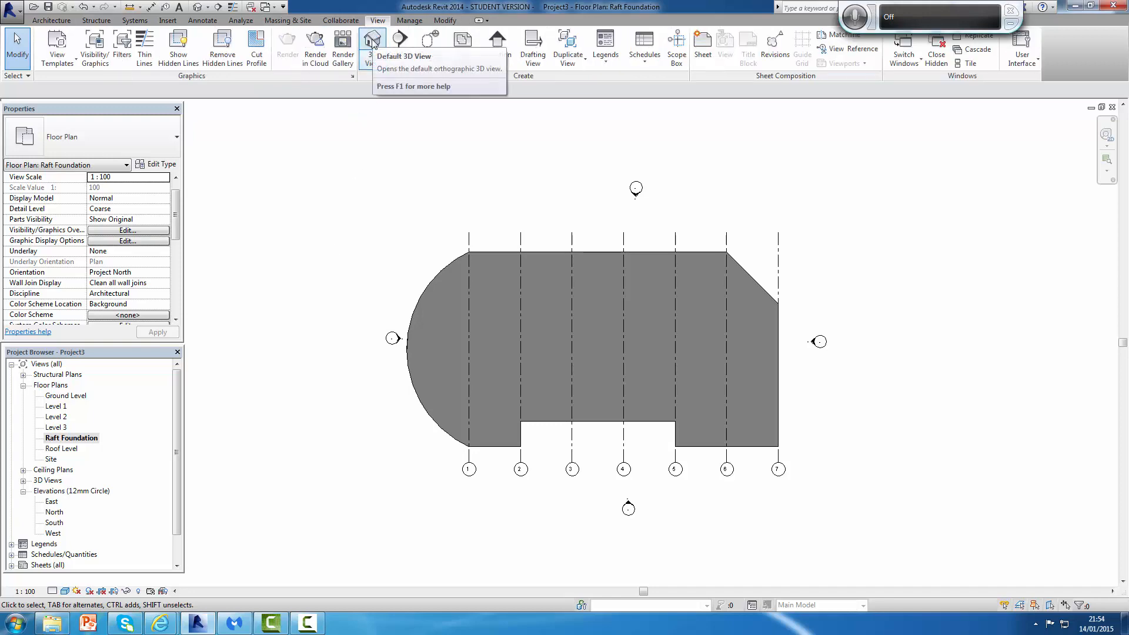
click(373, 44)
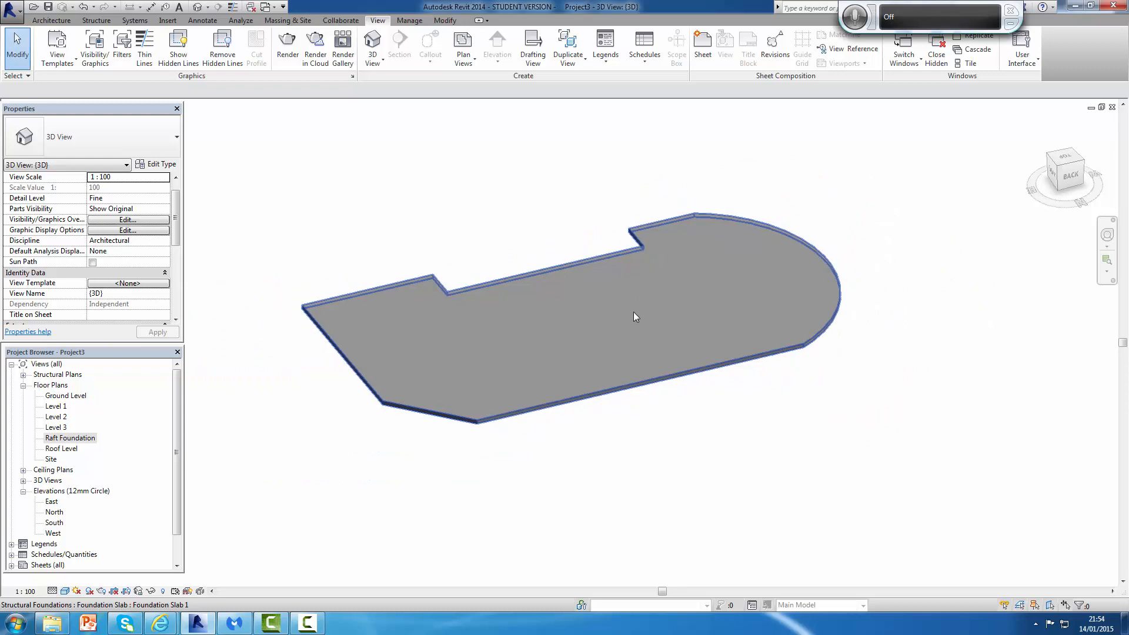
shift+middle_drag(633, 383, 1106, 353)
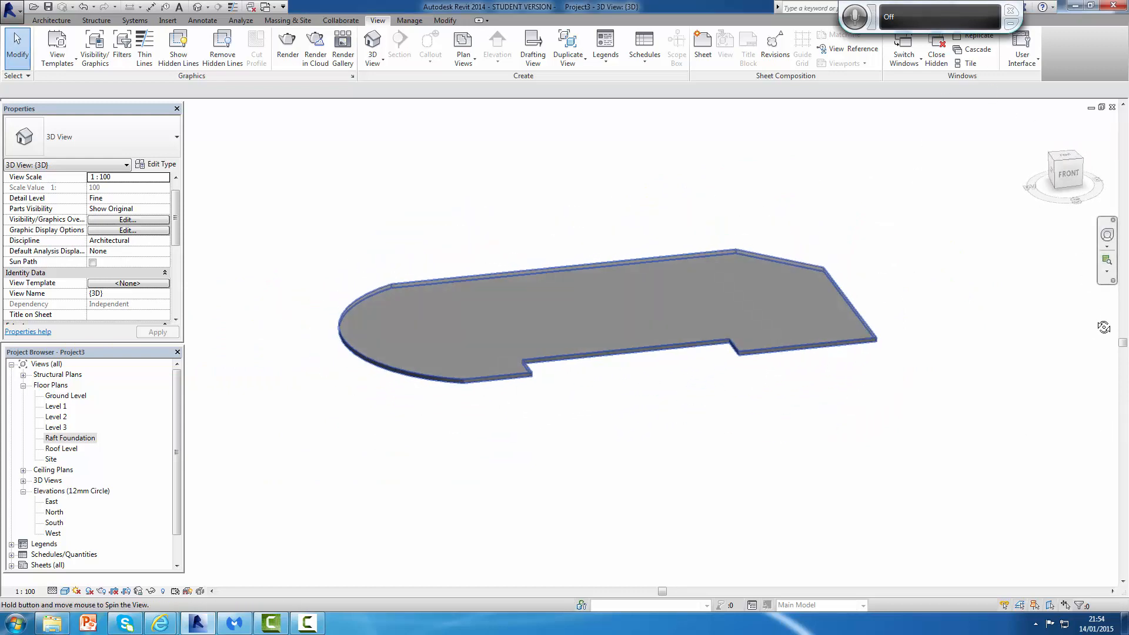
scroll(918, 306, up, 4)
scroll(888, 306, down, 3)
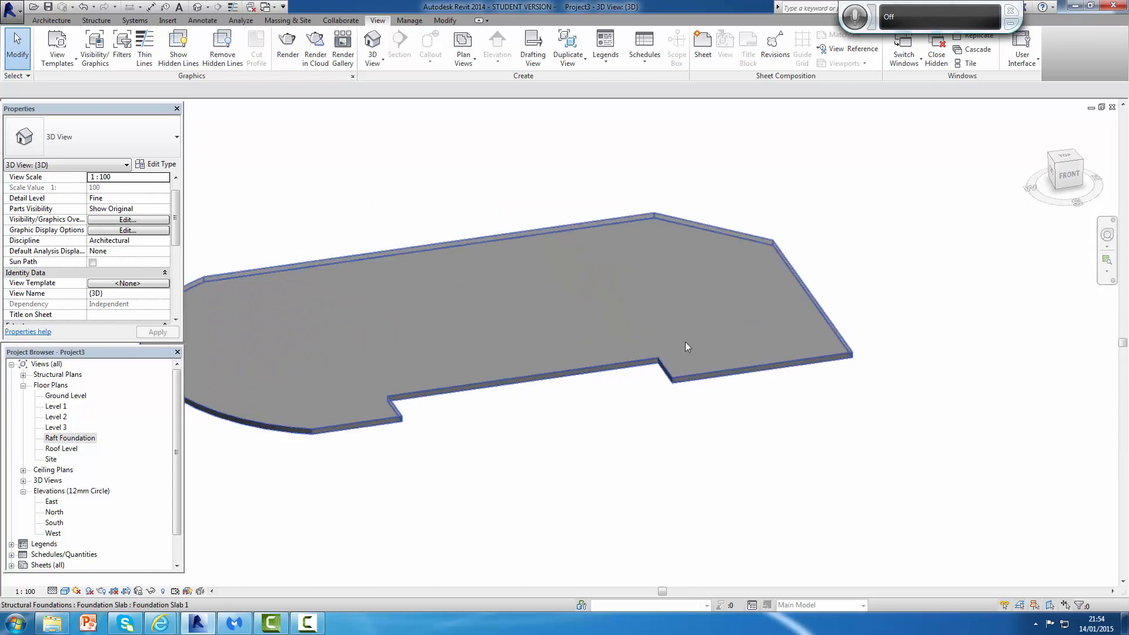
scroll(567, 329, up, 2)
scroll(608, 319, down, 2)
middle_drag(612, 323, 702, 311)
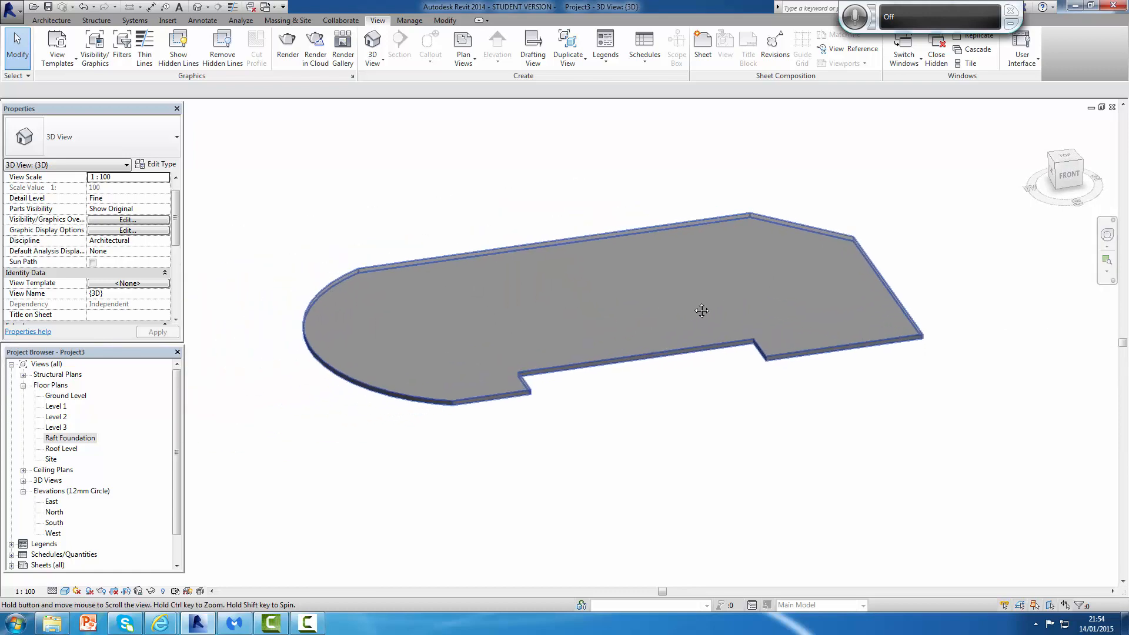
scroll(835, 330, up, 1)
scroll(963, 378, up, 1)
scroll(1000, 265, down, 1)
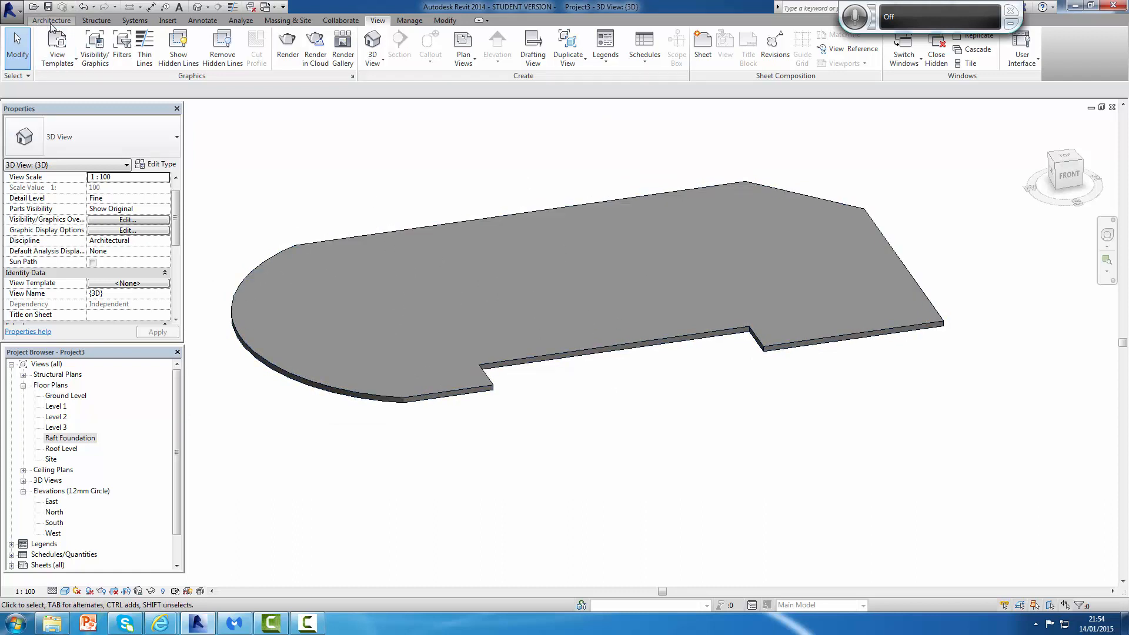
Step: Place a floor slab edge on one edge of the foundation slab and undo it
click(97, 20)
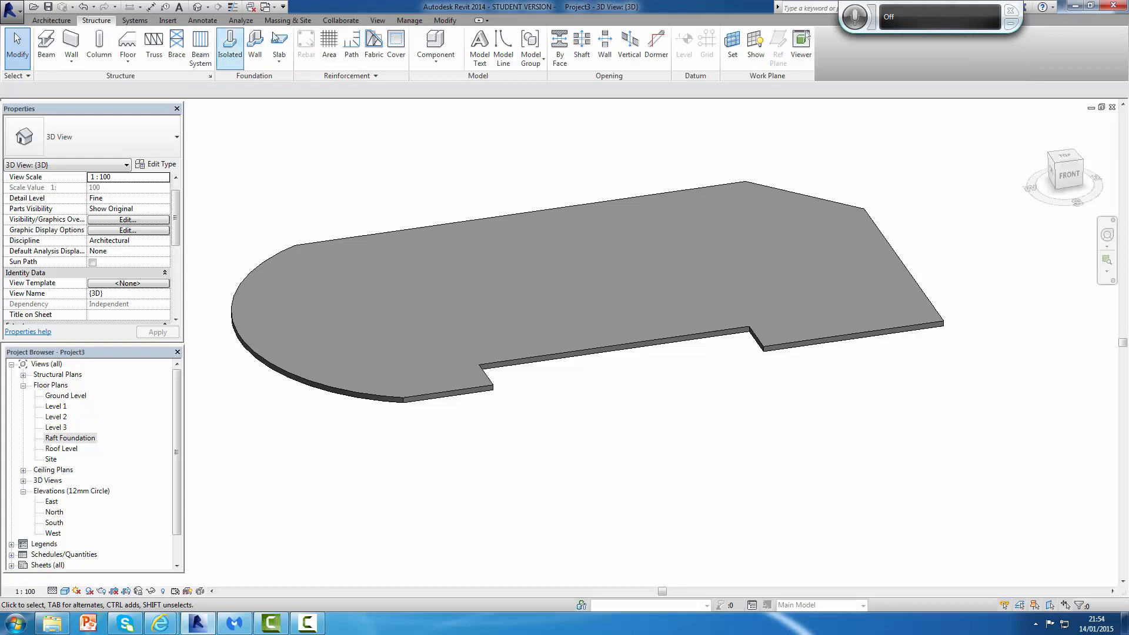
click(280, 63)
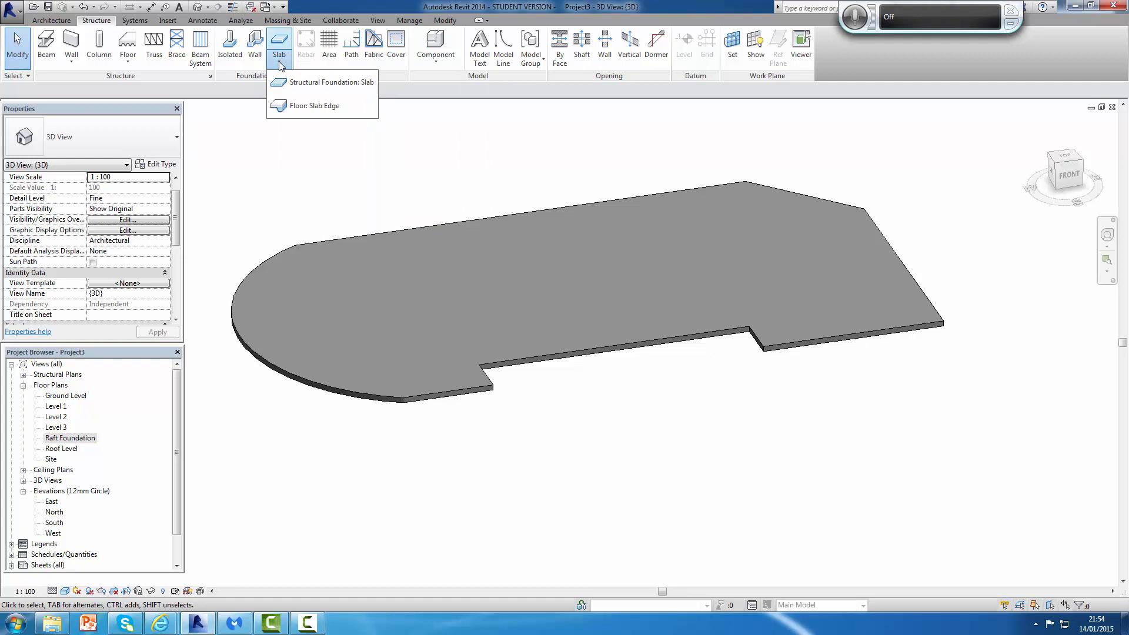
click(308, 107)
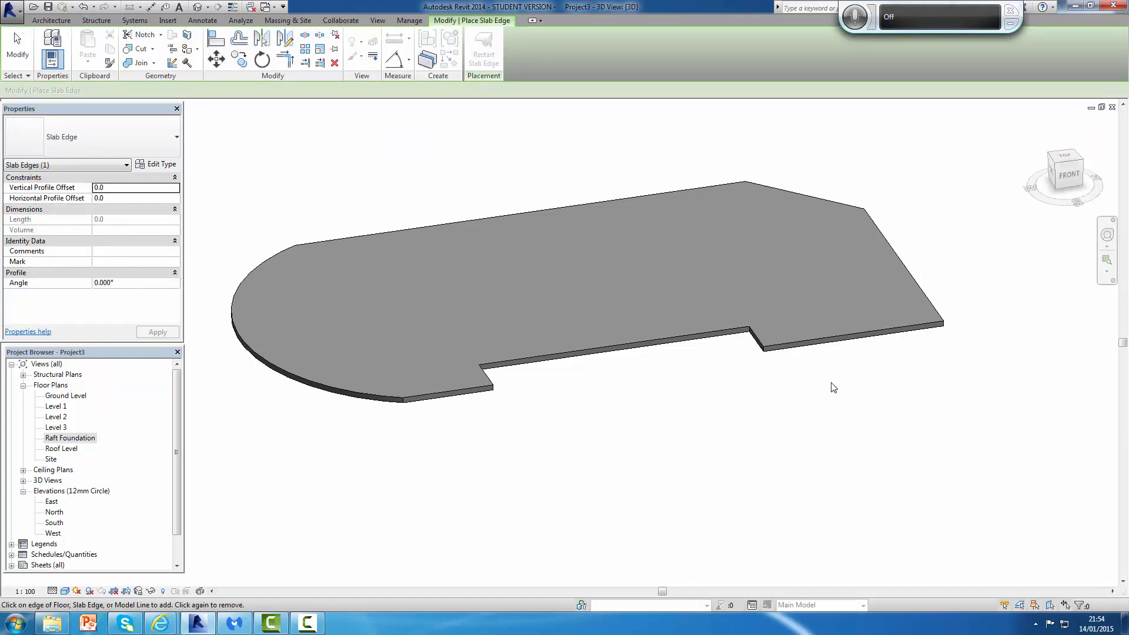
click(841, 350)
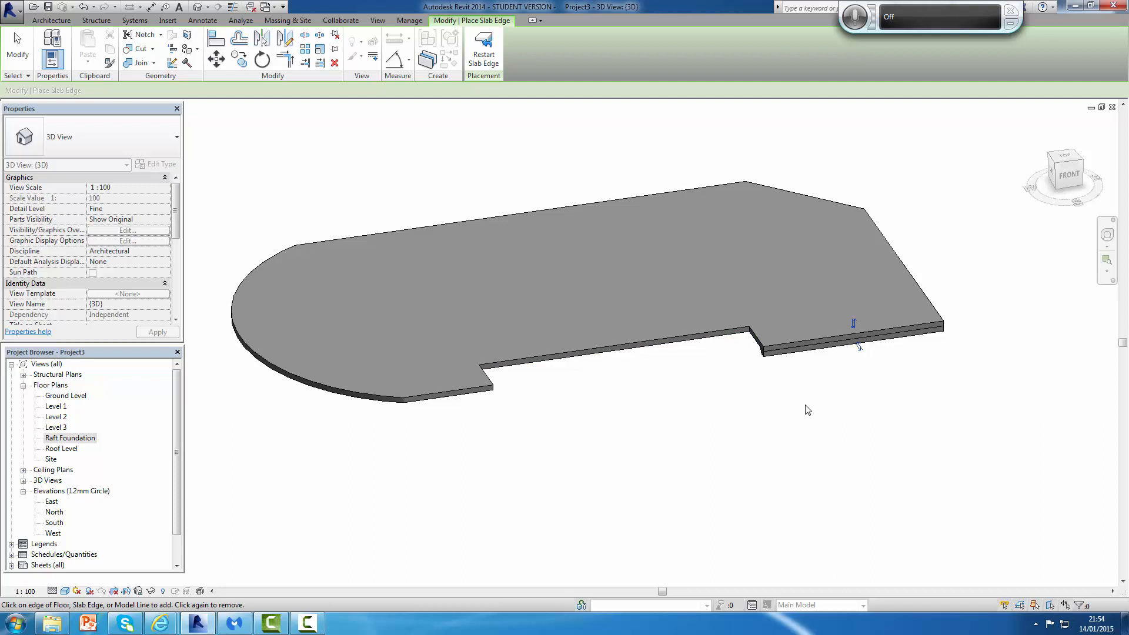
click(83, 7)
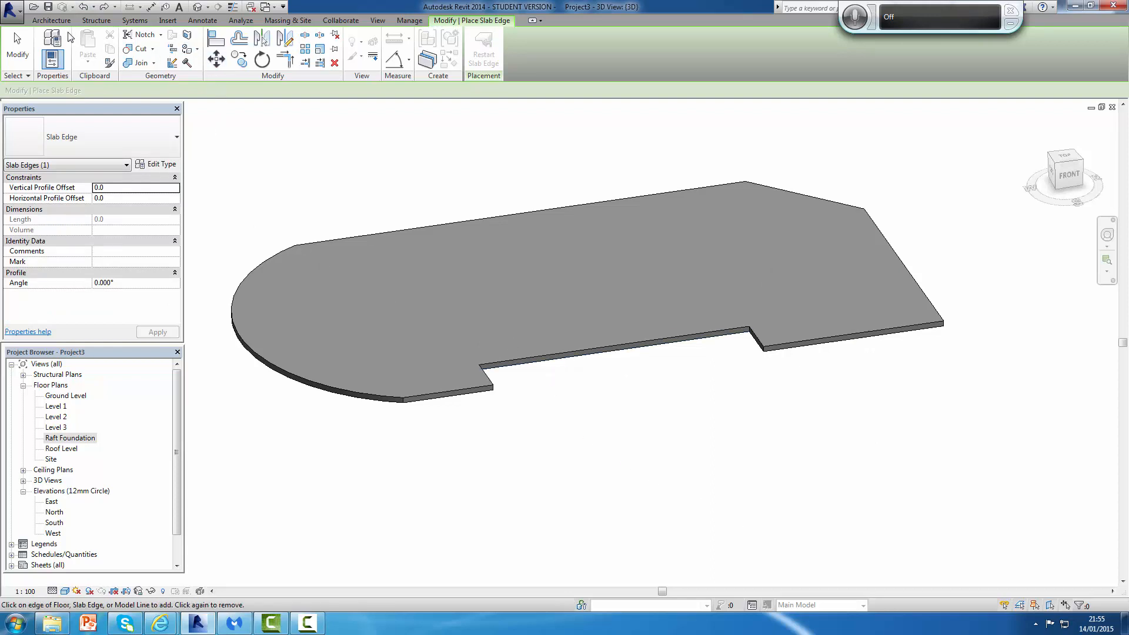
Step: Add a floor slab edge along the whole chain of the foundation slab's perimeter edges
click(97, 21)
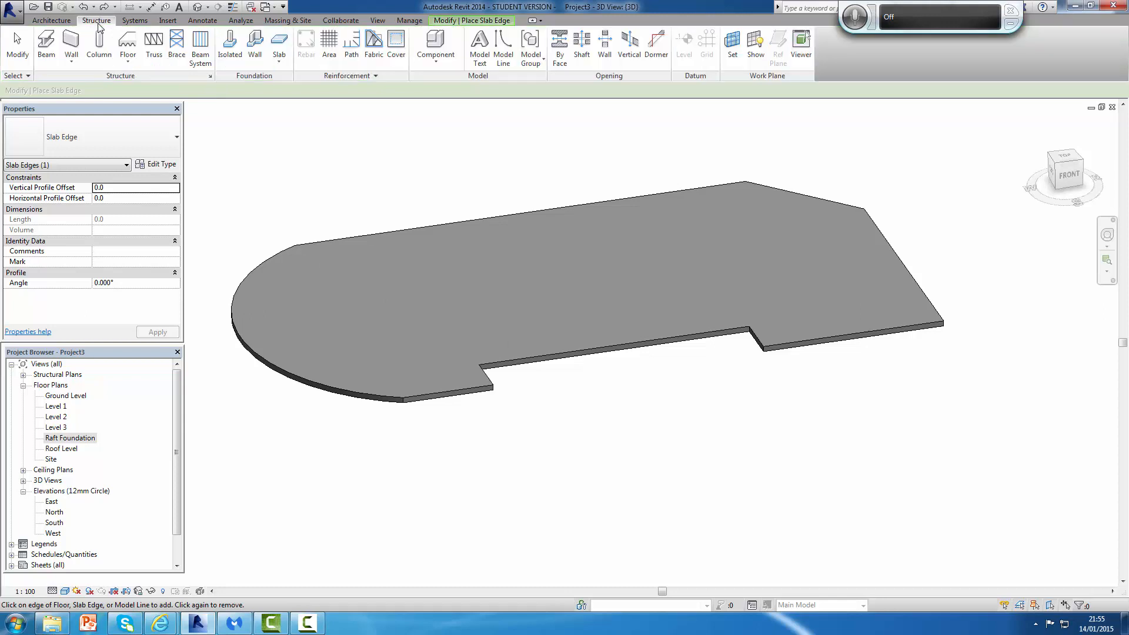
click(279, 61)
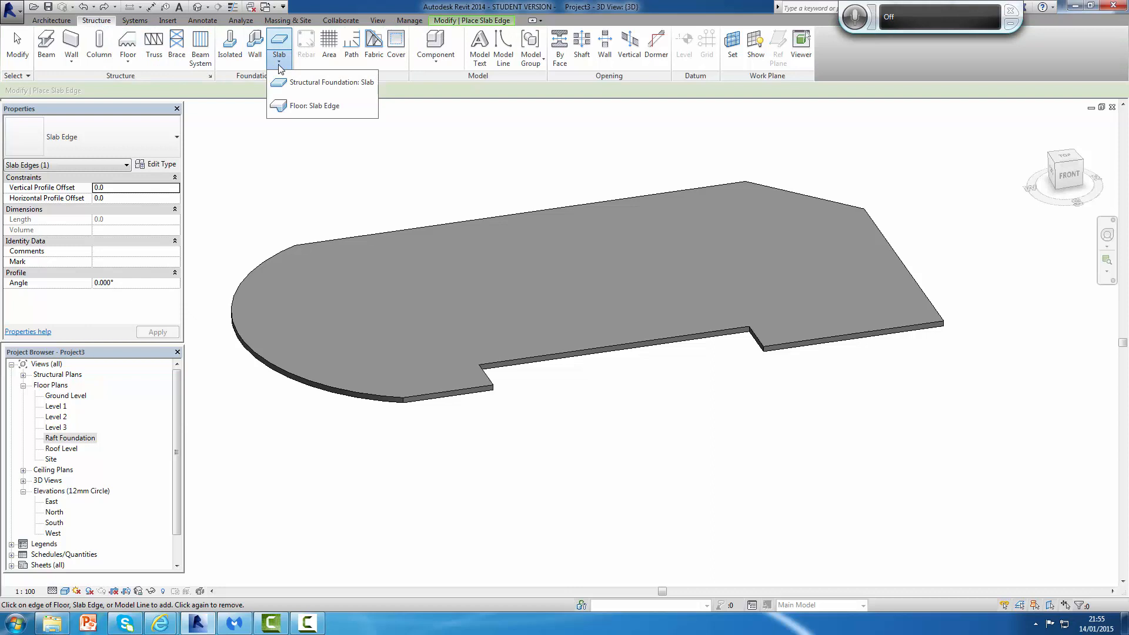
click(305, 107)
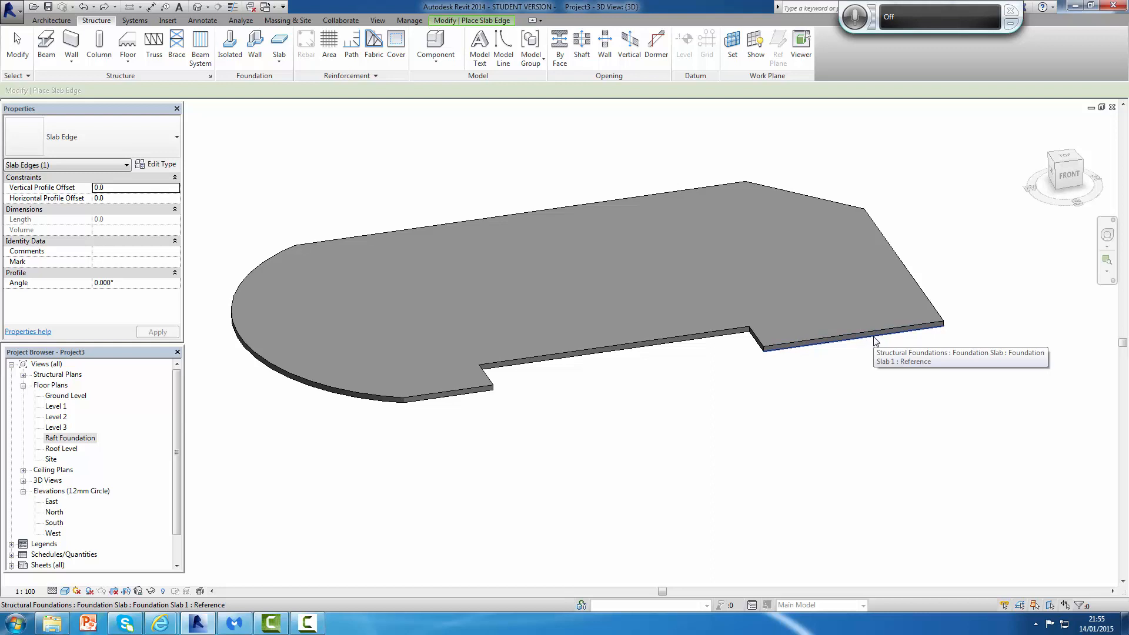
key(Tab)
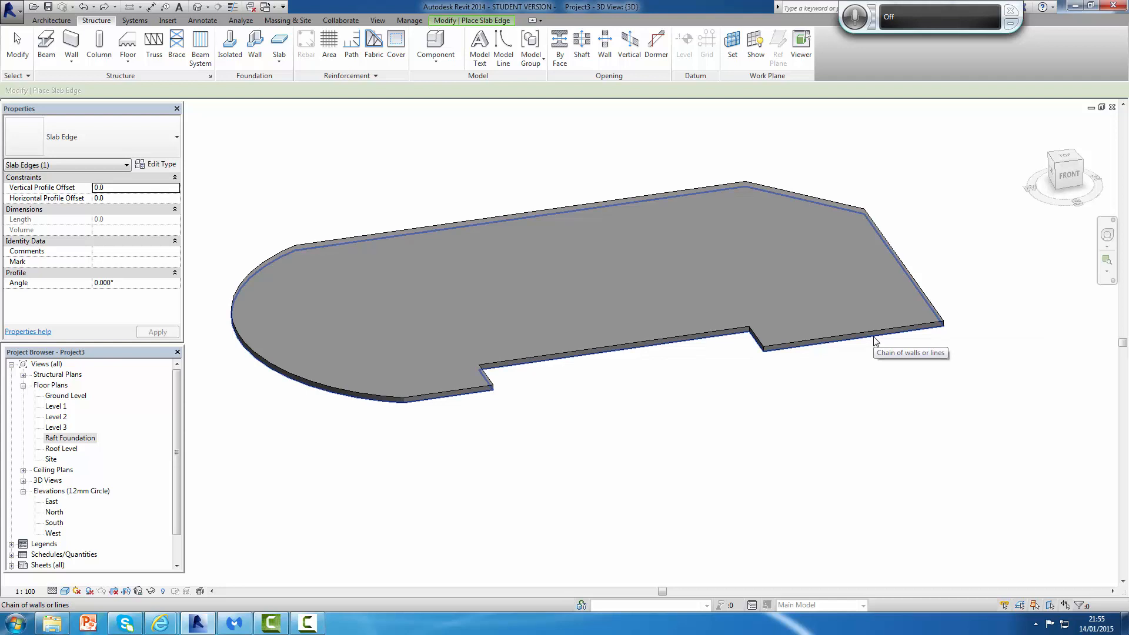
click(875, 340)
Step: Orbit and zoom the 3D view to examine the slab edge around the foundation
scroll(716, 429, down, 3)
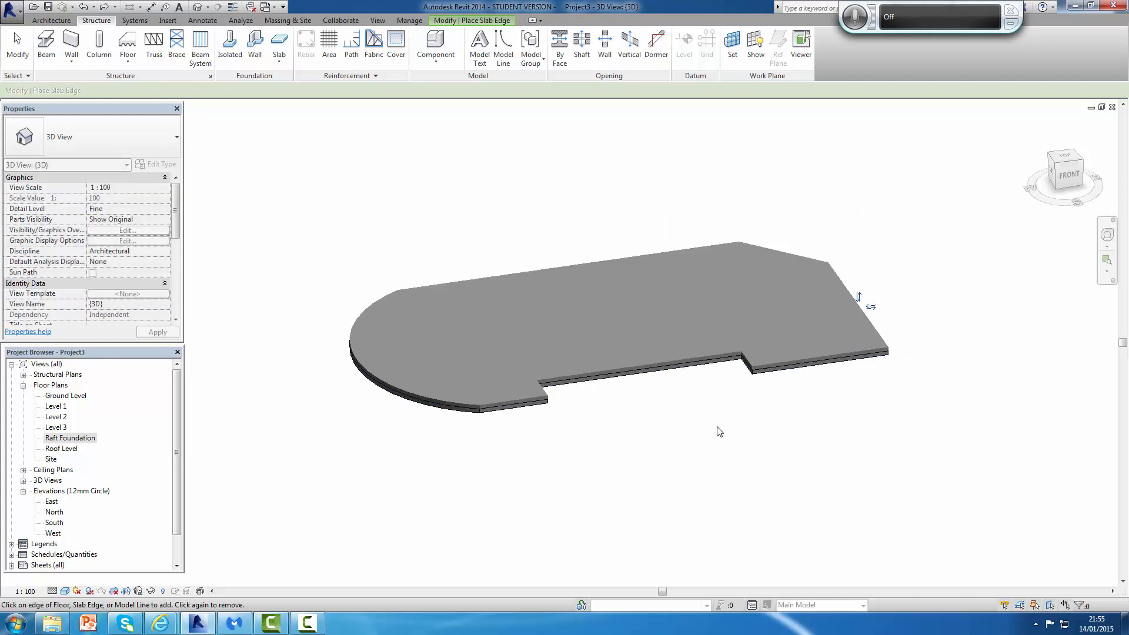
middle_drag(718, 422, 784, 413)
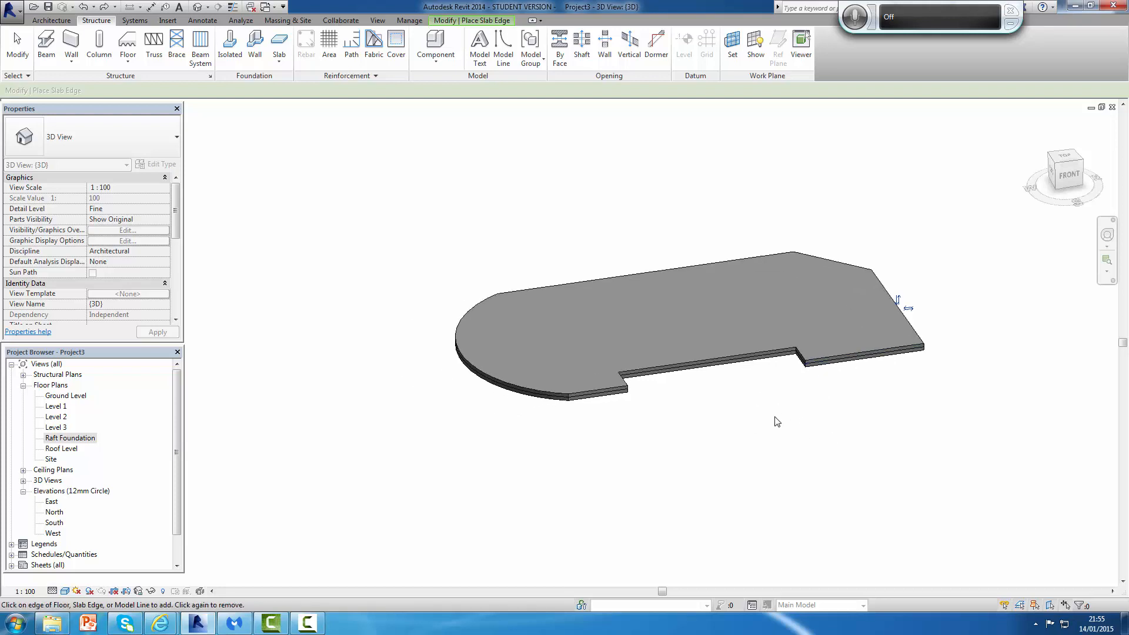
middle_drag(766, 450, 784, 426)
scroll(810, 398, up, 4)
scroll(785, 405, down, 3)
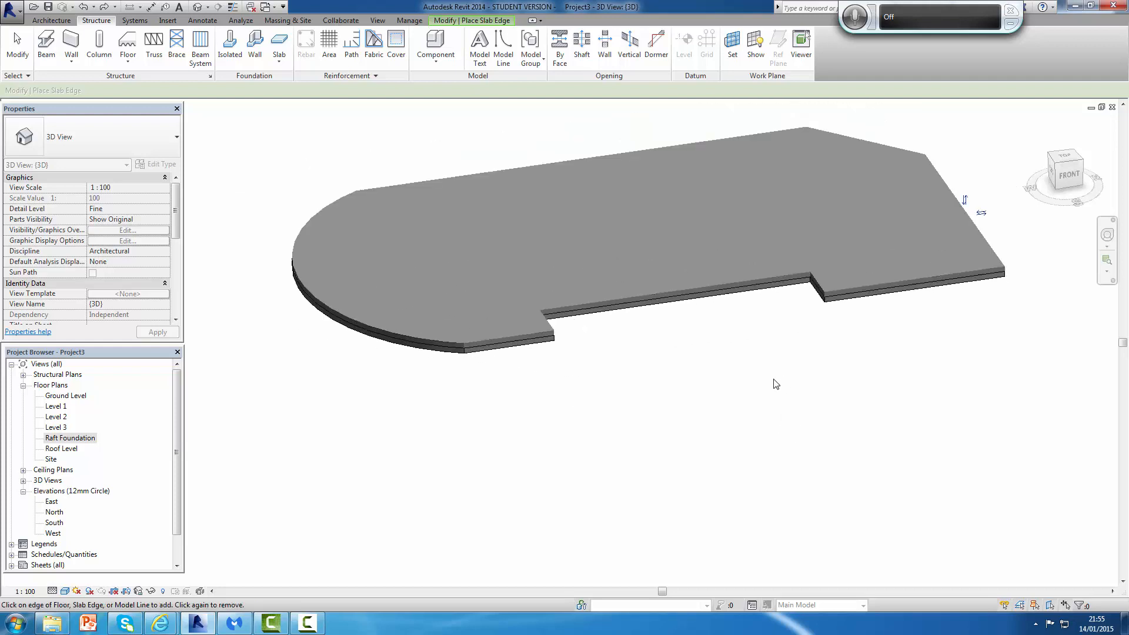
shift+middle_drag(781, 379, 849, 367)
scroll(856, 315, down, 3)
middle_drag(857, 315, 767, 404)
scroll(758, 389, up, 1)
scroll(756, 387, up, 2)
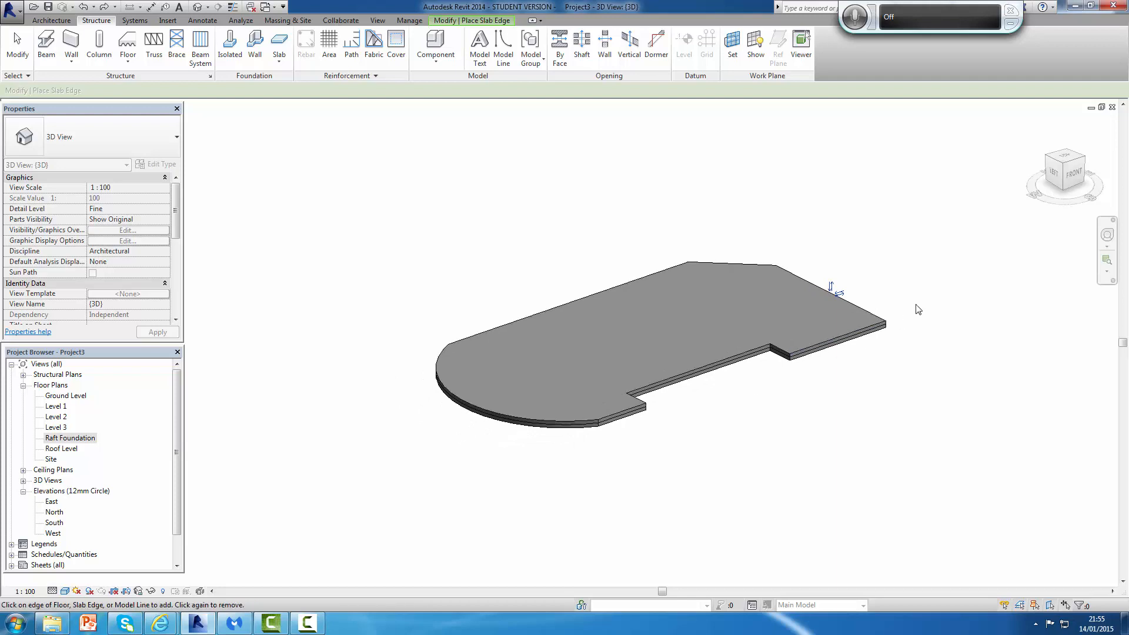
scroll(835, 295, down, 1)
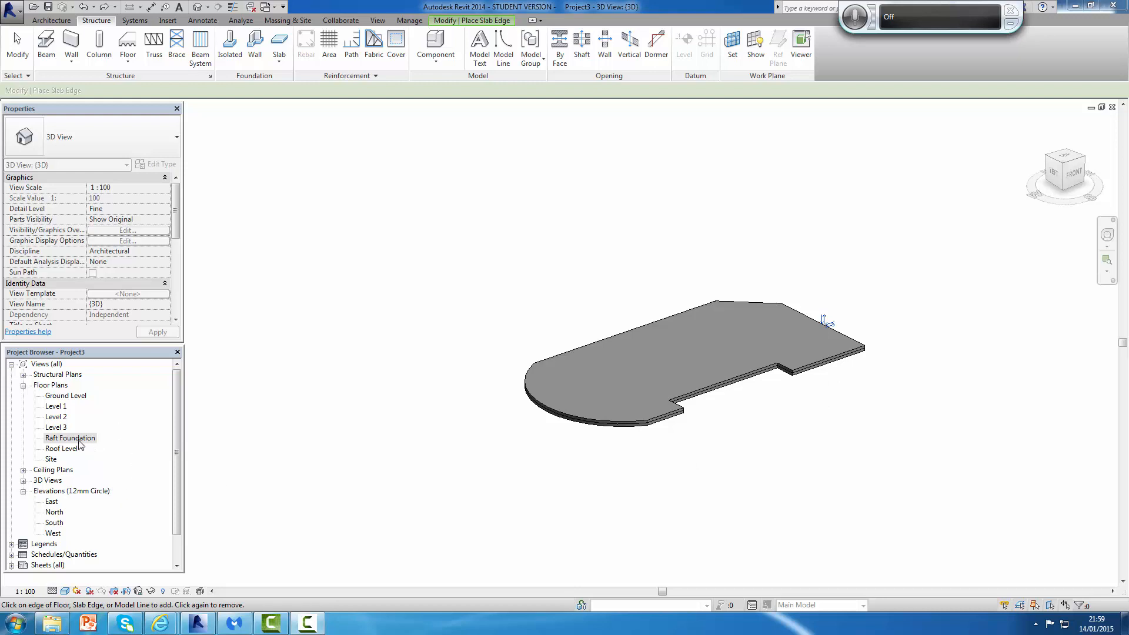
Step: Return to the Raft Foundation plan and start placing a structural wall
double_click(71, 438)
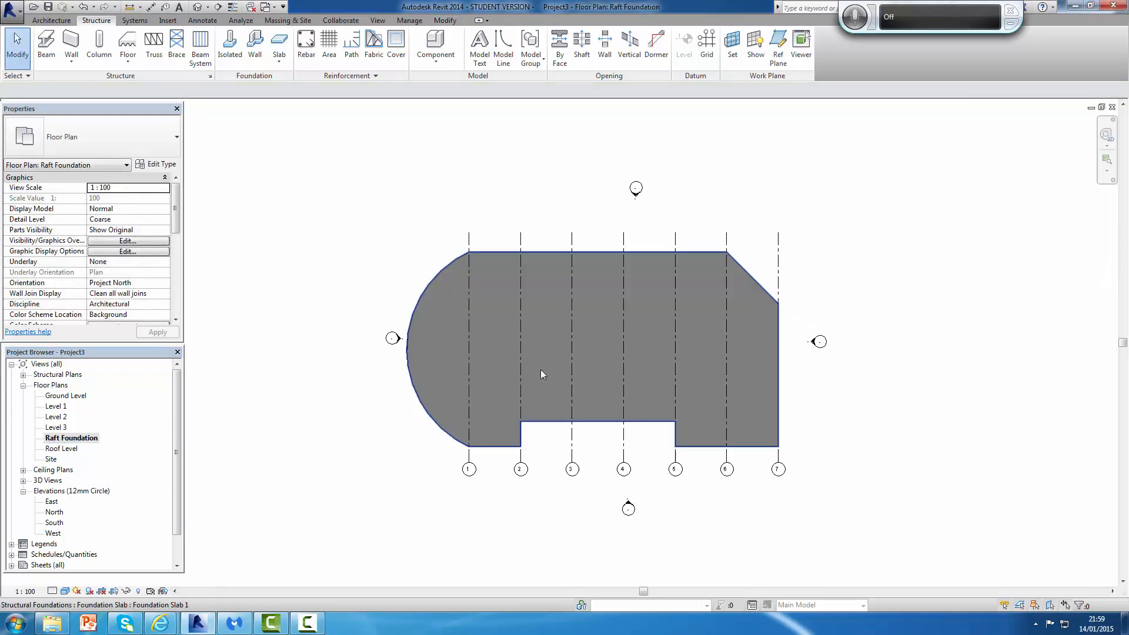
scroll(541, 273, up, 5)
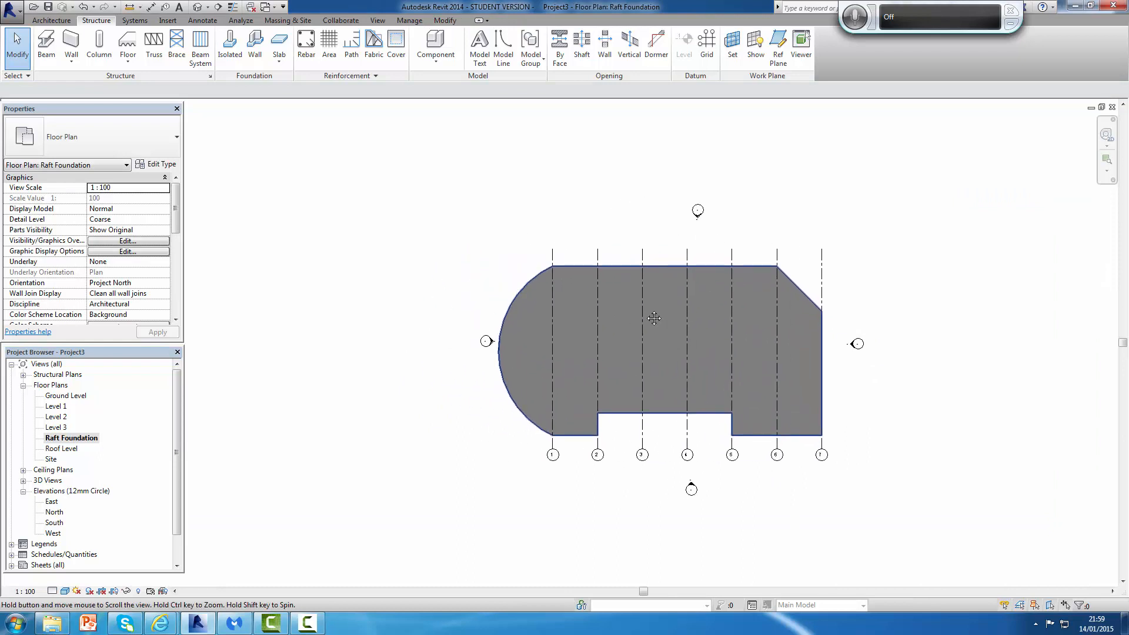
scroll(675, 213, up, 1)
scroll(492, 214, down, 1)
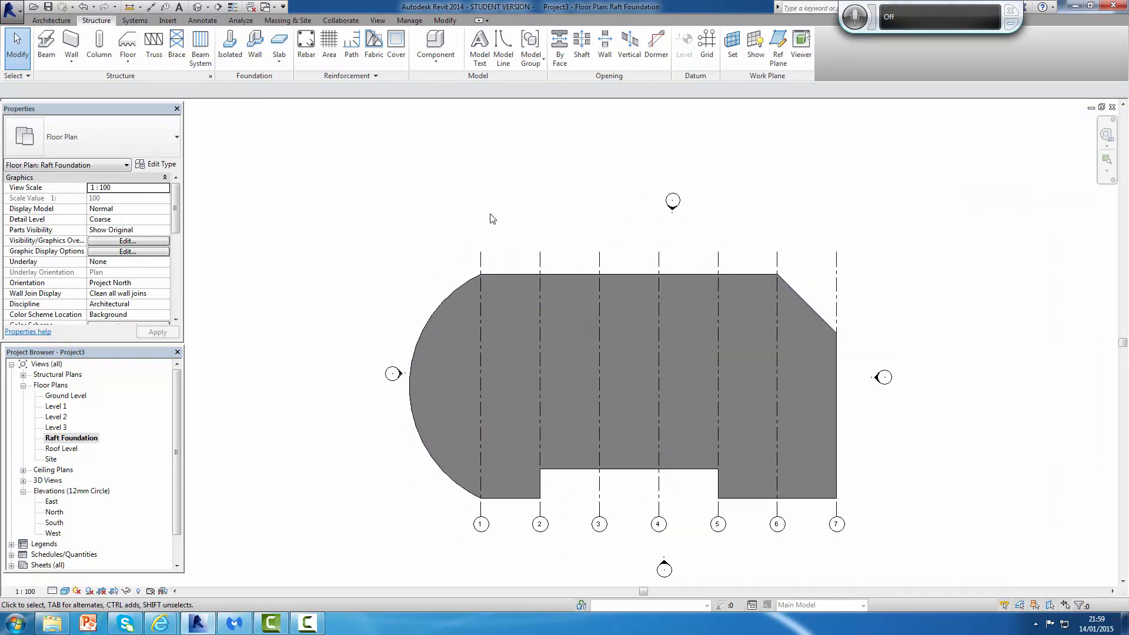
click(57, 21)
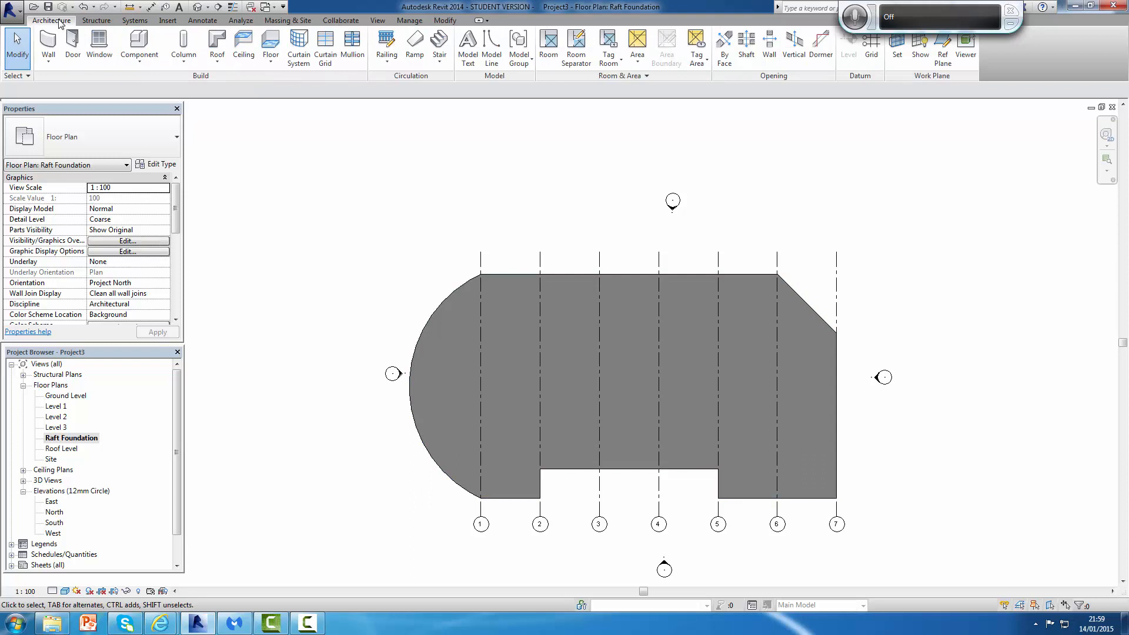
click(52, 60)
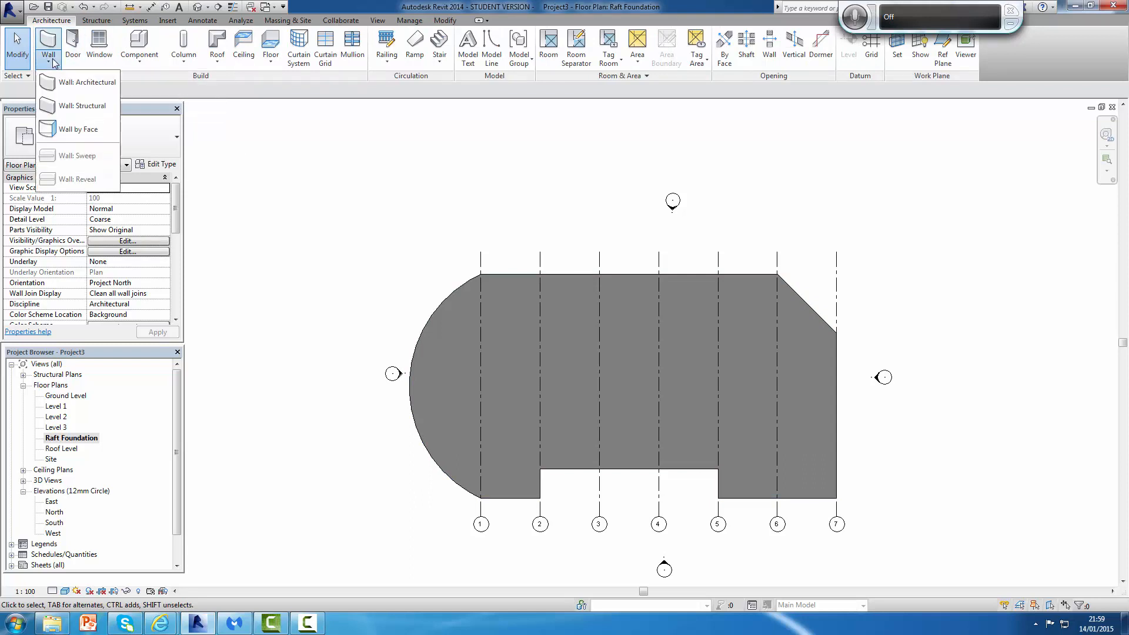
click(74, 106)
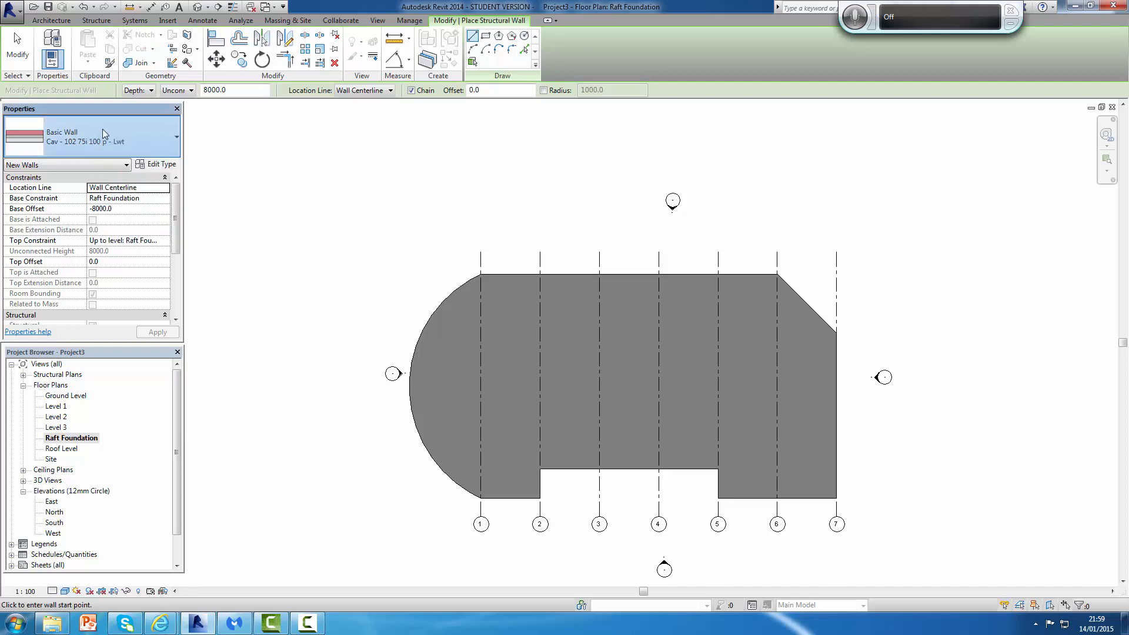
Step: Choose the Cav 100 75 140 Below Ground wall type, location line Finish Face: Exterior, and the line draw tool
click(169, 144)
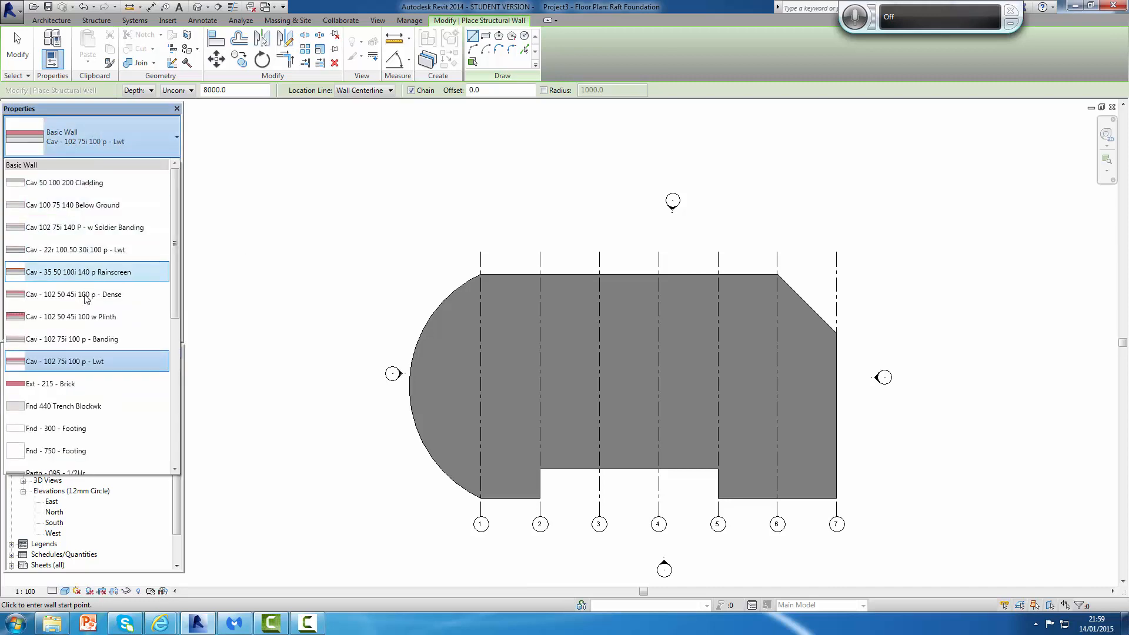
mouse_move(43, 210)
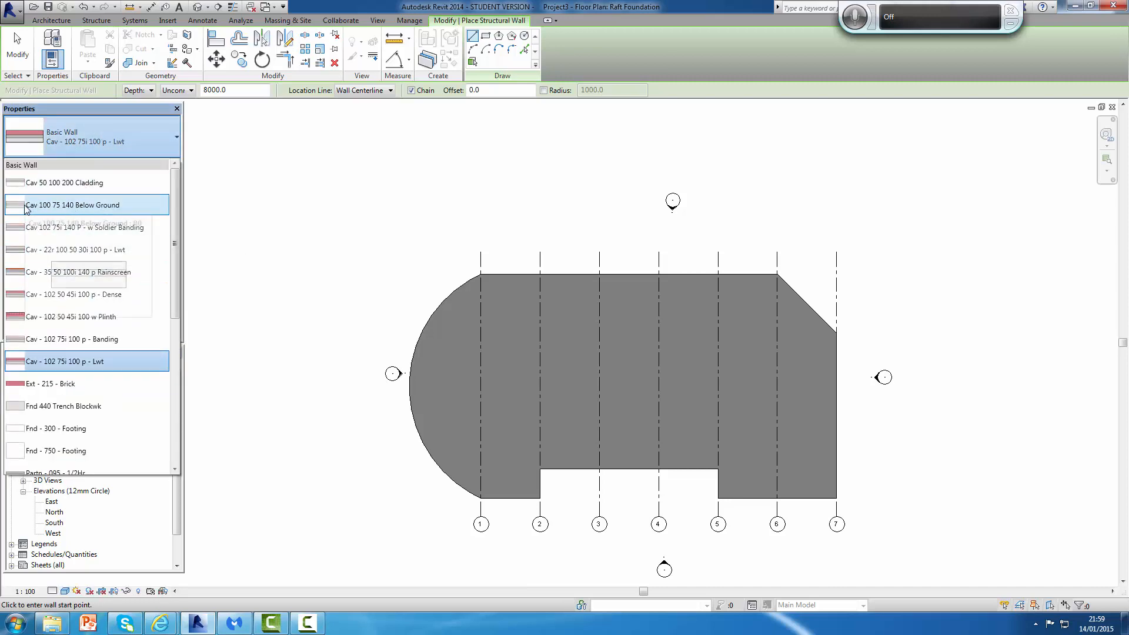
click(90, 205)
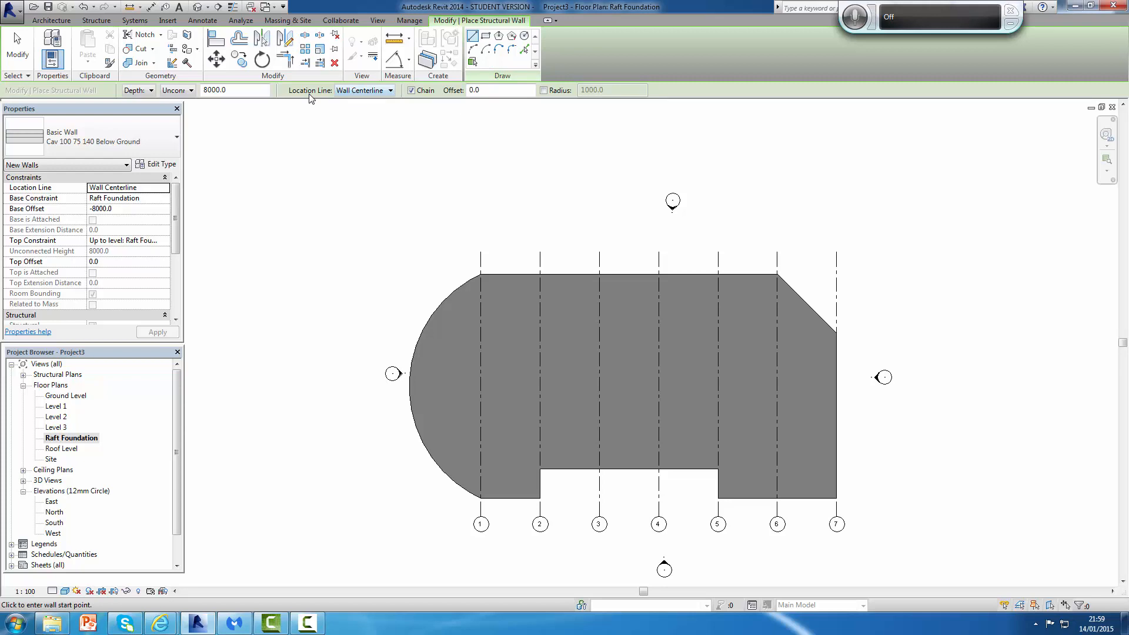
click(391, 91)
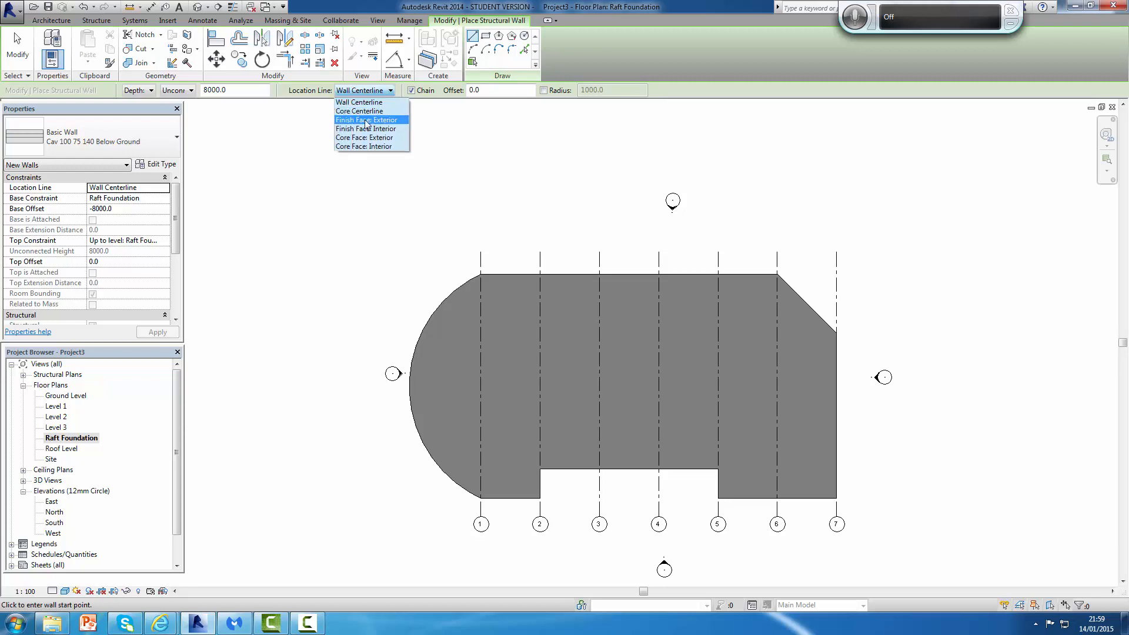
click(366, 121)
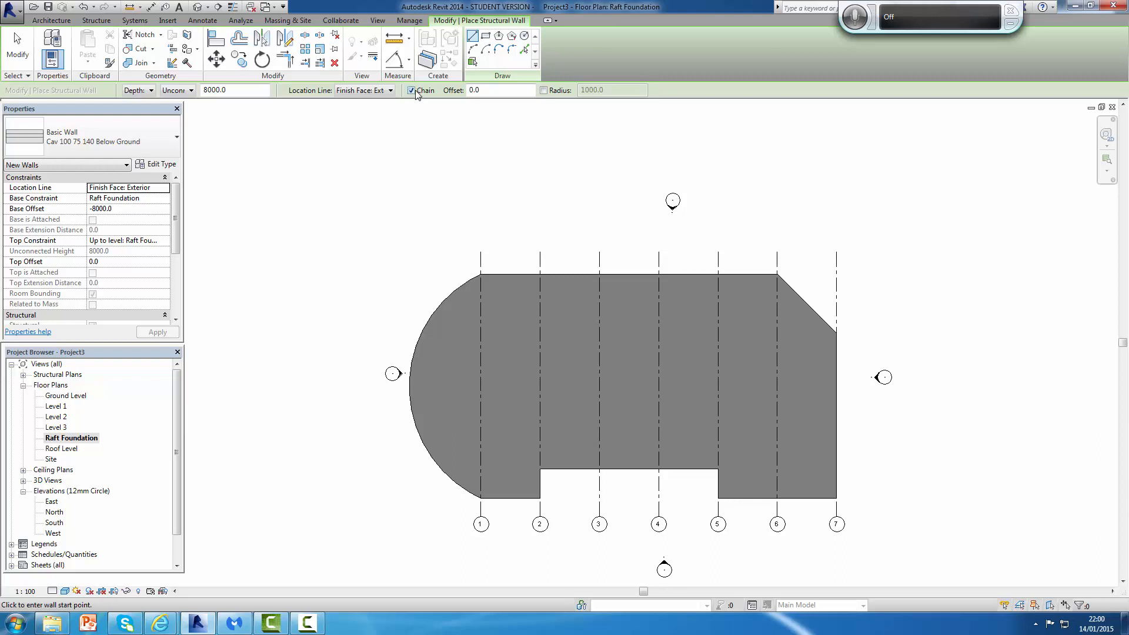
click(473, 38)
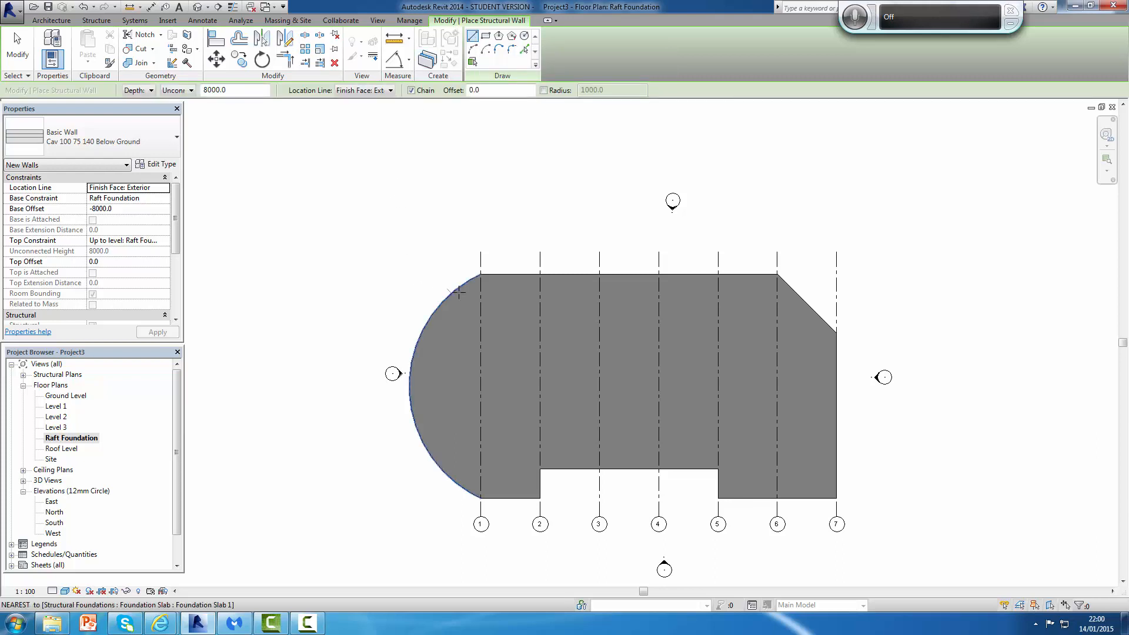
Step: Draw structural walls along the straight edges of the foundation slab, following its perimeter from grid 1 around to grid 1 at the bottom
click(481, 273)
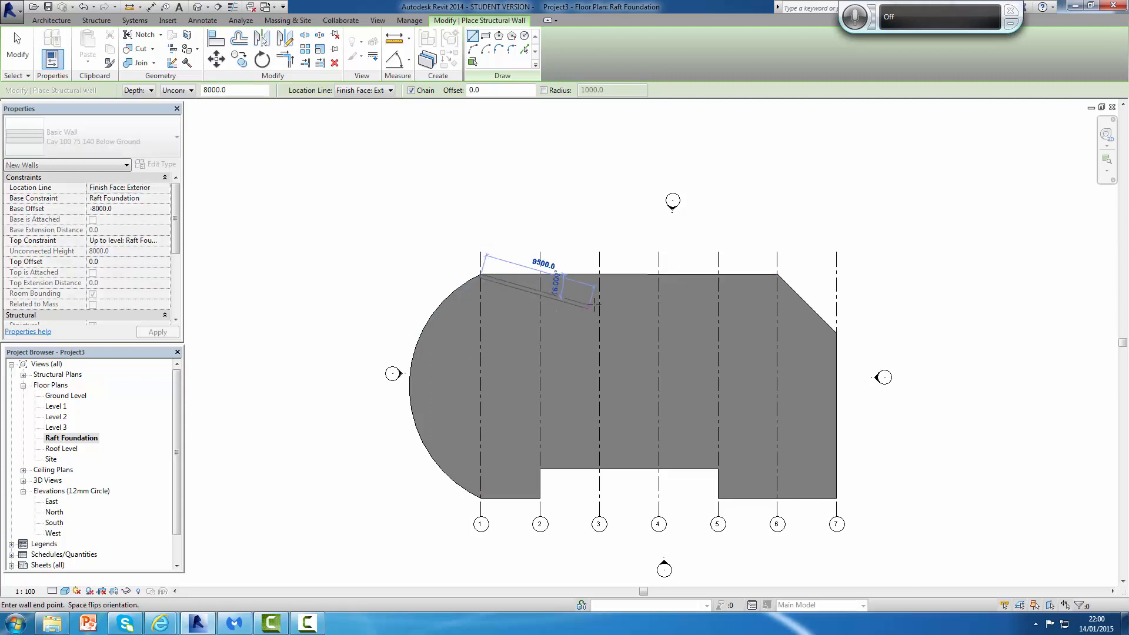
click(778, 274)
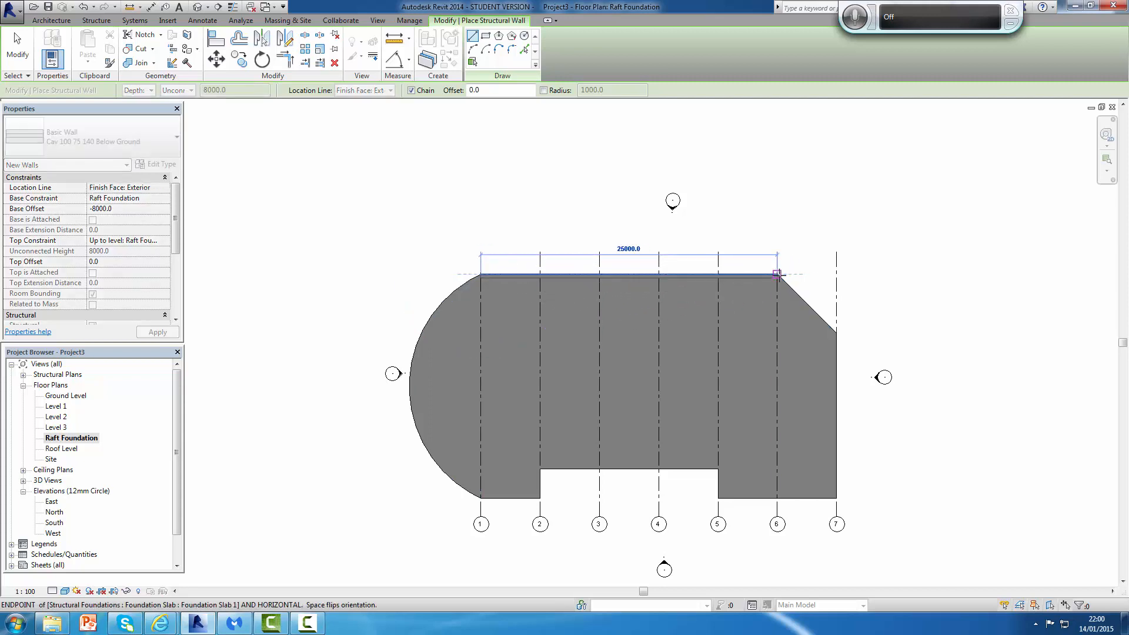
click(836, 333)
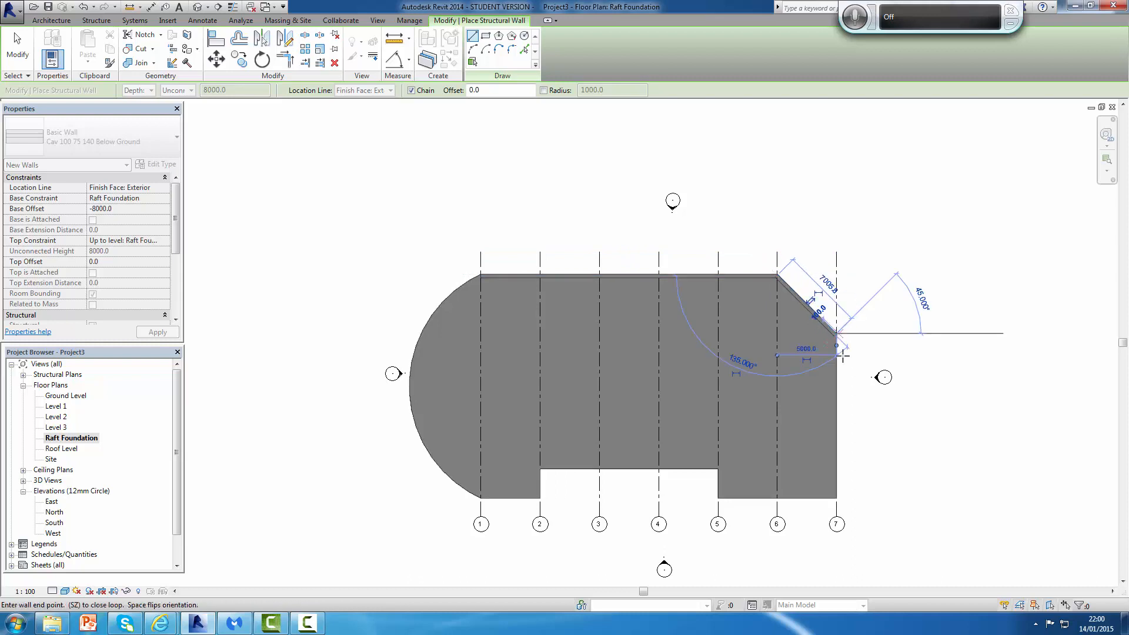
click(837, 498)
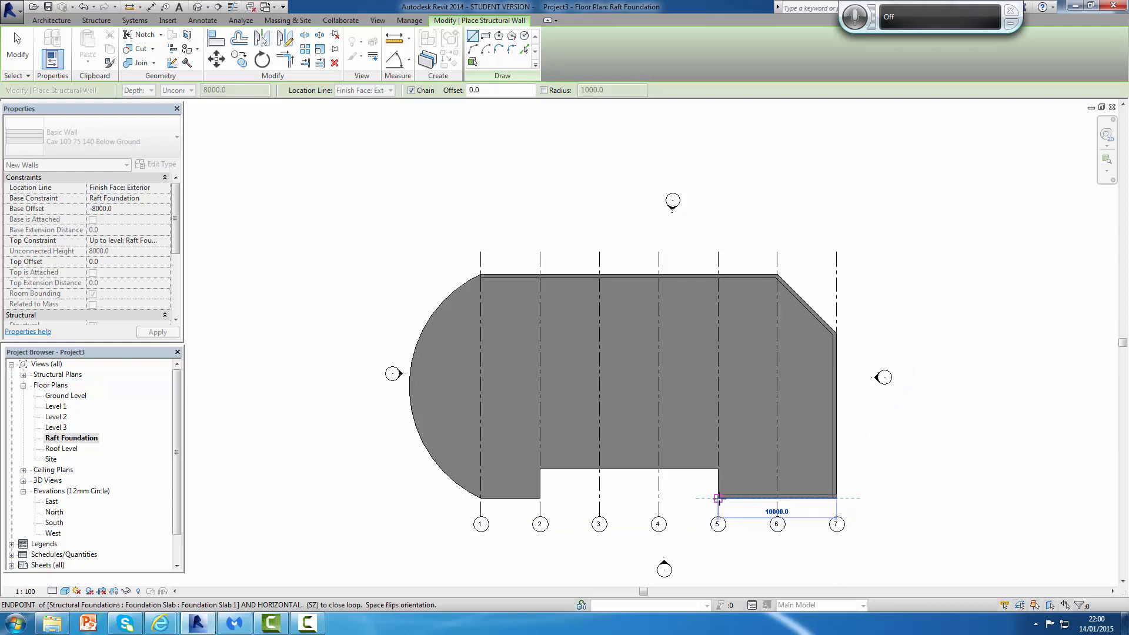
click(719, 498)
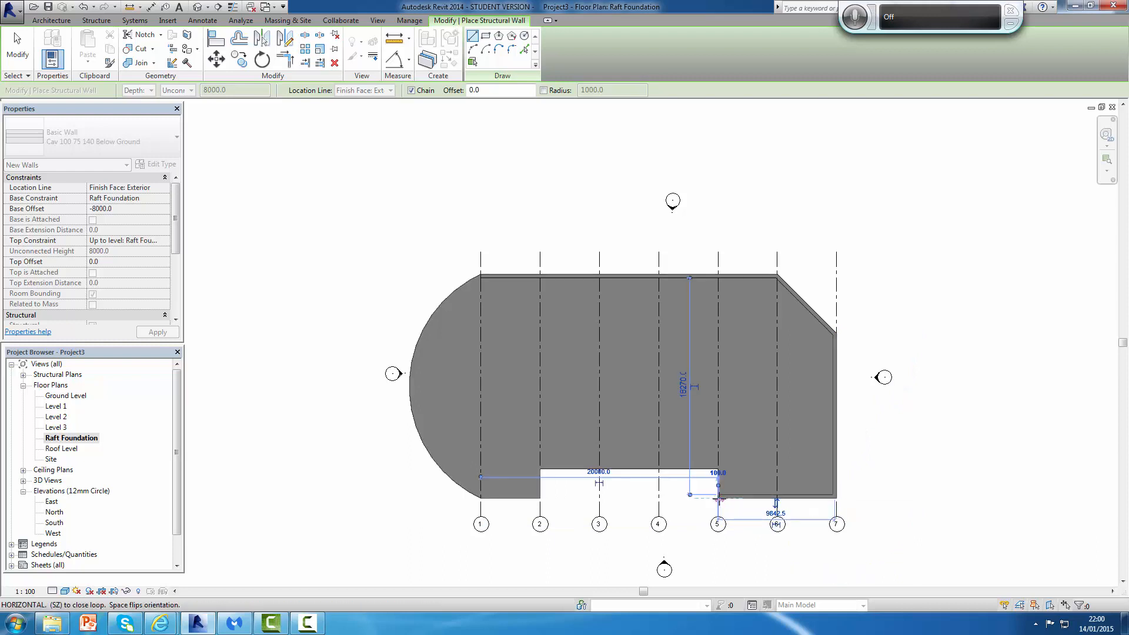
click(718, 468)
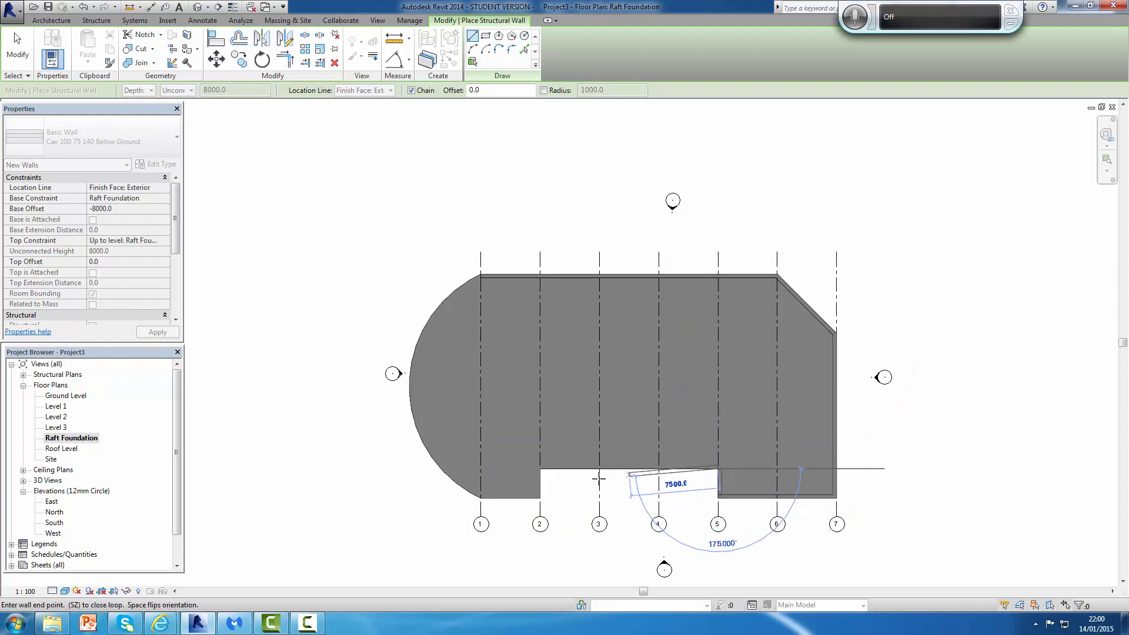
click(541, 471)
click(539, 498)
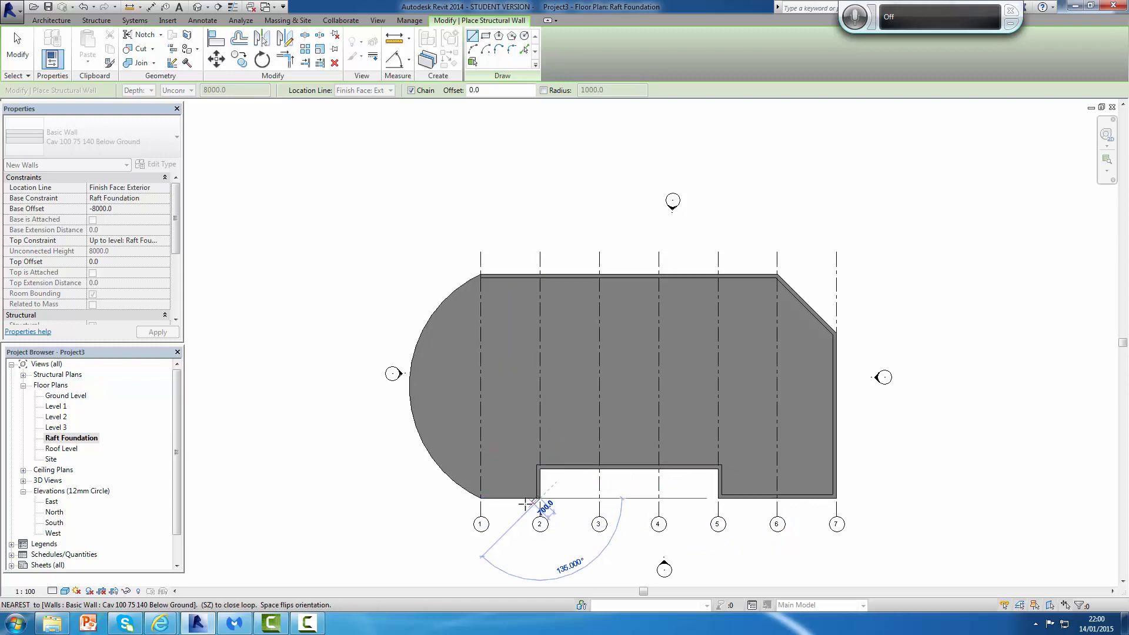
click(481, 498)
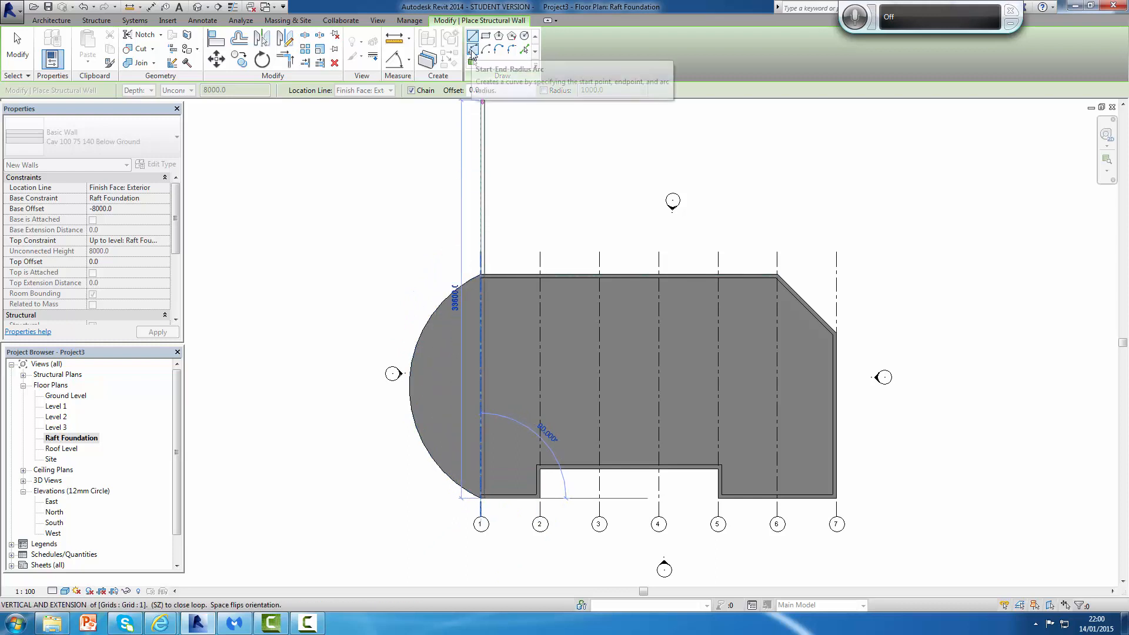
Step: Close the wall loop with a start-end-radius arc wall along the slab's semicircular edge, then exit the wall command
click(472, 51)
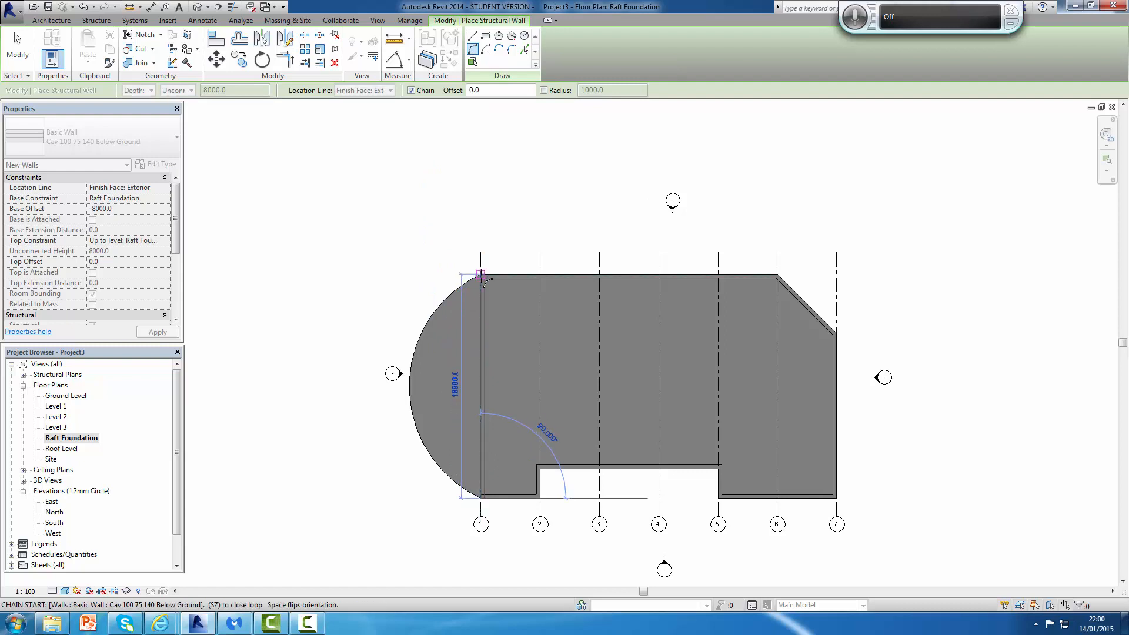
click(480, 276)
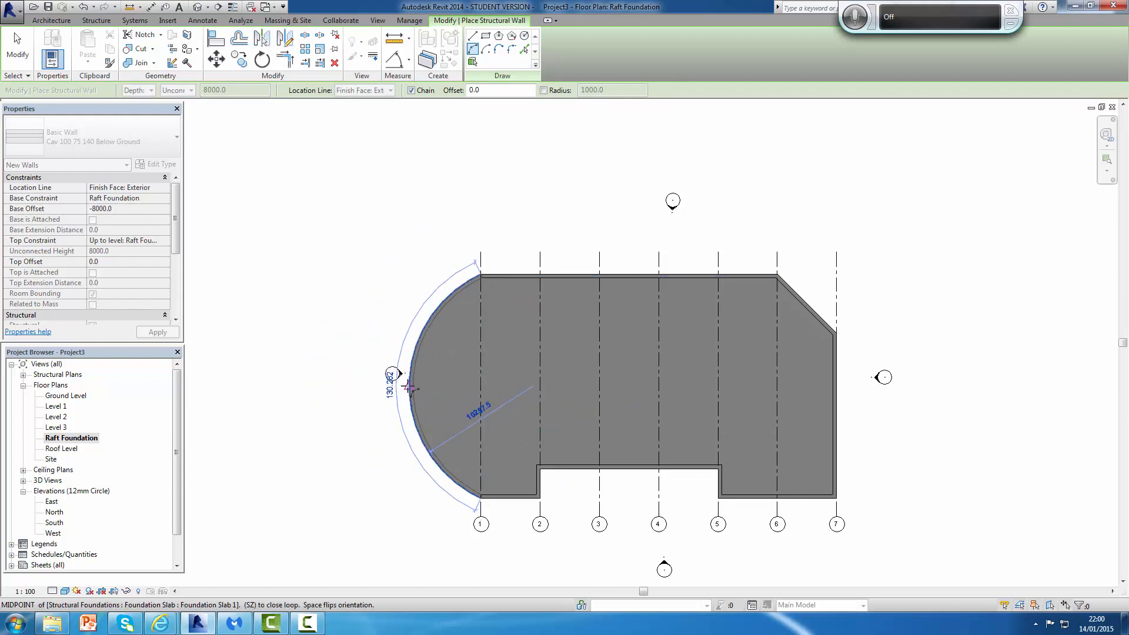
click(392, 379)
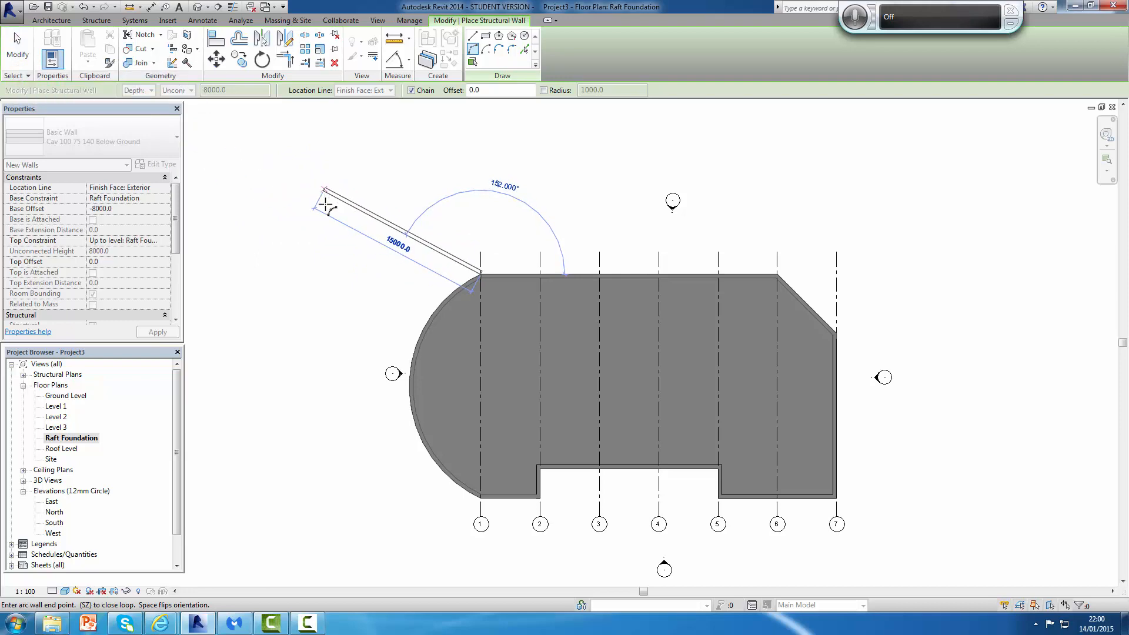
key(Escape)
key(Escape)
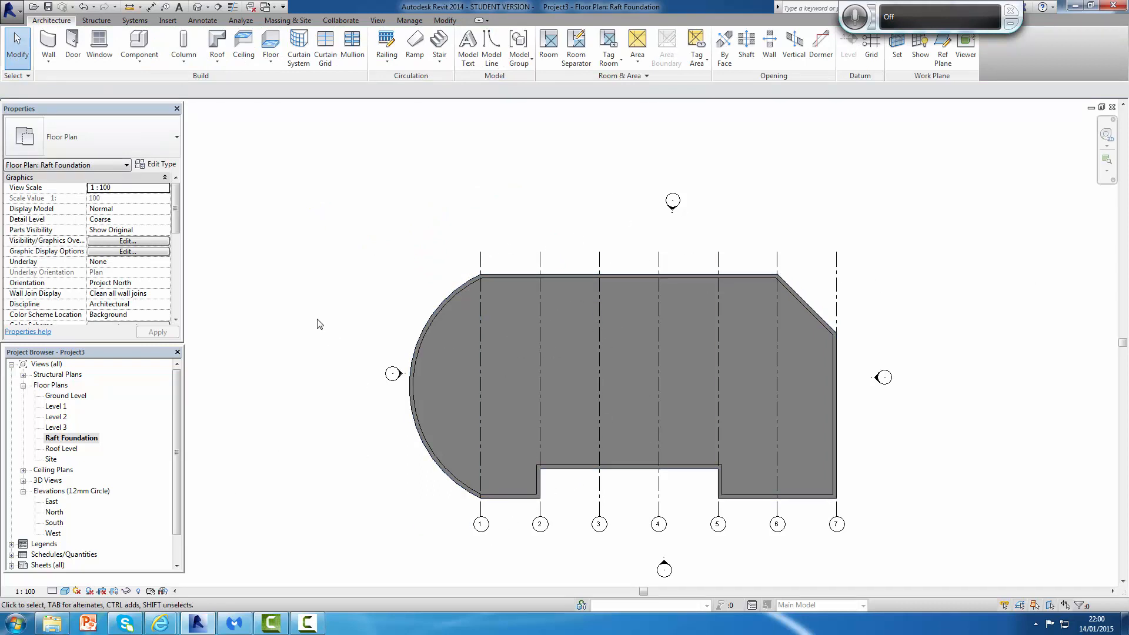
Step: Open the default 3D view and zoom to inspect the new below-ground walls
click(71, 438)
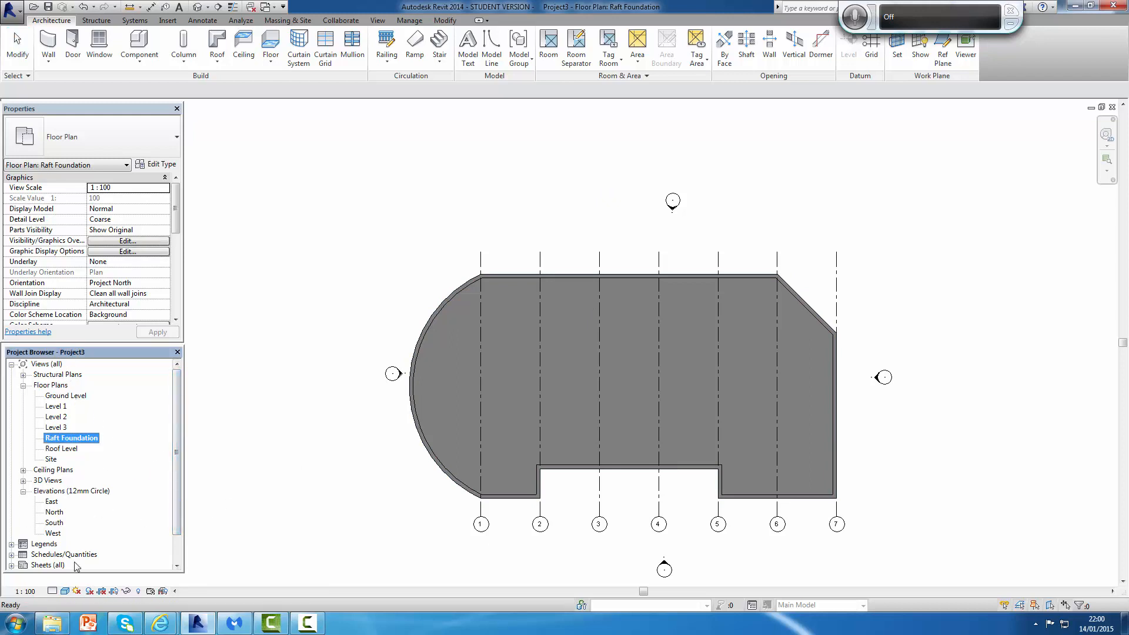
click(23, 481)
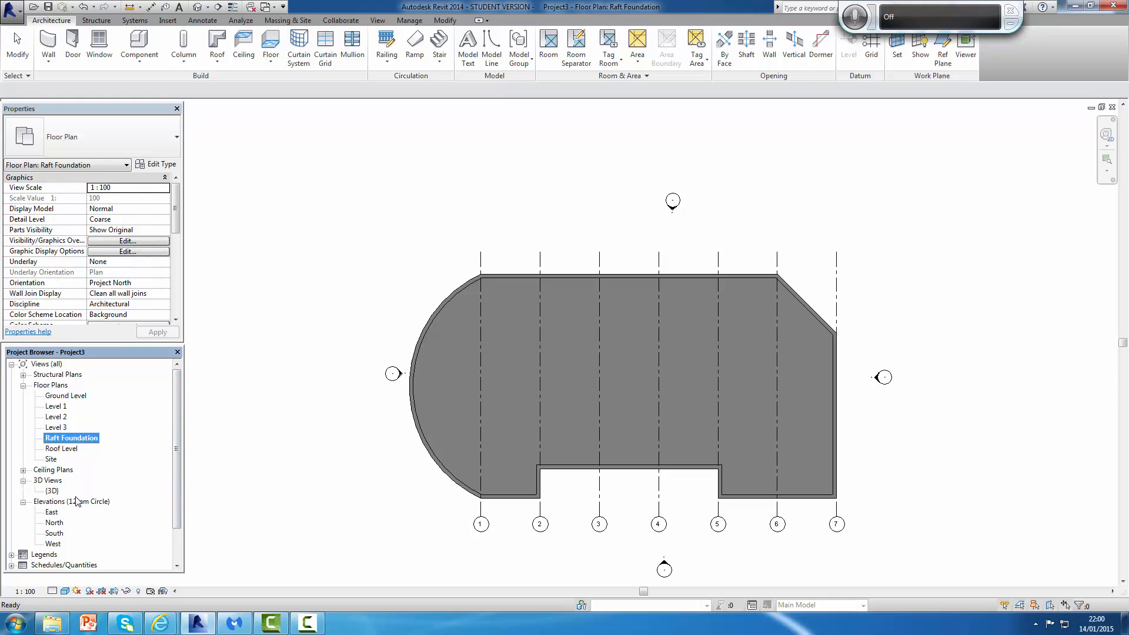
double_click(52, 491)
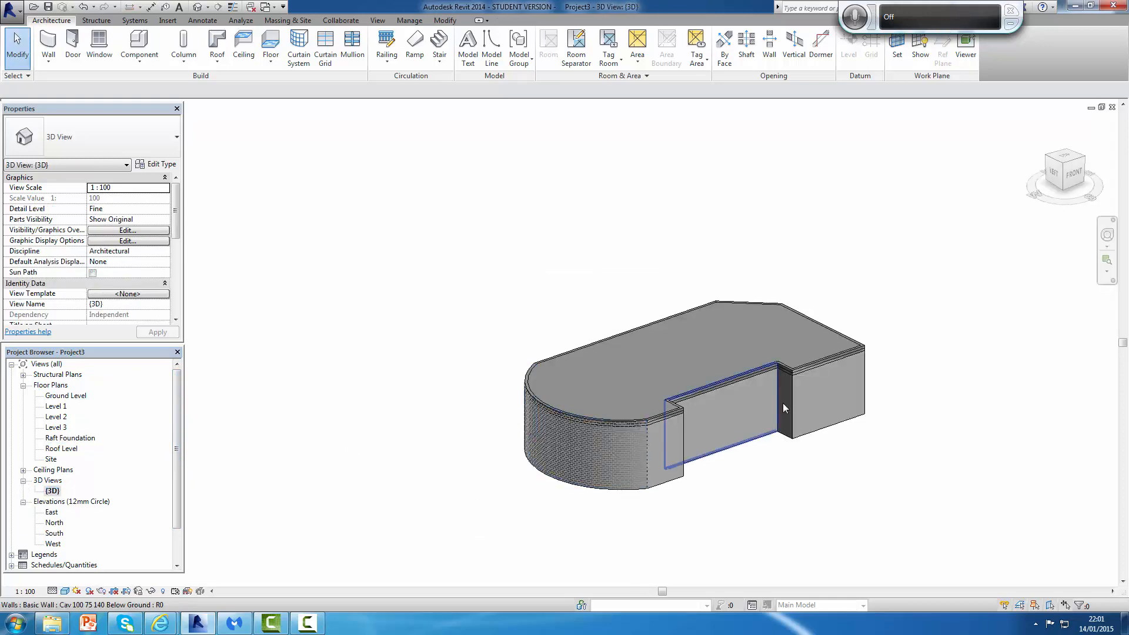
scroll(828, 396, up, 4)
scroll(820, 387, down, 1)
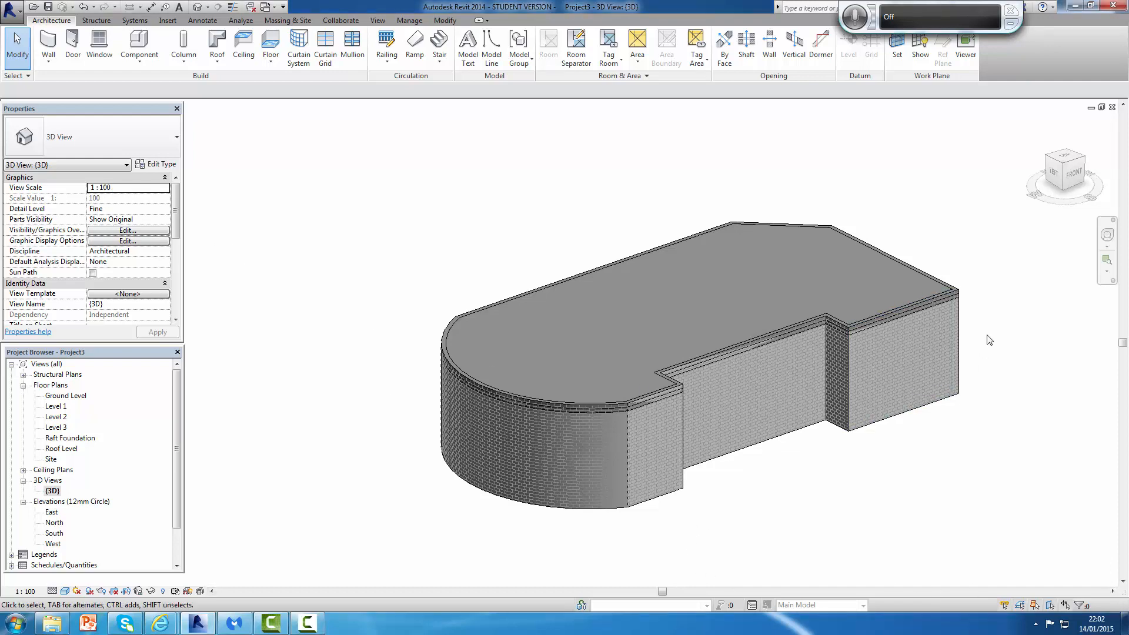
Step: Select all the walls and set their Base Offset to 0 and Top Constraint to Up to level: Ground Level
click(907, 369)
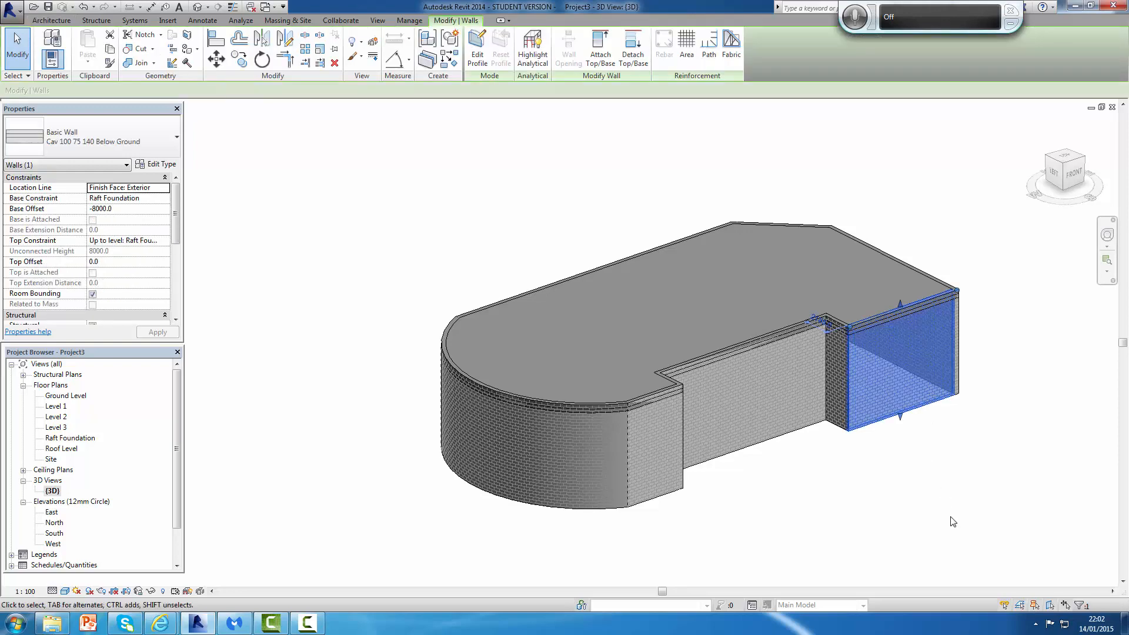
key(s)
key(a)
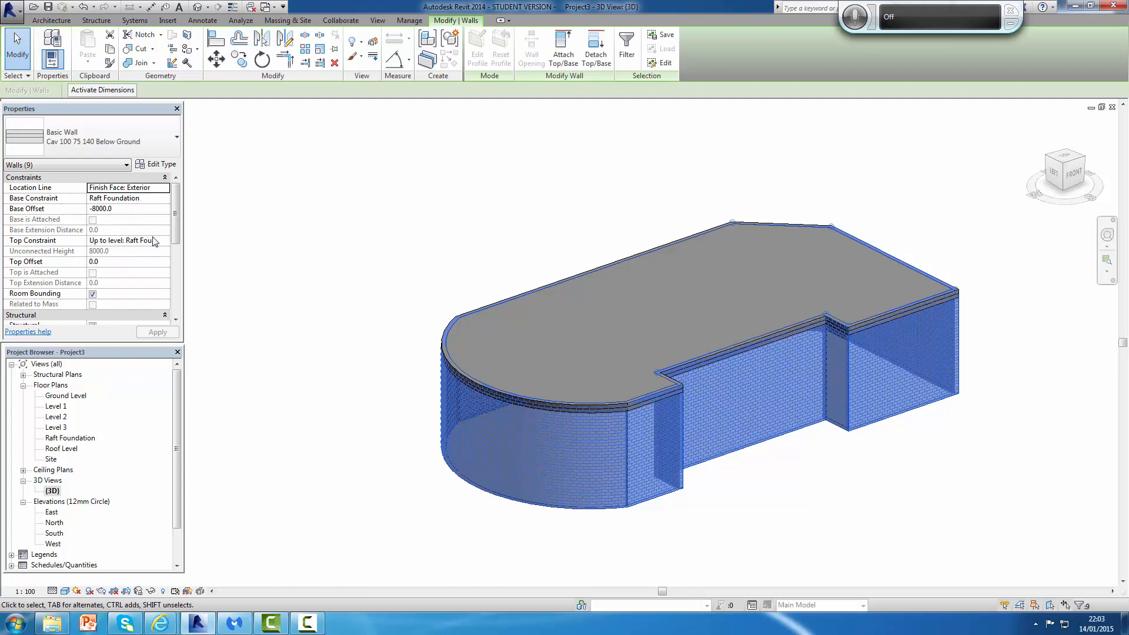
click(127, 209)
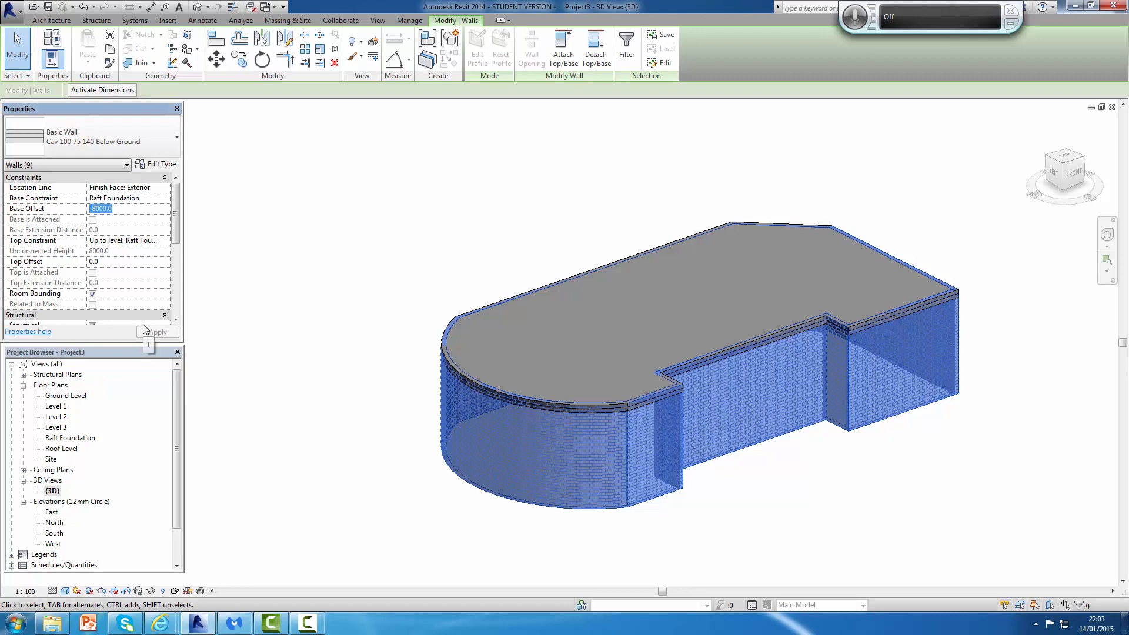
text(0)
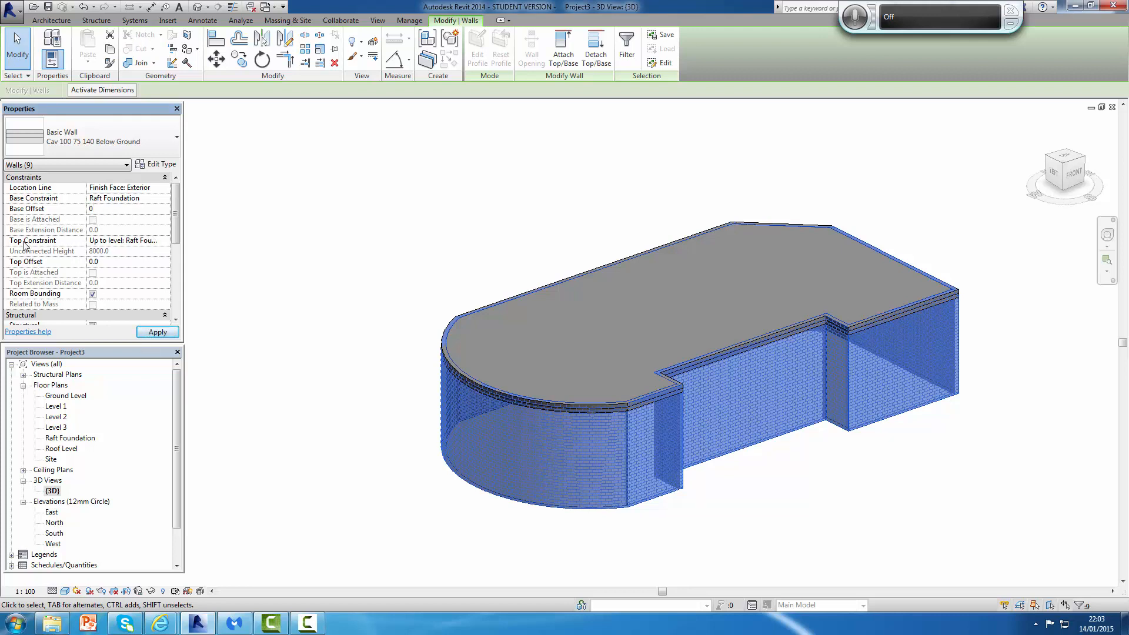
click(164, 240)
click(165, 240)
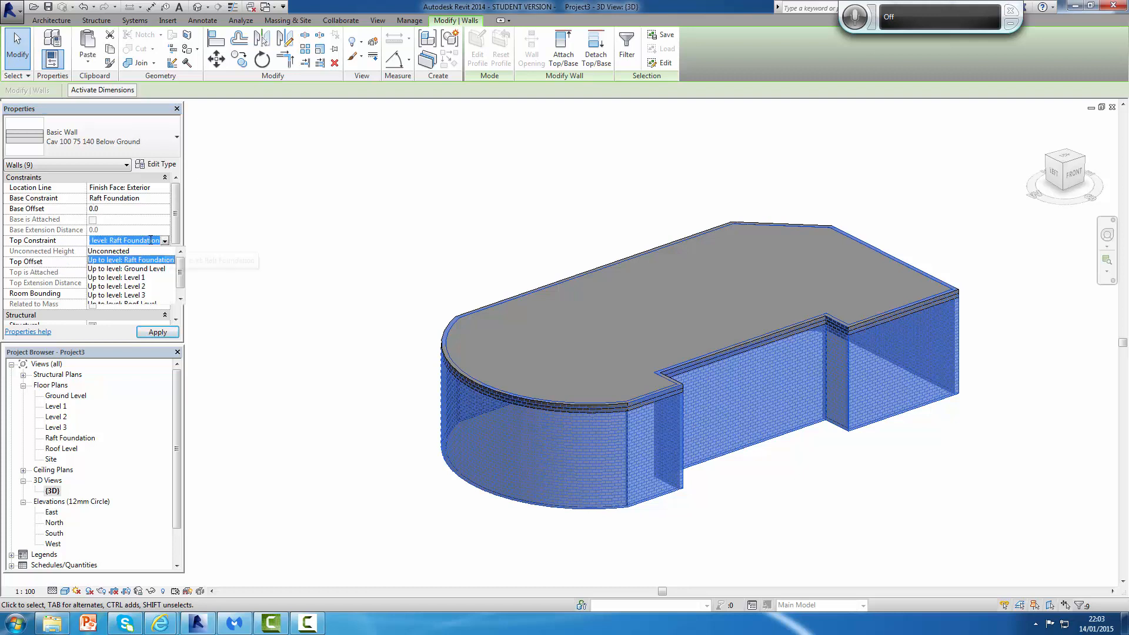
click(133, 269)
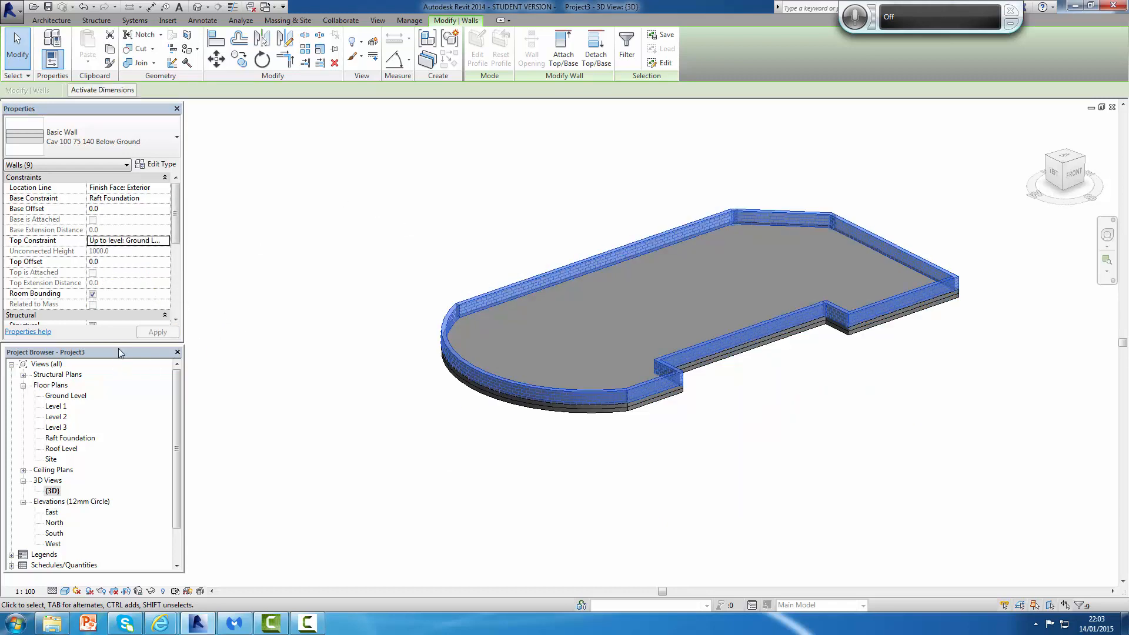
click(425, 442)
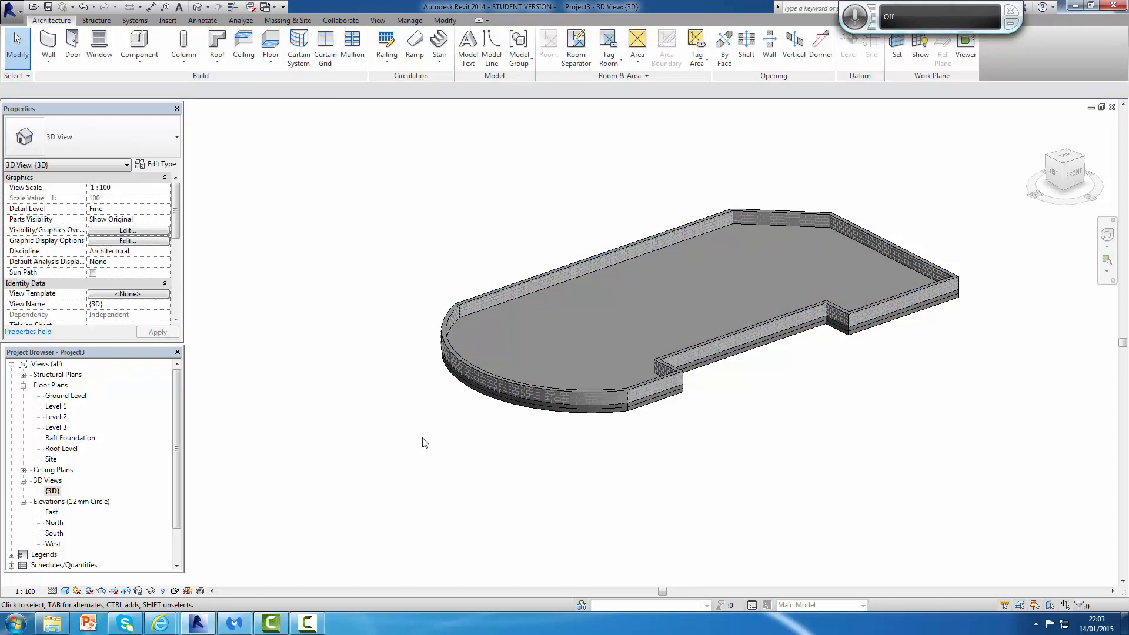
Step: Orbit and zoom the 3D view to examine the walls sitting on the foundation slab
scroll(808, 399, down, 1)
scroll(803, 388, up, 4)
scroll(787, 383, down, 2)
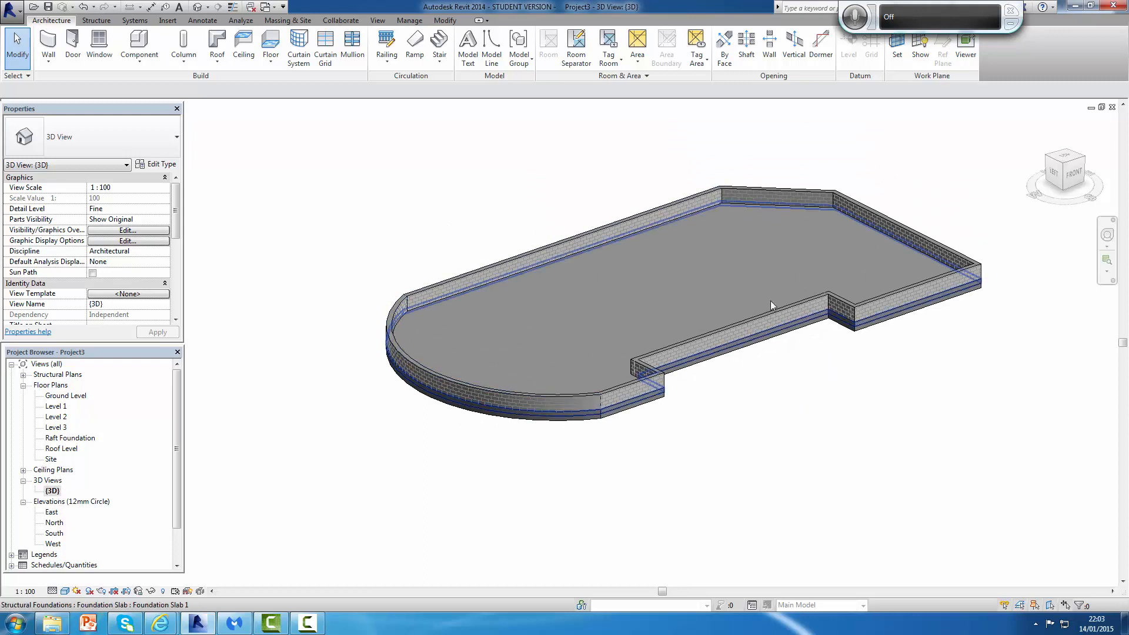
shift+middle_drag(702, 425, 696, 467)
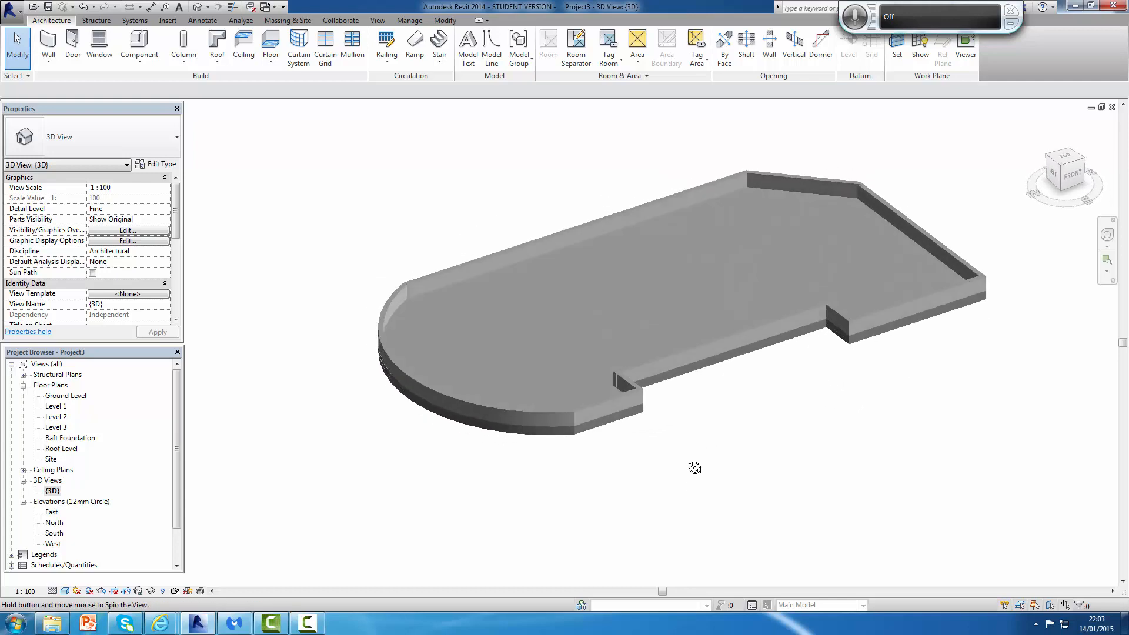
scroll(678, 380, up, 2)
shift+middle_drag(708, 371, 796, 343)
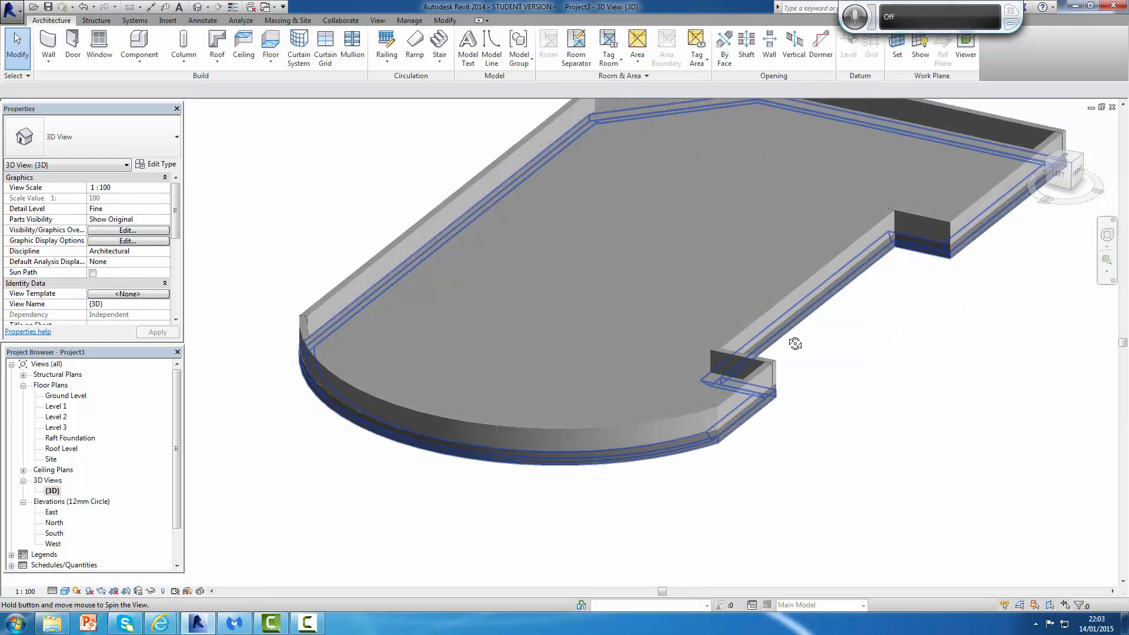
scroll(517, 406, up, 2)
scroll(535, 458, down, 3)
shift+middle_drag(550, 463, 479, 490)
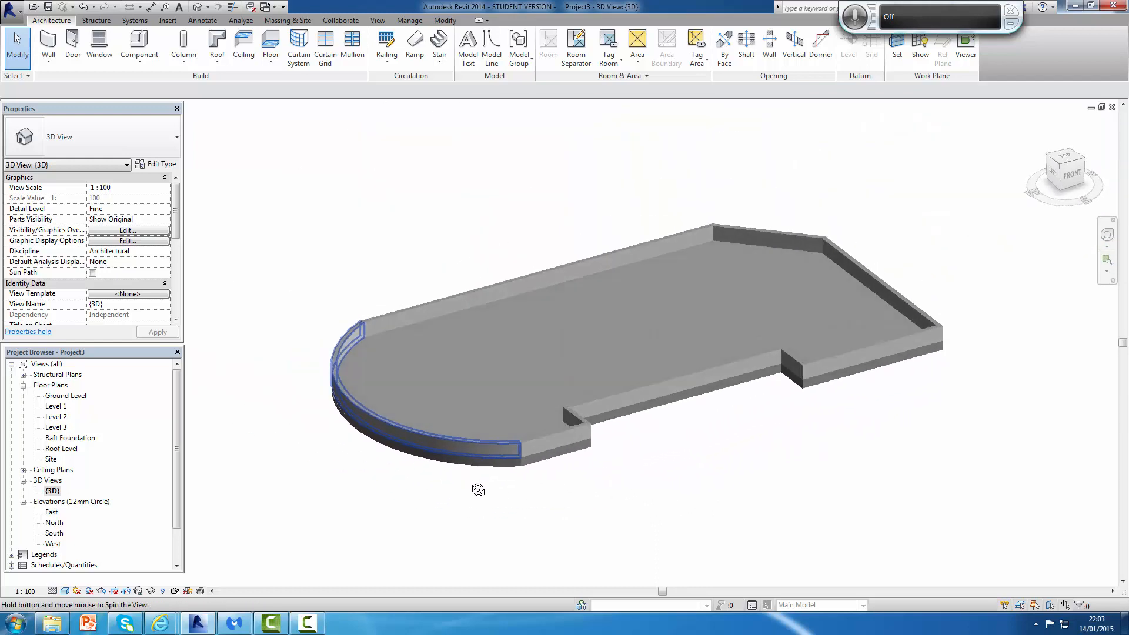
scroll(671, 415, up, 4)
scroll(709, 421, down, 4)
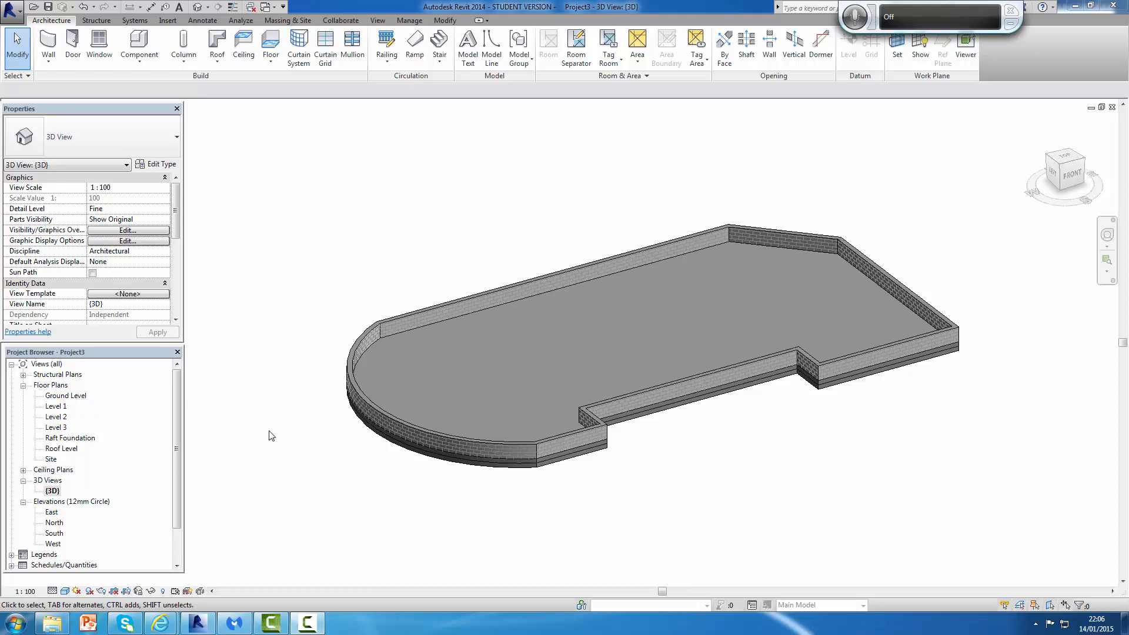
Step: Open the Ground Level plan and set its View Range view depth level to Unlimited
double_click(66, 395)
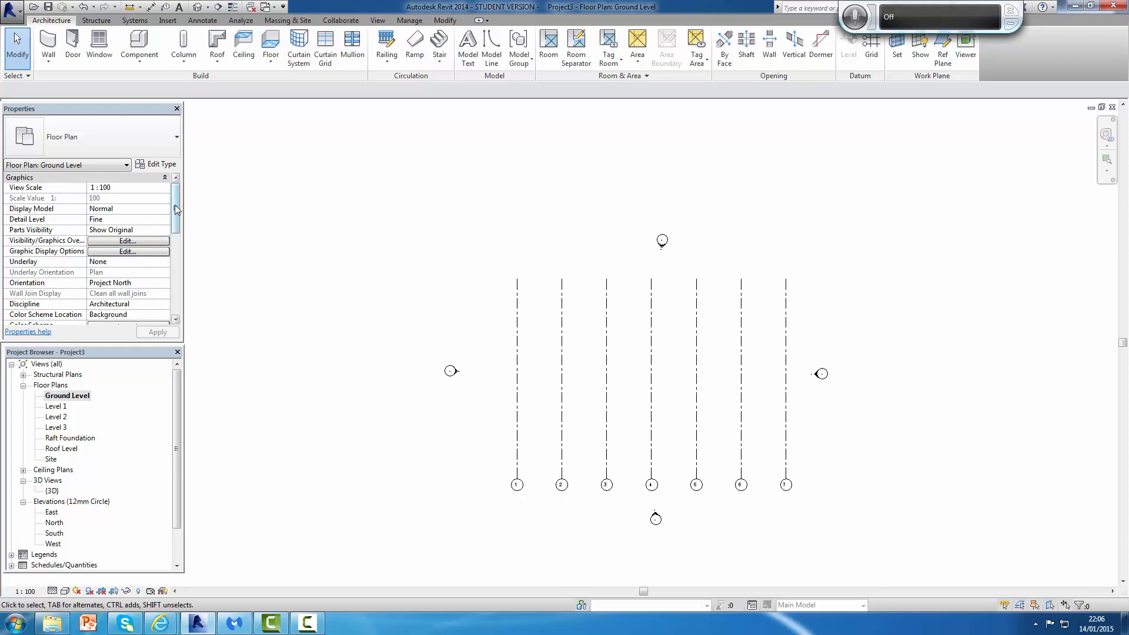
drag(176, 210, 173, 281)
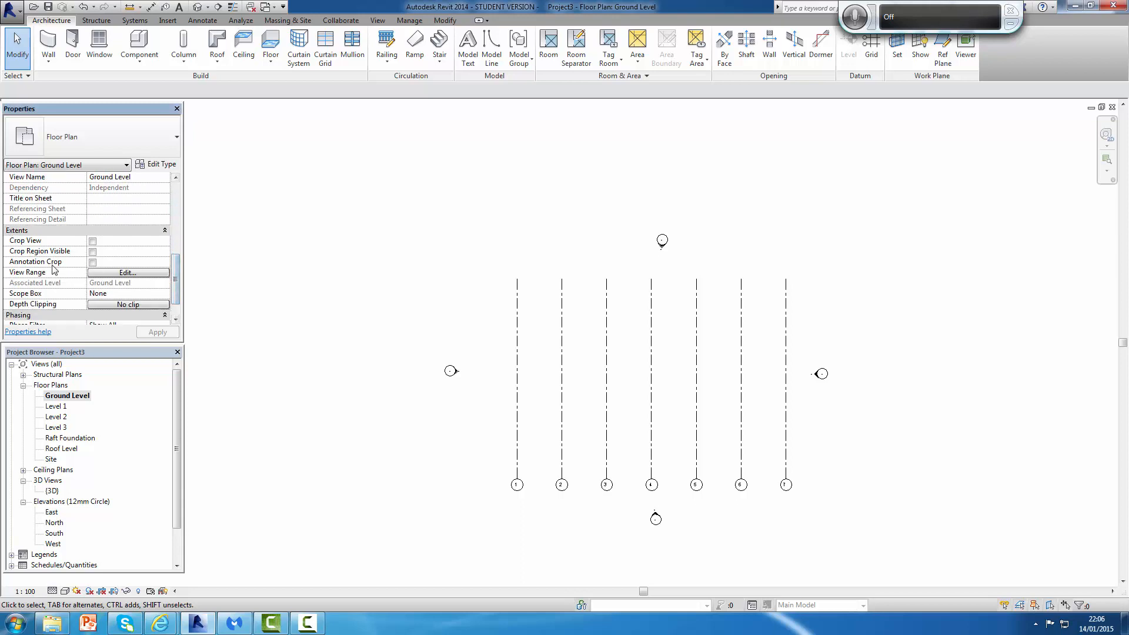
click(128, 275)
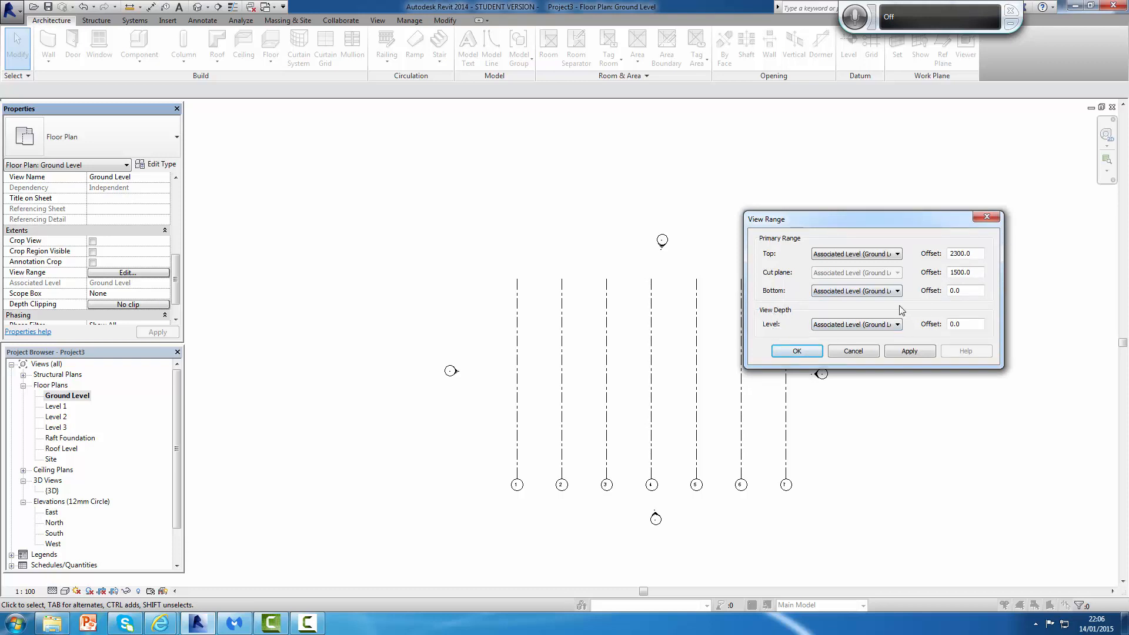
click(898, 325)
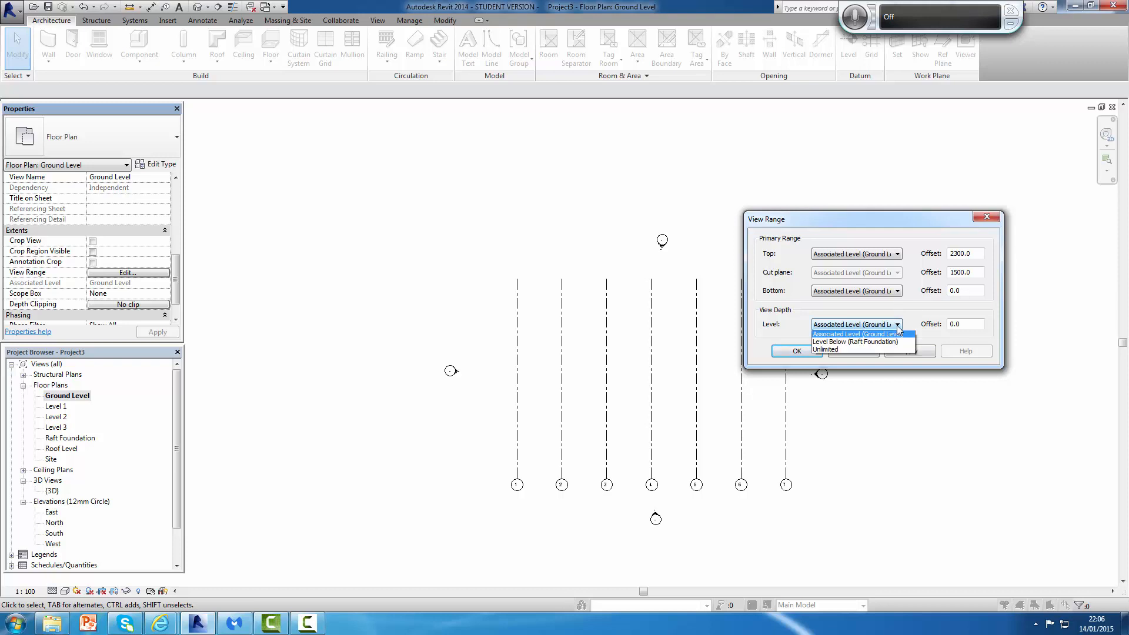
click(834, 351)
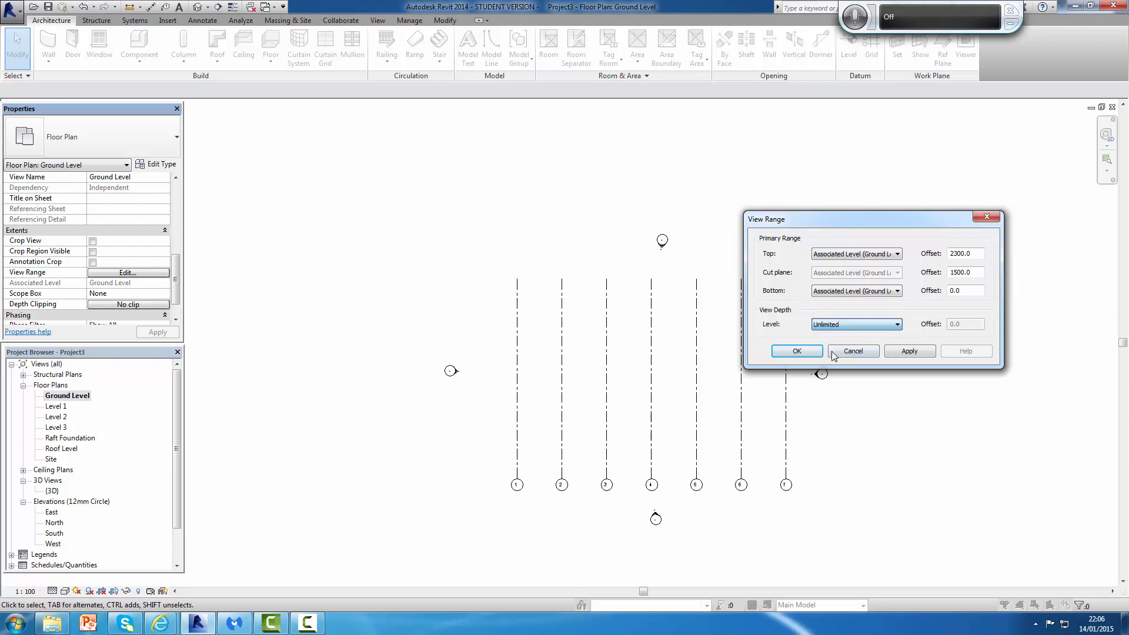
click(910, 352)
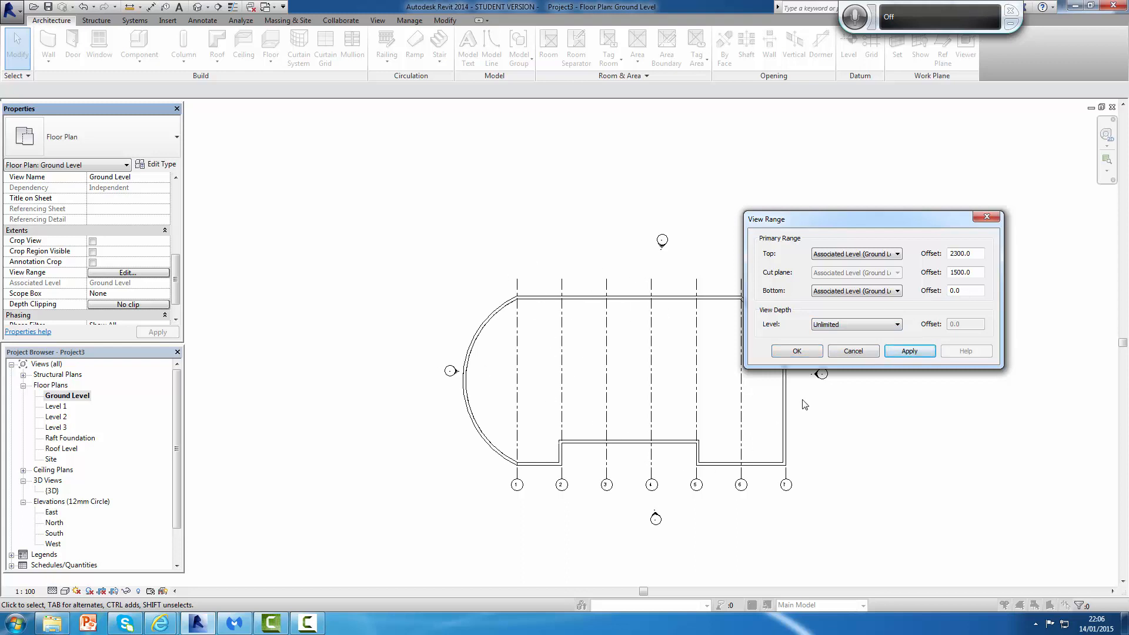
click(797, 351)
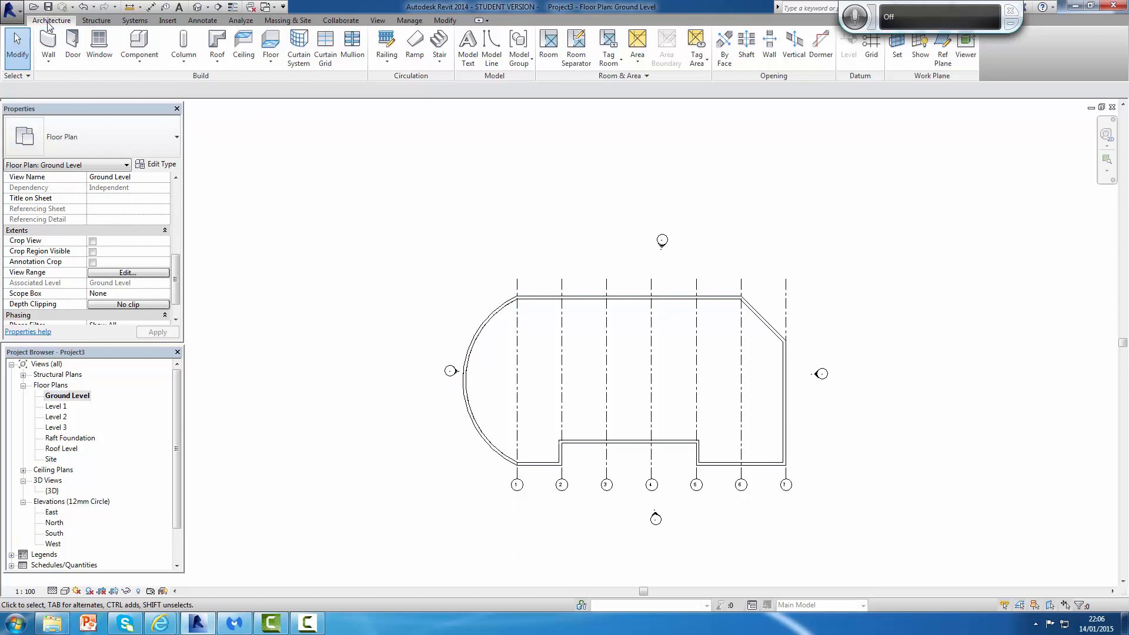
Step: Create a Ground Bearing Conc - Ins Over floor on Ground Level by picking the wall chain, declining wall attachment but joining geometry
click(271, 47)
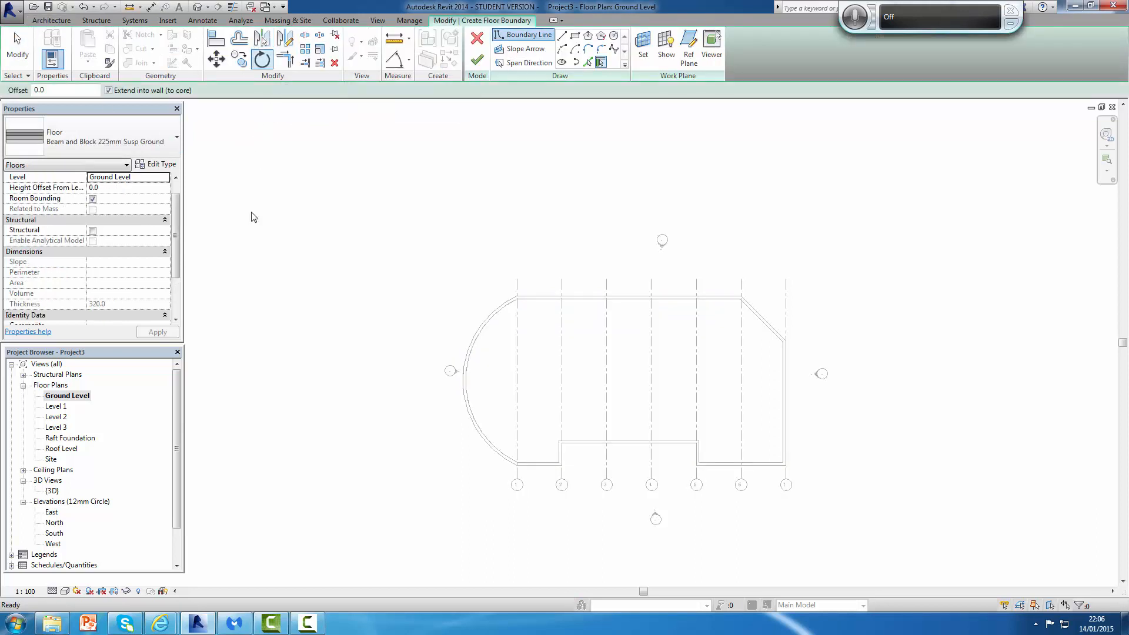
click(118, 127)
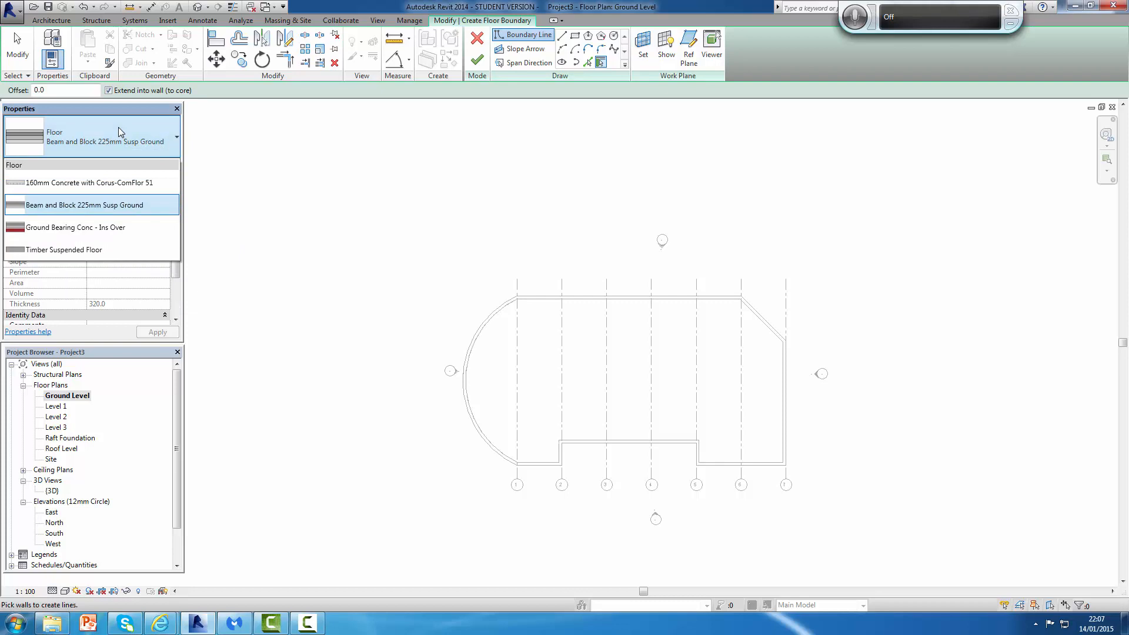
click(75, 230)
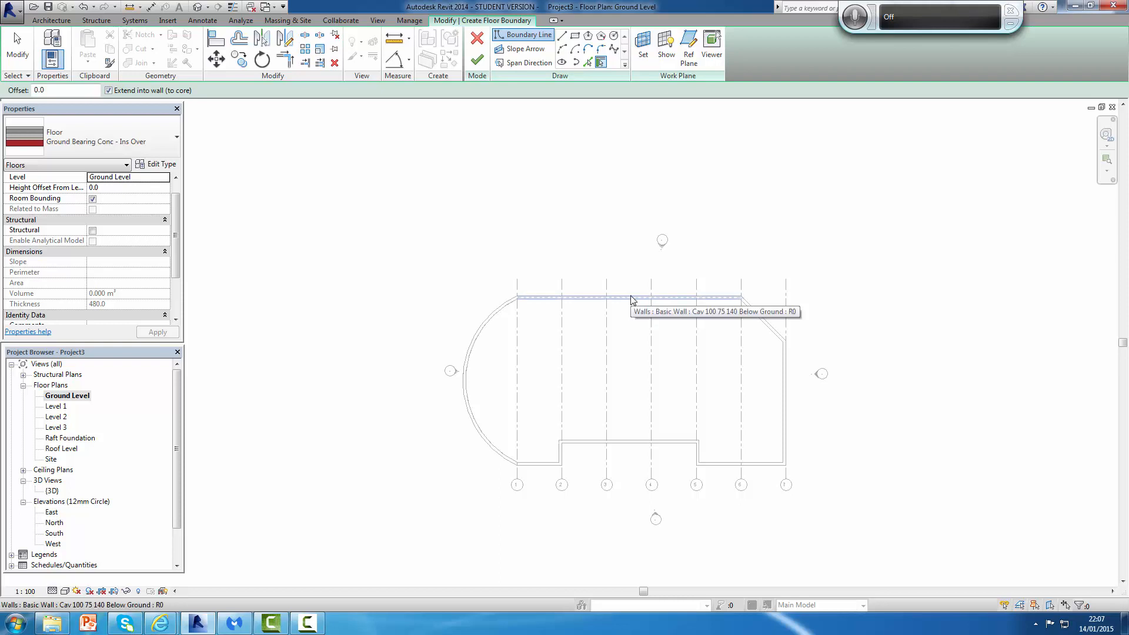
key(Tab)
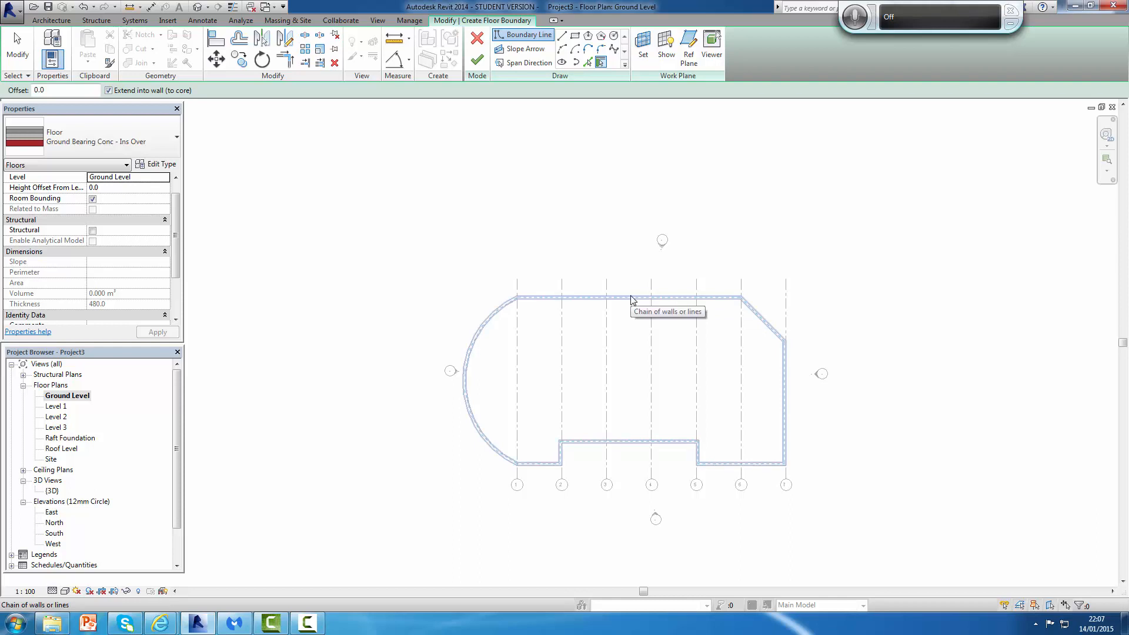
click(632, 299)
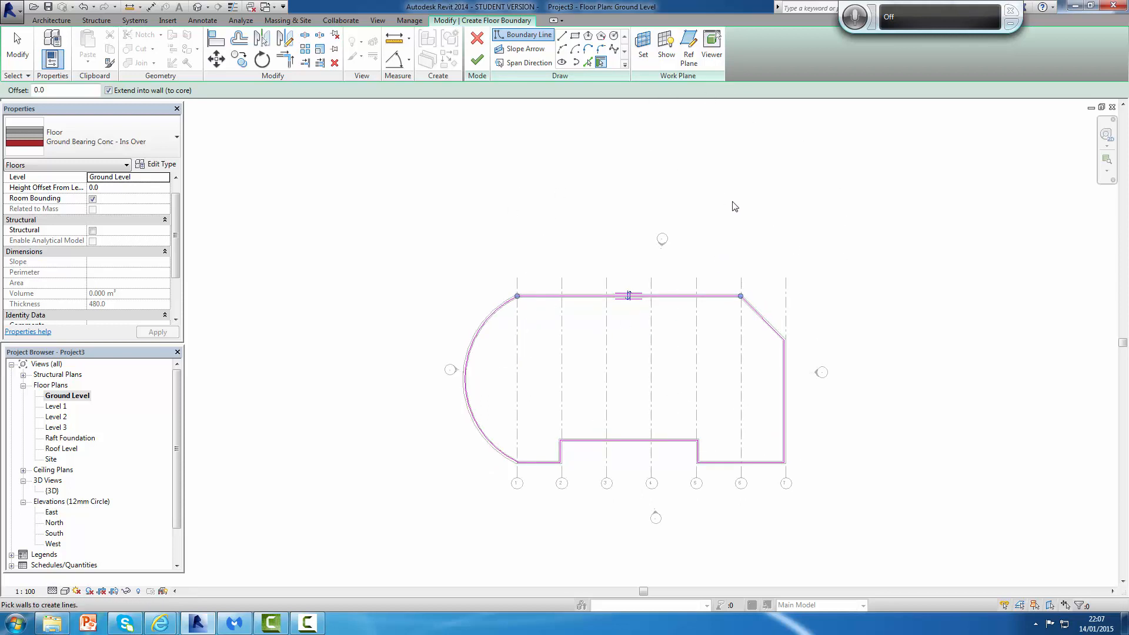
click(477, 60)
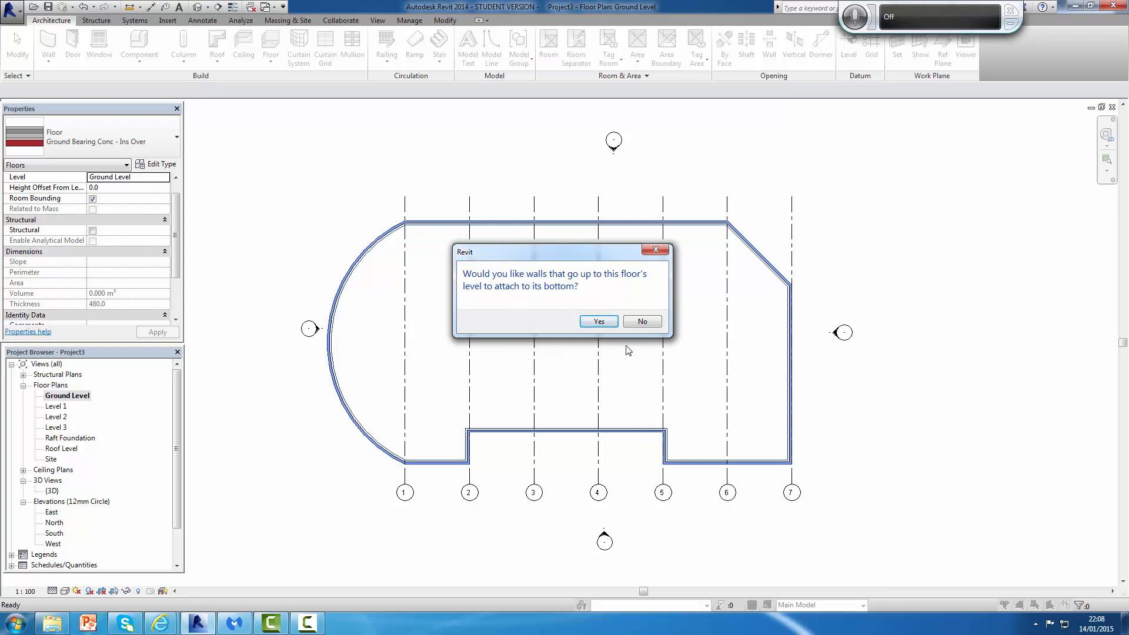
click(644, 323)
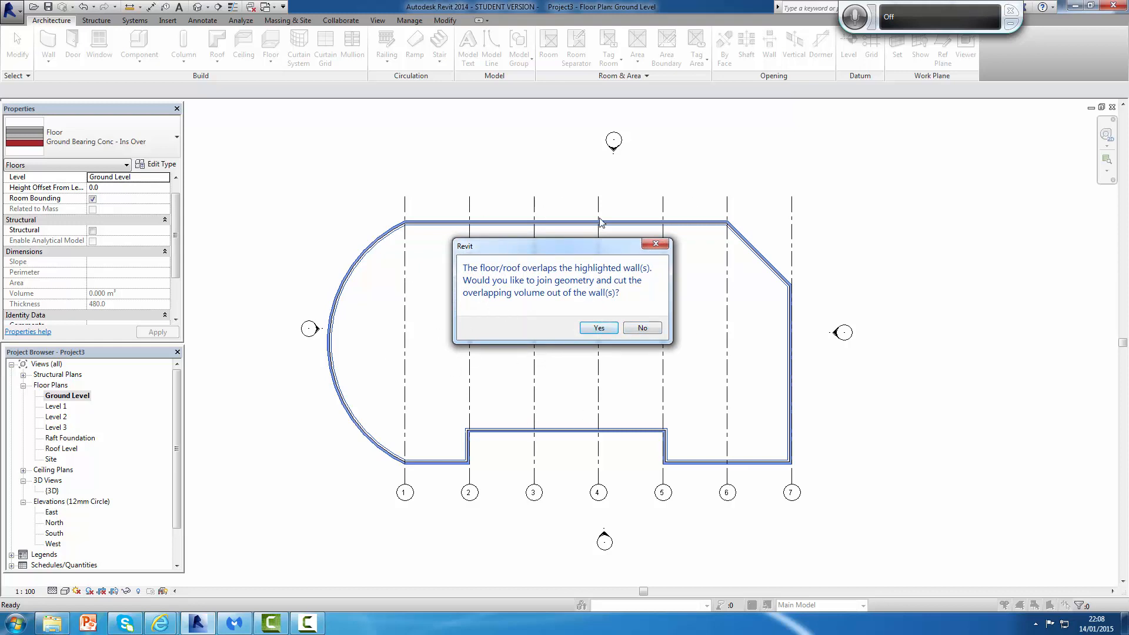
click(596, 331)
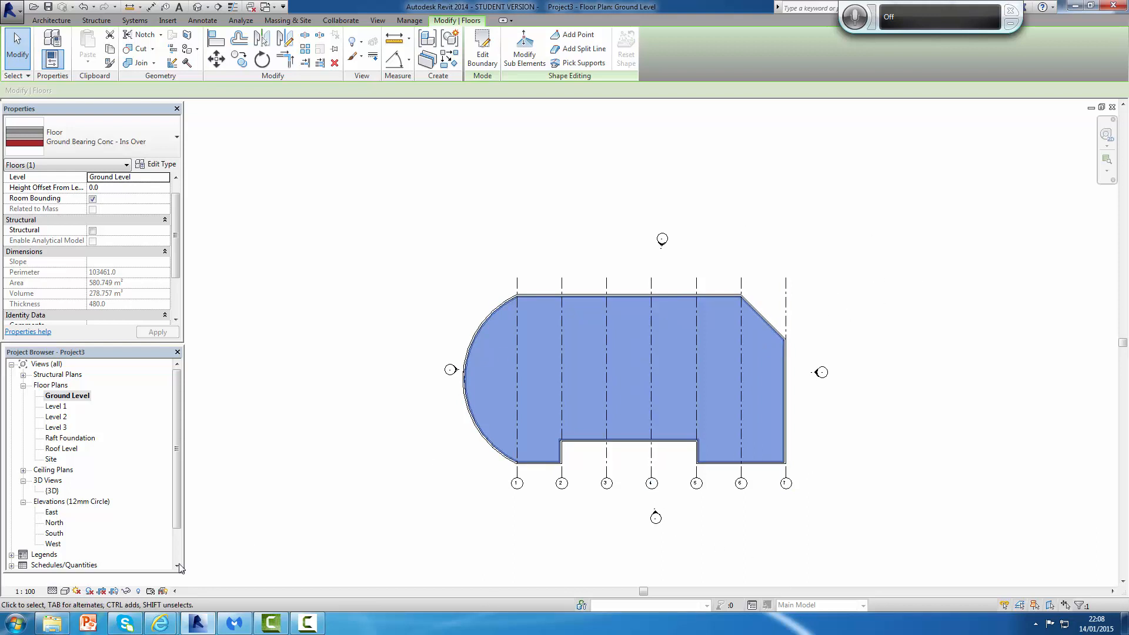
Step: In the 3D view, copy the ground floor and paste it aligned to Level 1
double_click(52, 492)
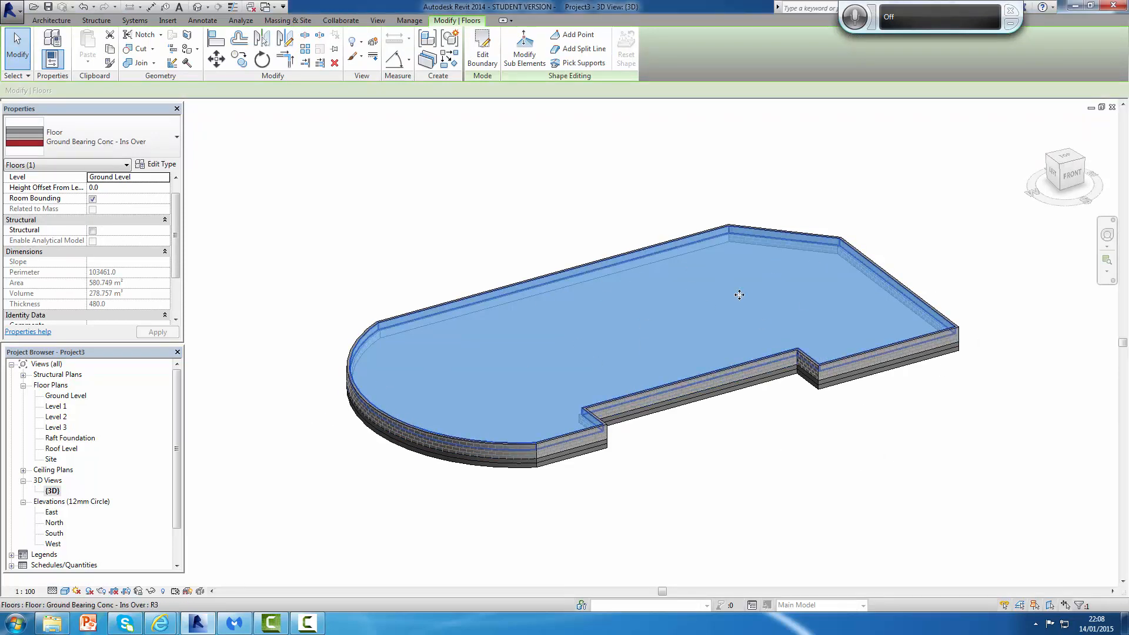
scroll(900, 334, down, 1)
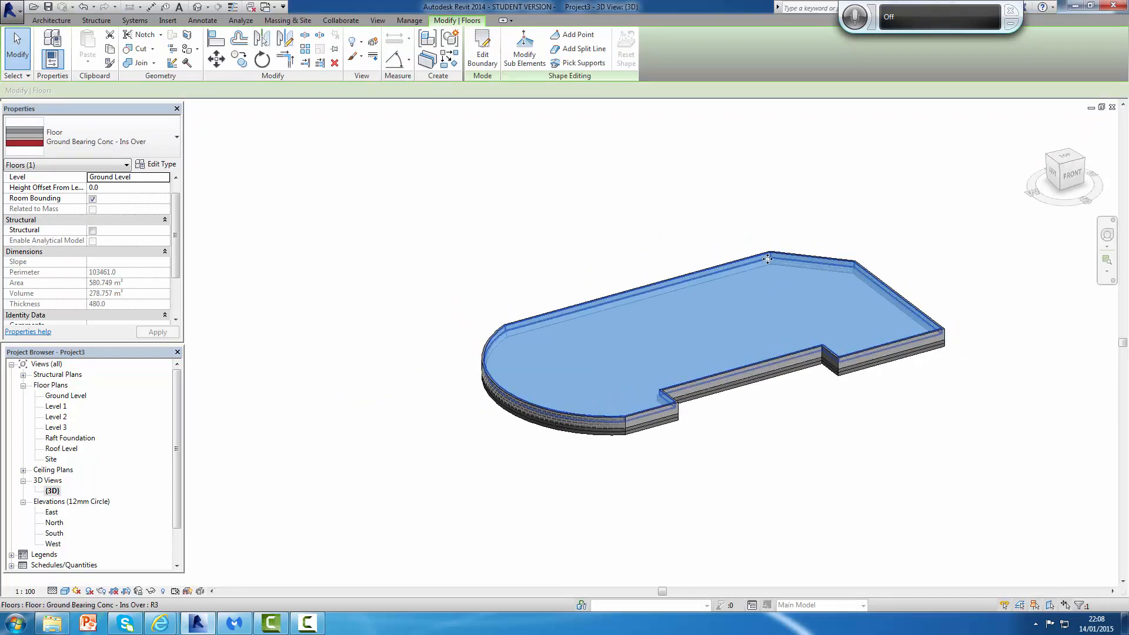
scroll(829, 288, up, 1)
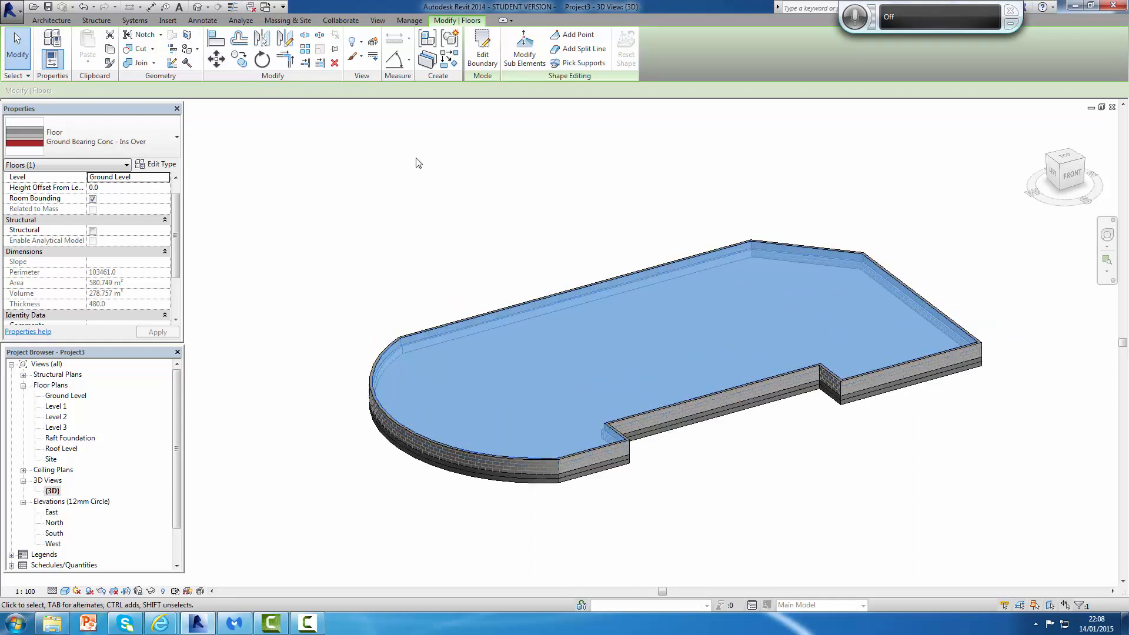
click(111, 50)
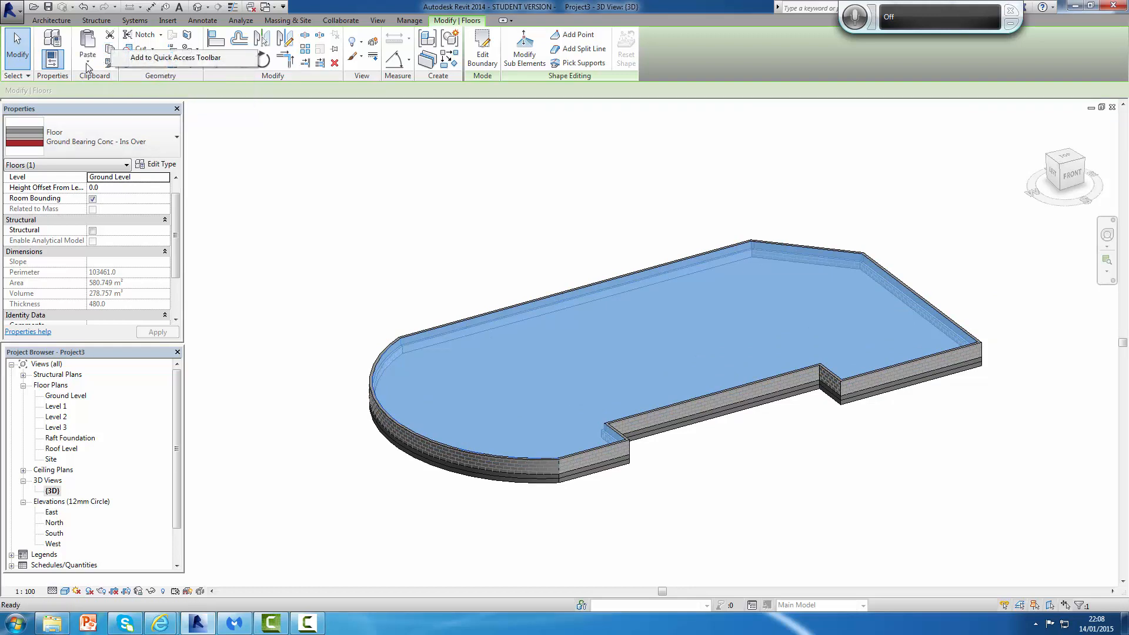
click(89, 61)
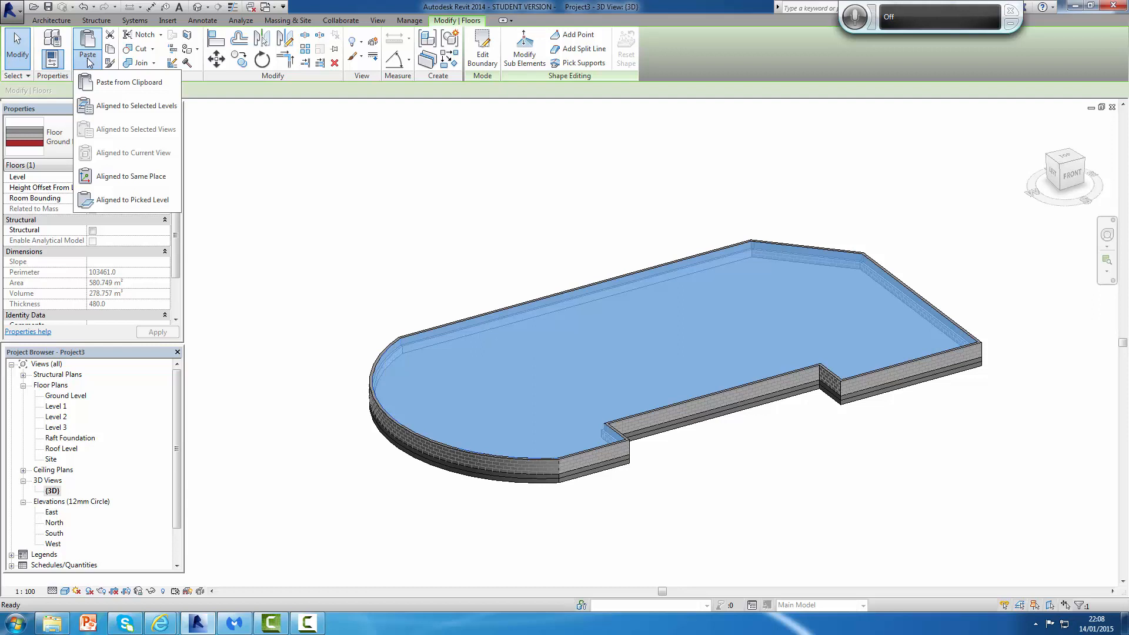
click(117, 106)
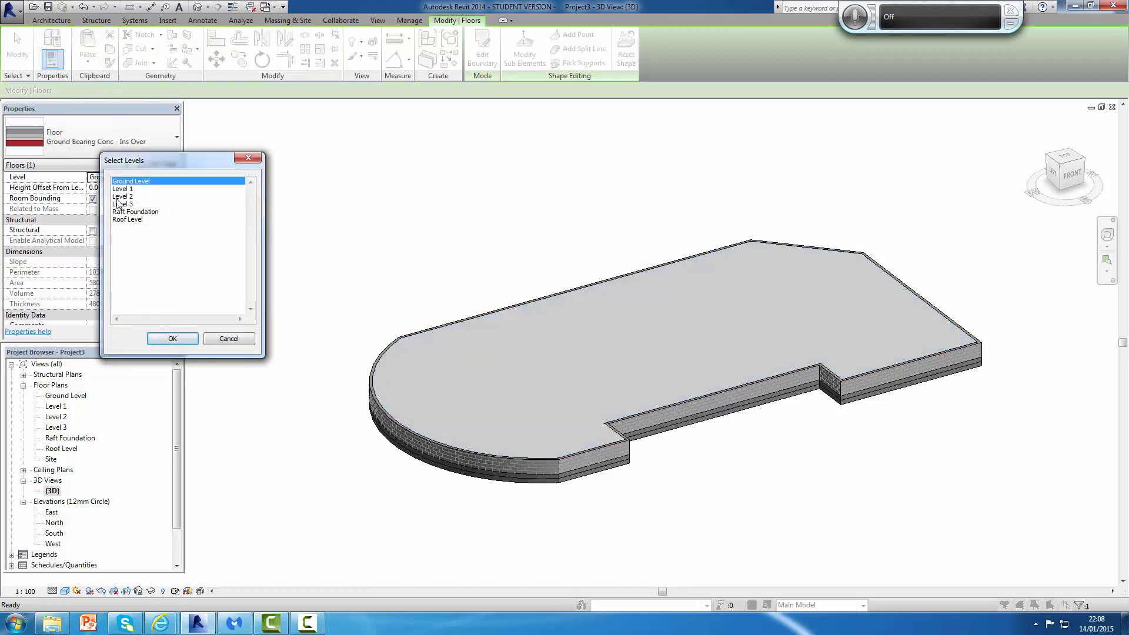
click(124, 190)
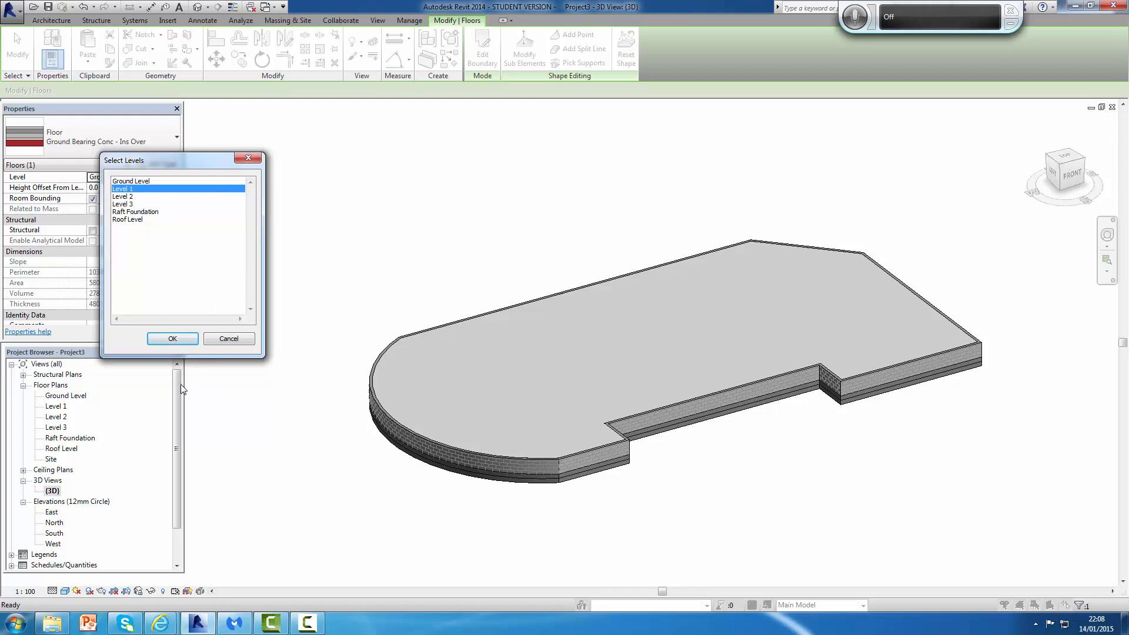
click(179, 337)
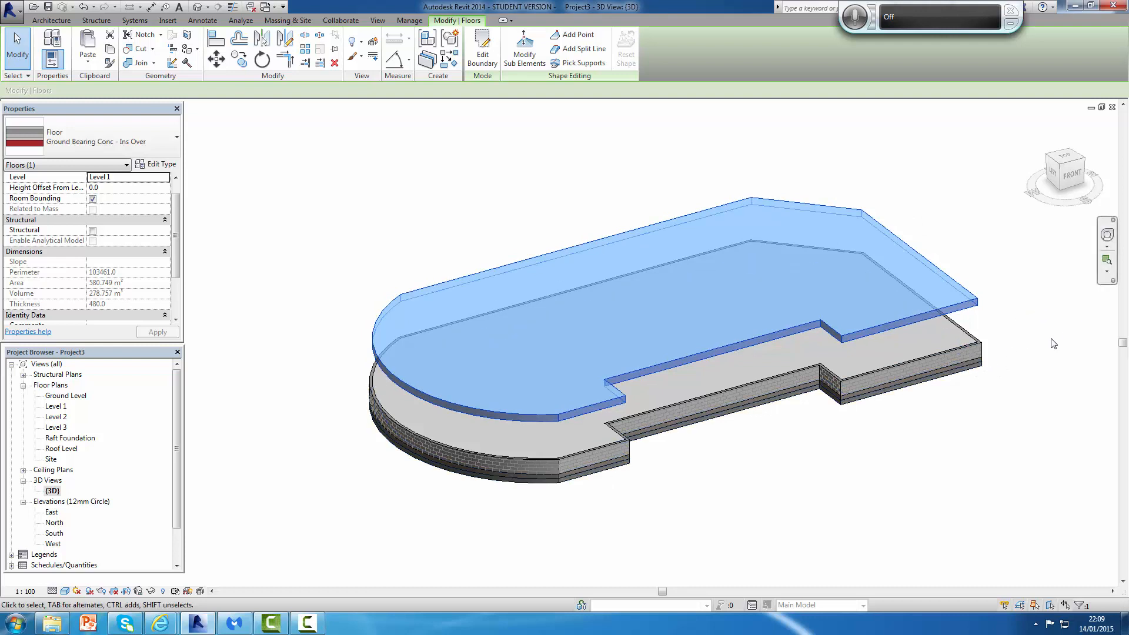
Step: Change the pasted Level 1 floor's type to 160mm Concrete with Corus-ComFlor 51
click(170, 137)
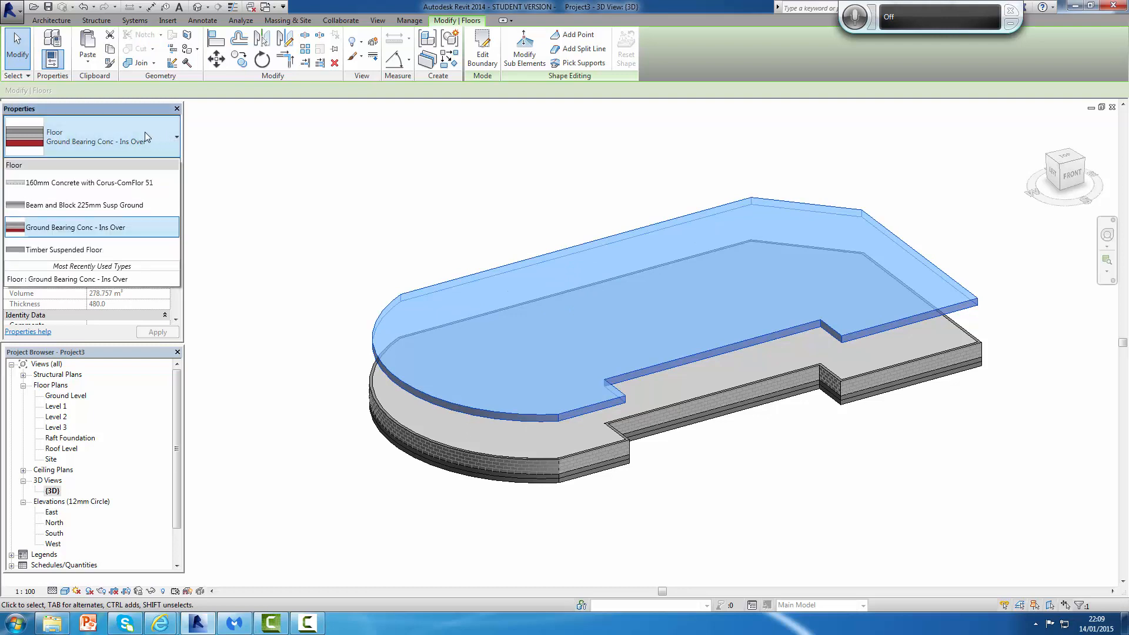
click(73, 183)
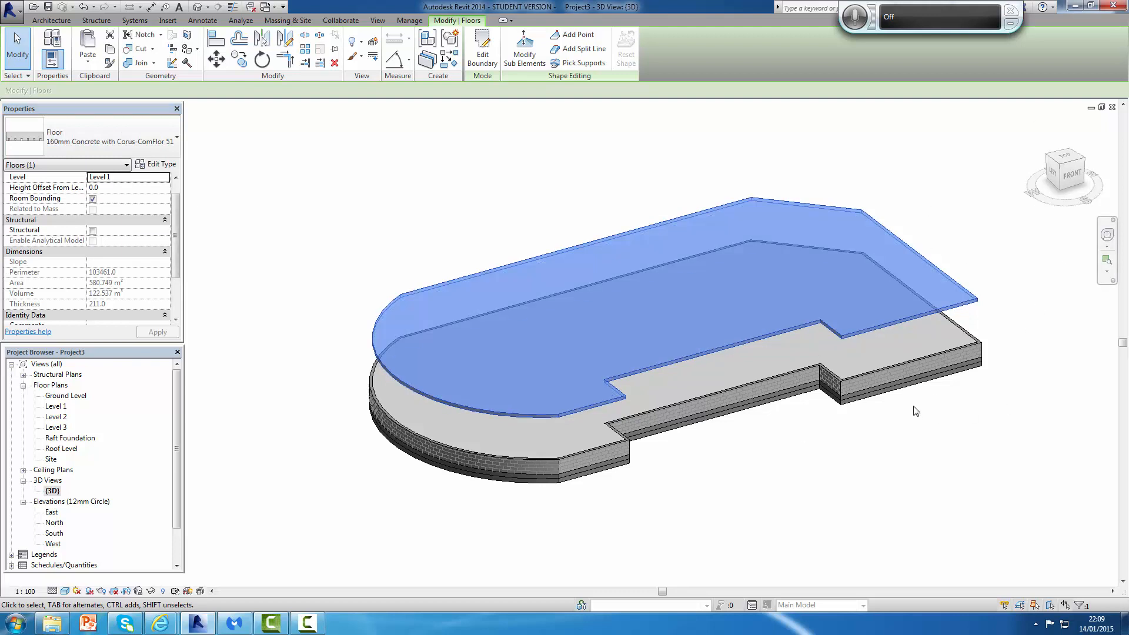
scroll(917, 400, down, 2)
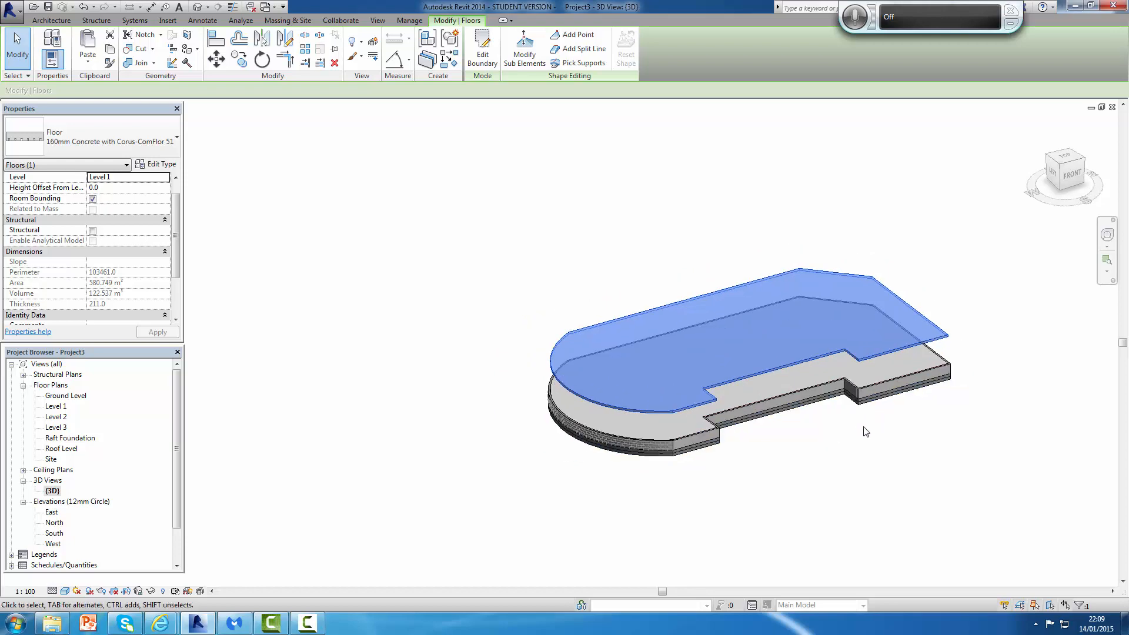
click(470, 215)
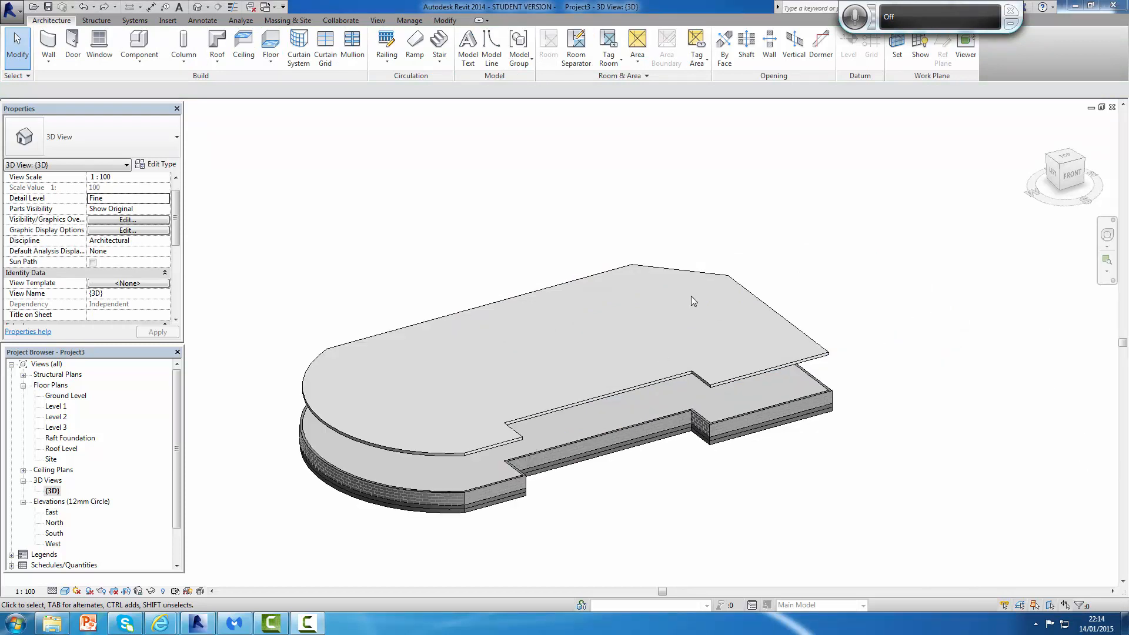
Step: Edit the Level 1 floor boundary, moving the recessed edge outward about 2150 mm past the main edge, and finish
scroll(830, 294, up, 3)
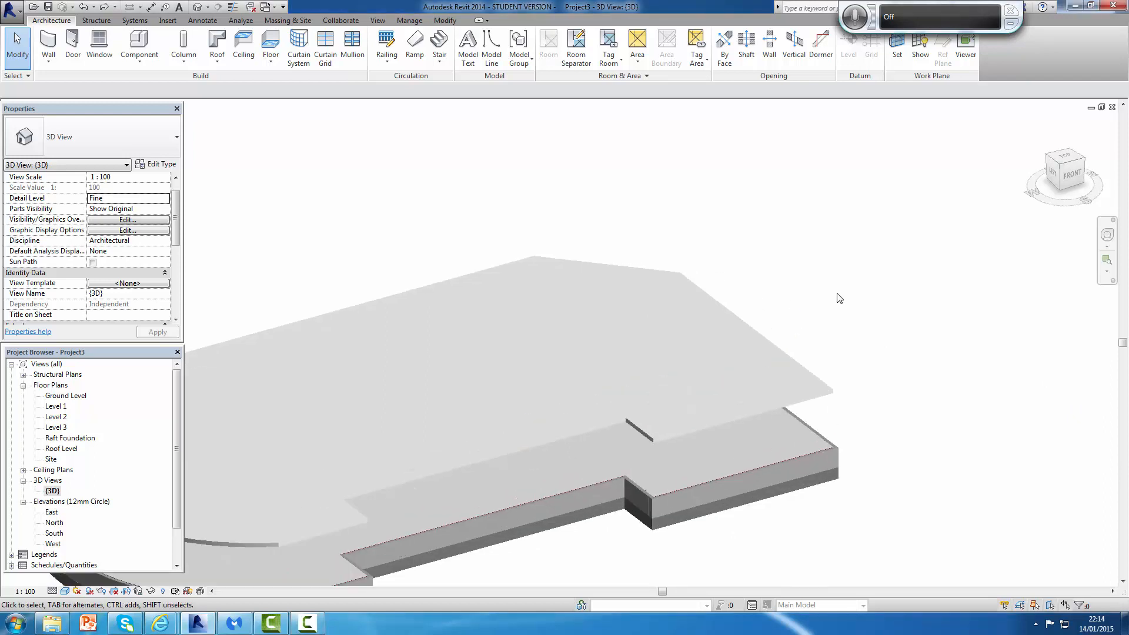
scroll(835, 353, down, 5)
scroll(798, 391, up, 2)
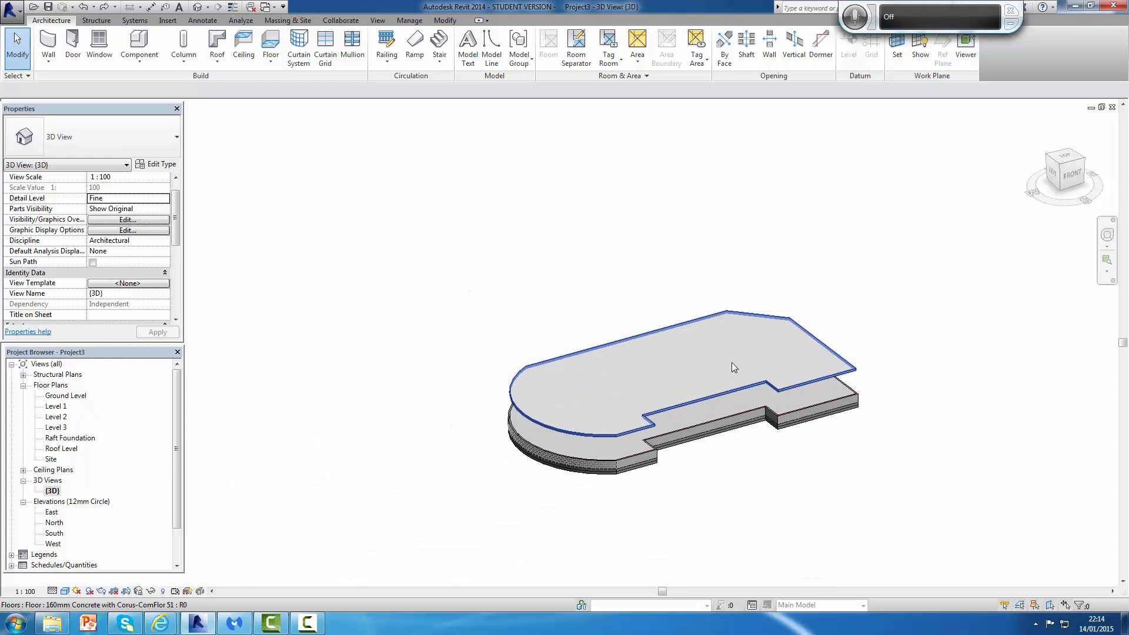
click(781, 367)
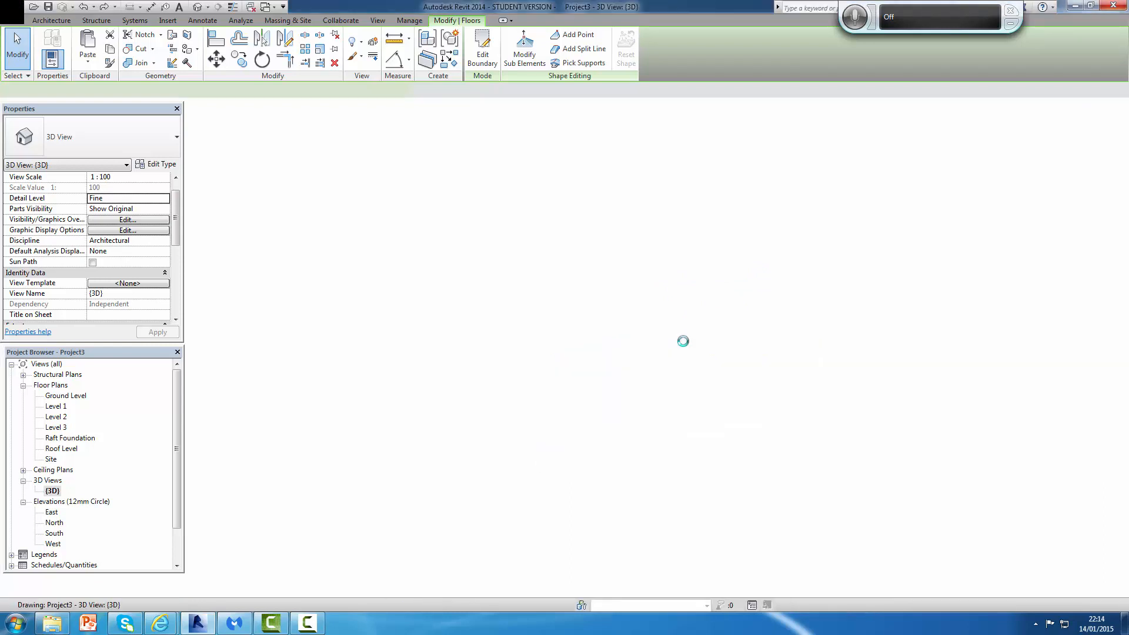
key(Escape)
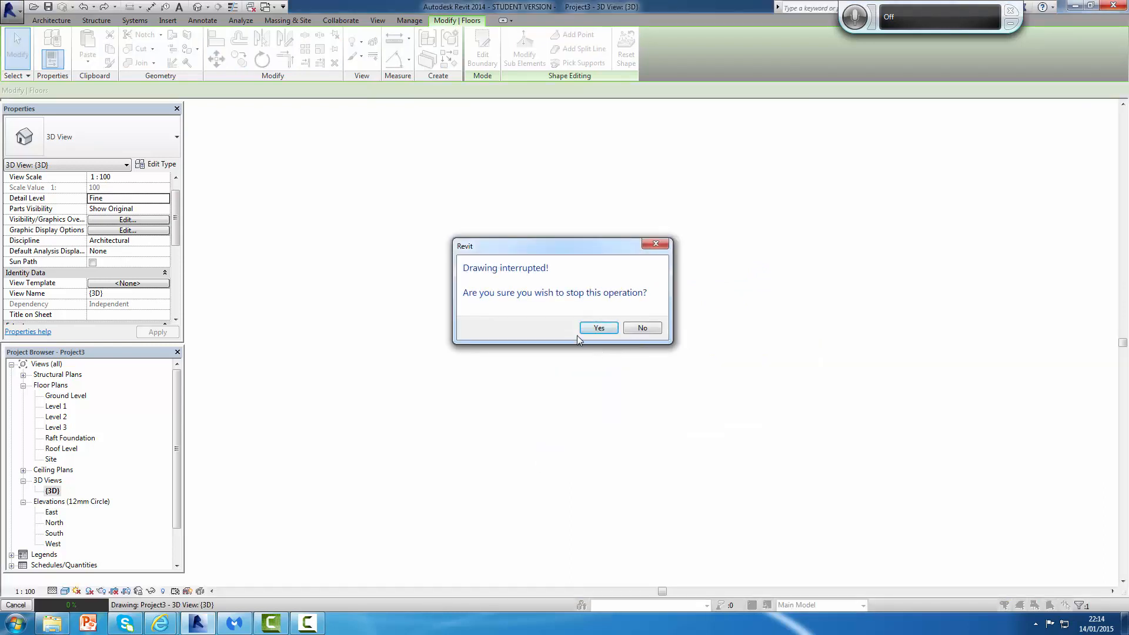
click(642, 328)
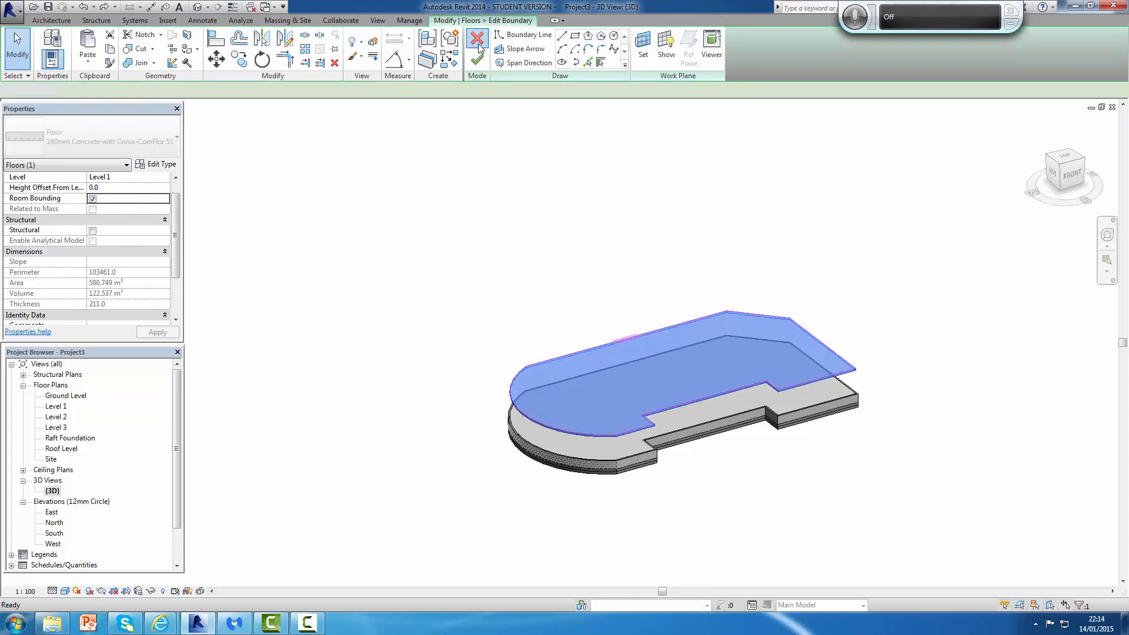
click(481, 48)
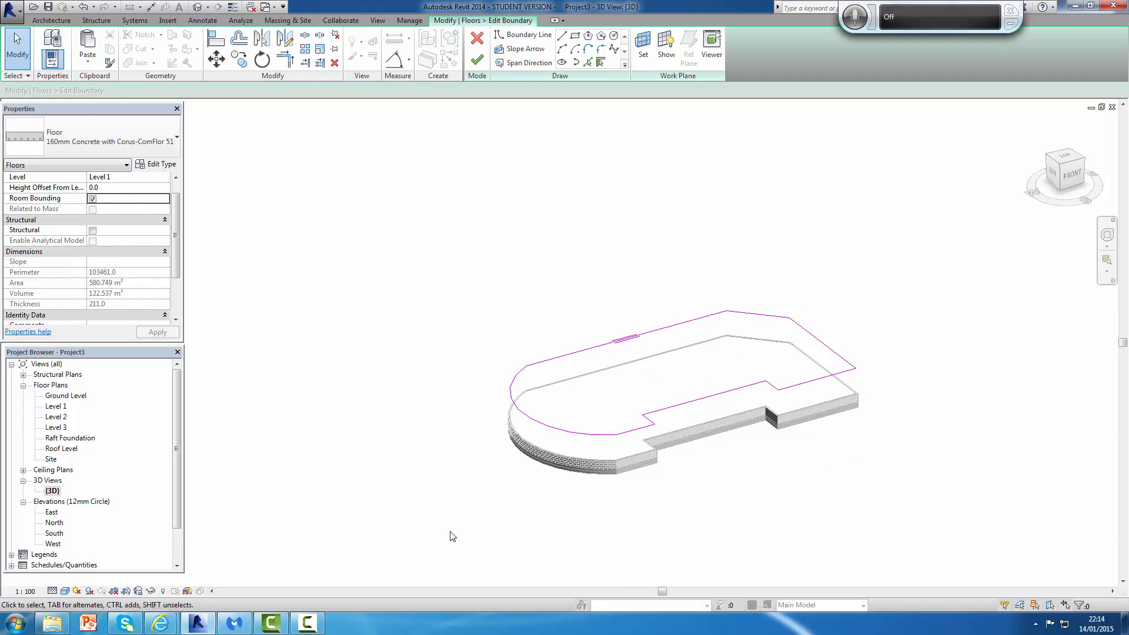
double_click(57, 407)
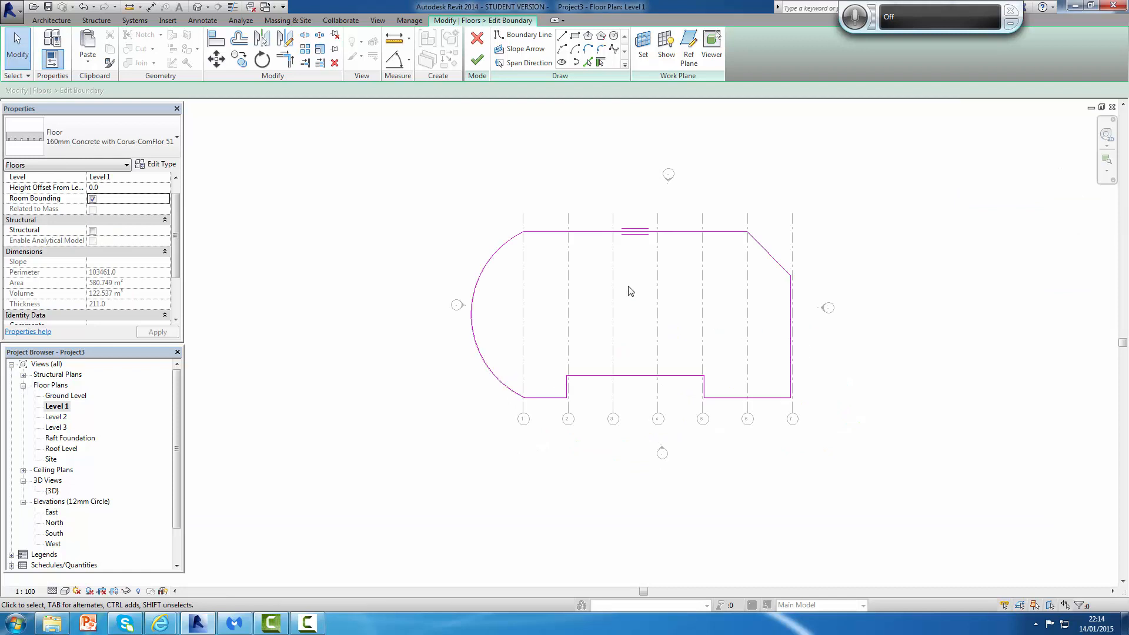
scroll(638, 277, up, 5)
middle_drag(638, 277, 661, 323)
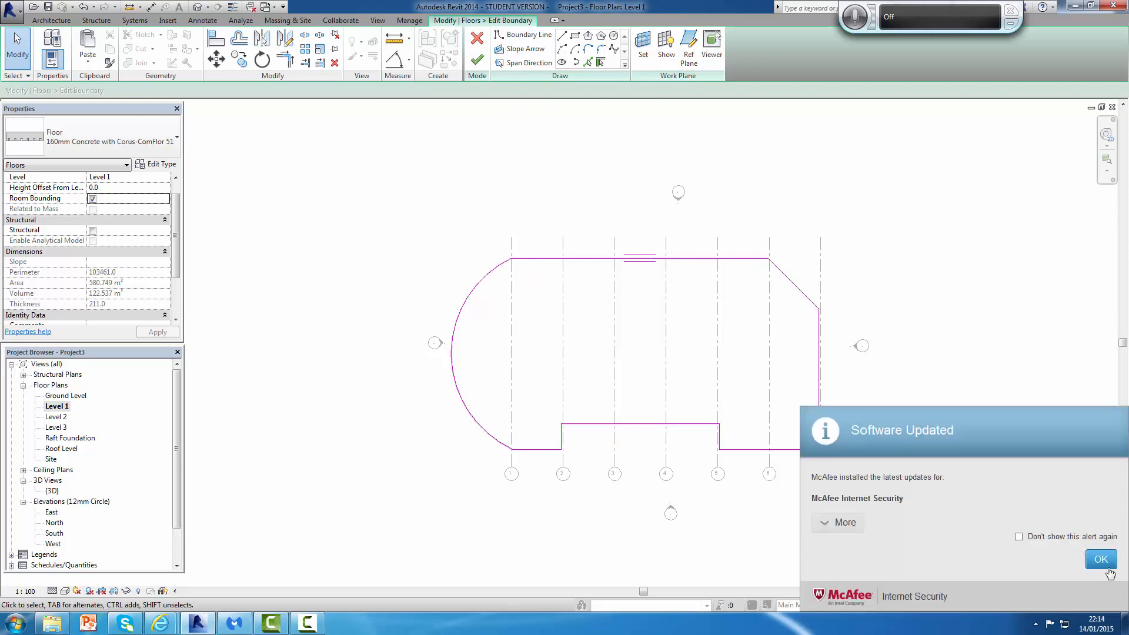
click(1108, 563)
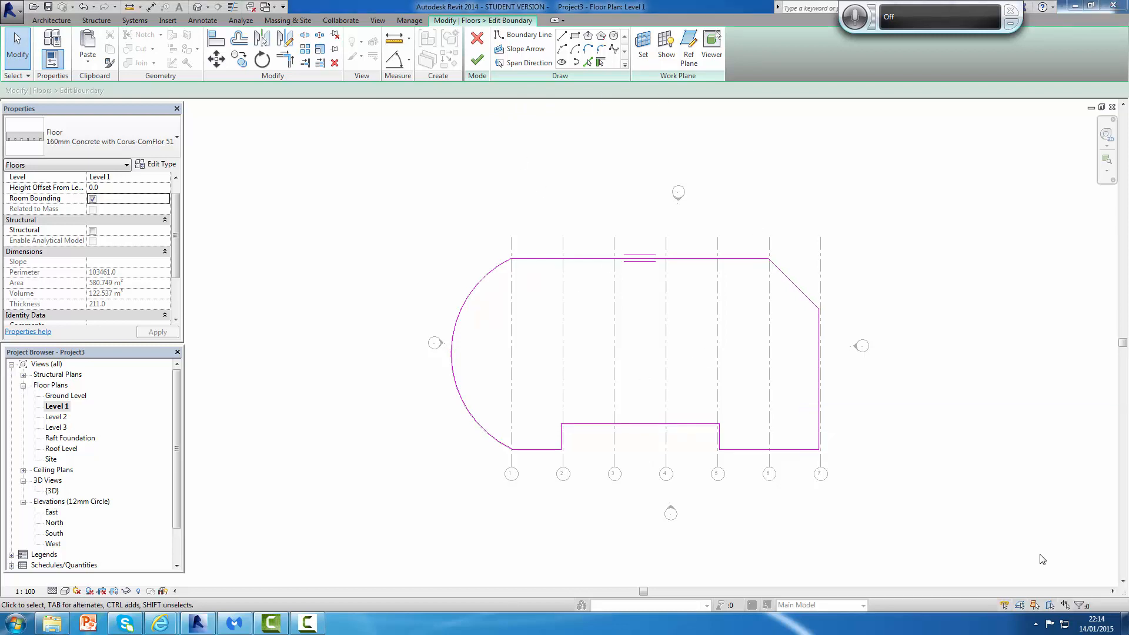
click(639, 425)
mouse_move(640, 426)
mouse_down()
mouse_move(639, 485)
mouse_move(638, 472)
mouse_up()
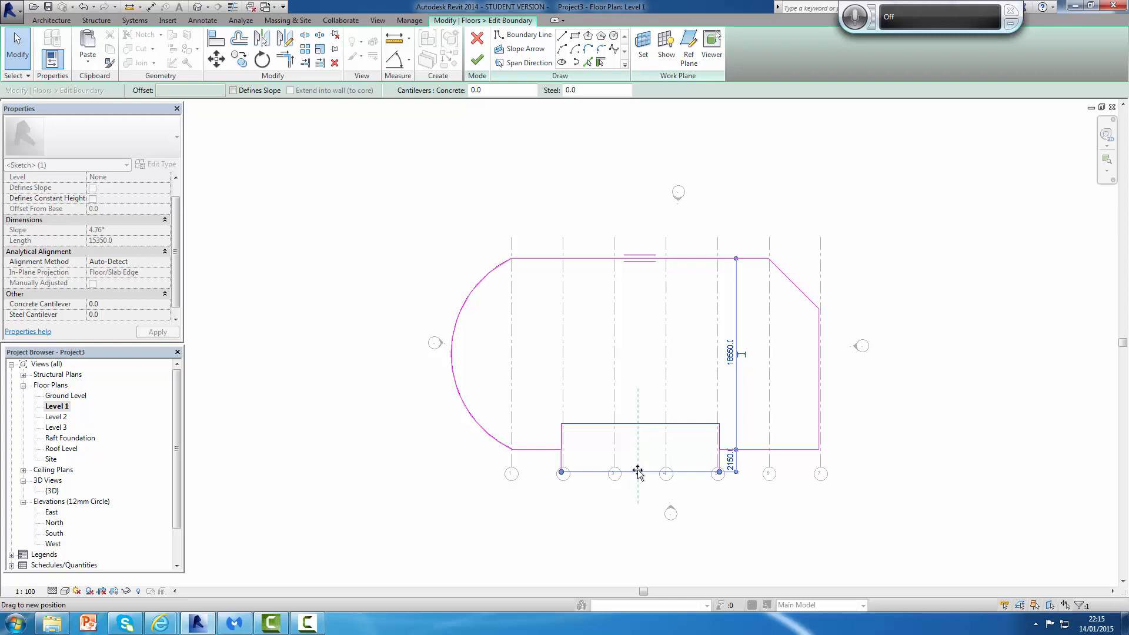
drag(639, 472, 639, 472)
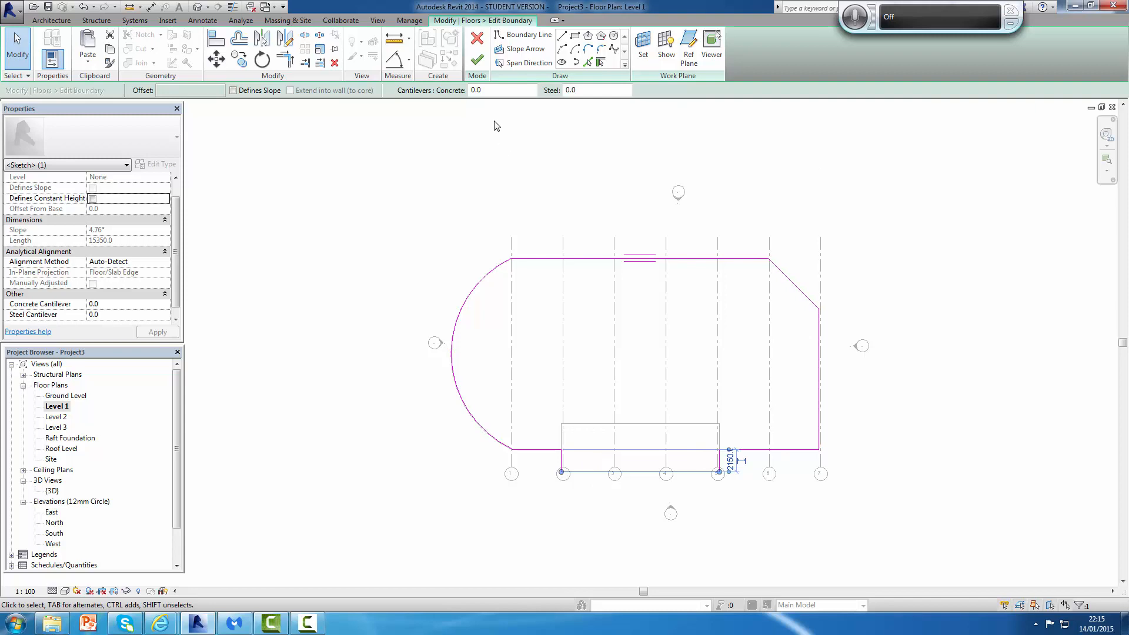
click(479, 60)
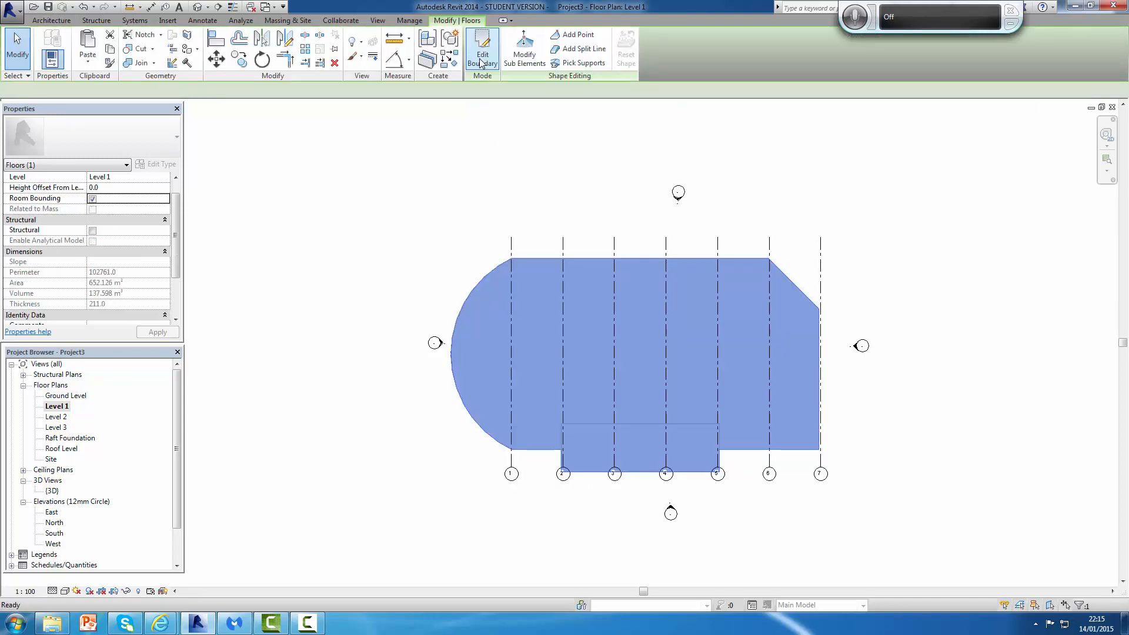
Step: Set the Level 1 plan's visual style to Shaded
click(553, 517)
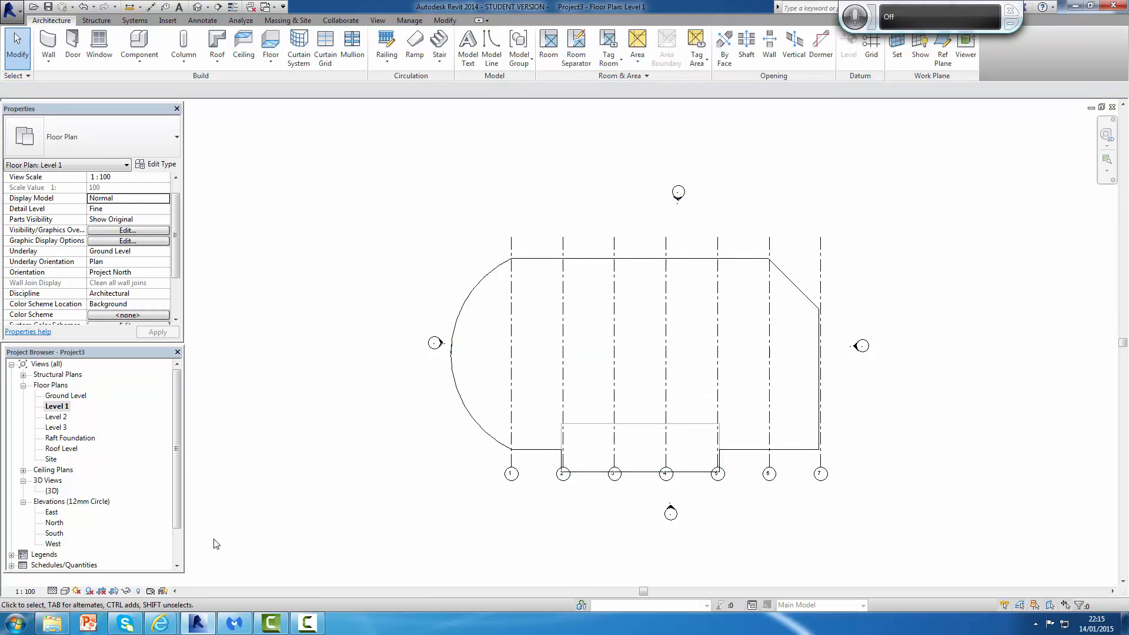
click(65, 591)
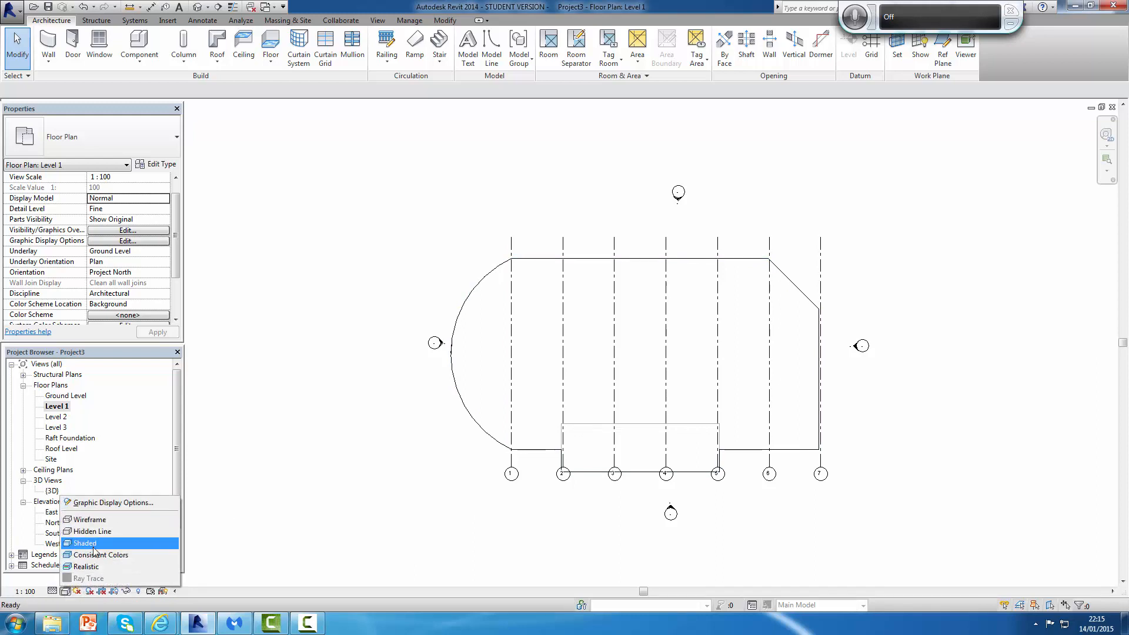
click(100, 556)
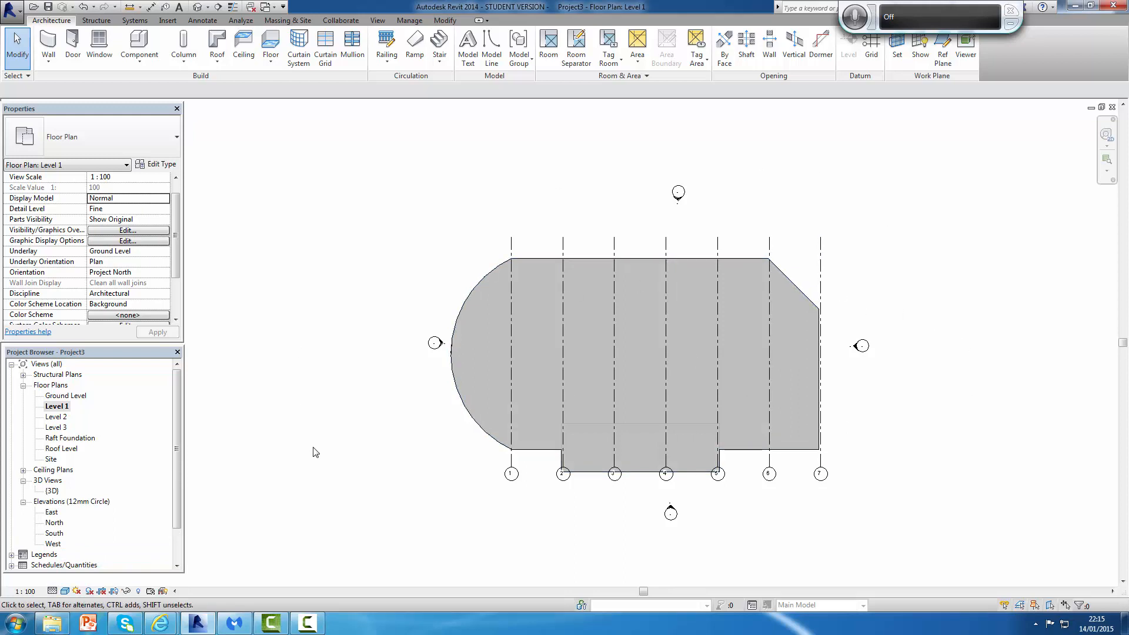
Step: In the 3D view, copy the Level 1 floor and paste it aligned to Level 2 and Level 3
double_click(51, 492)
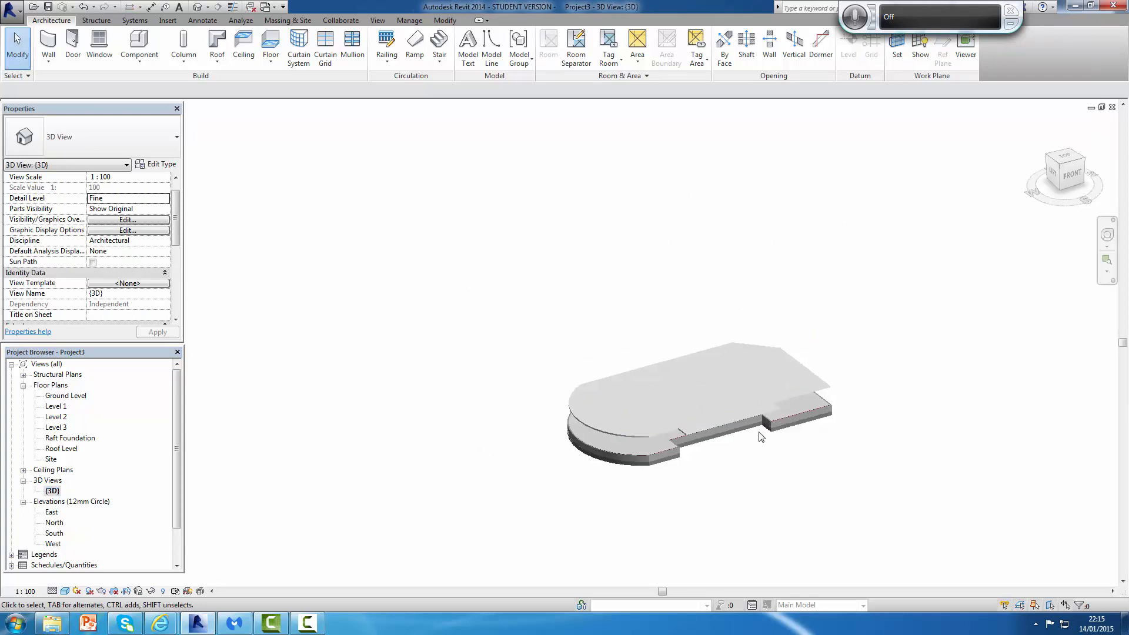
scroll(761, 436, up, 2)
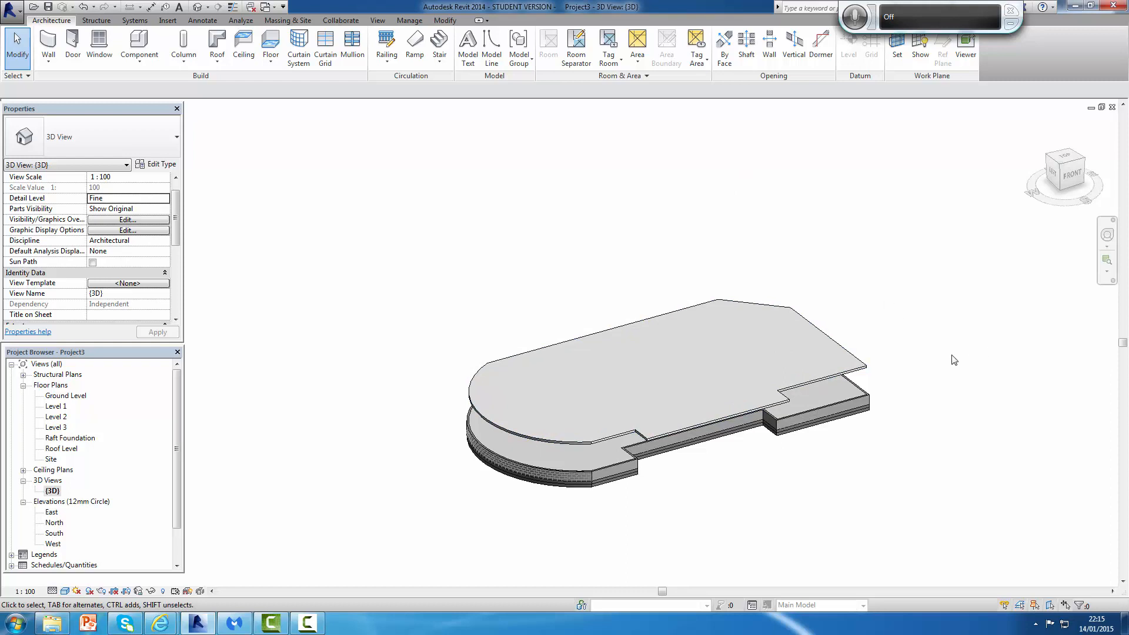
click(871, 367)
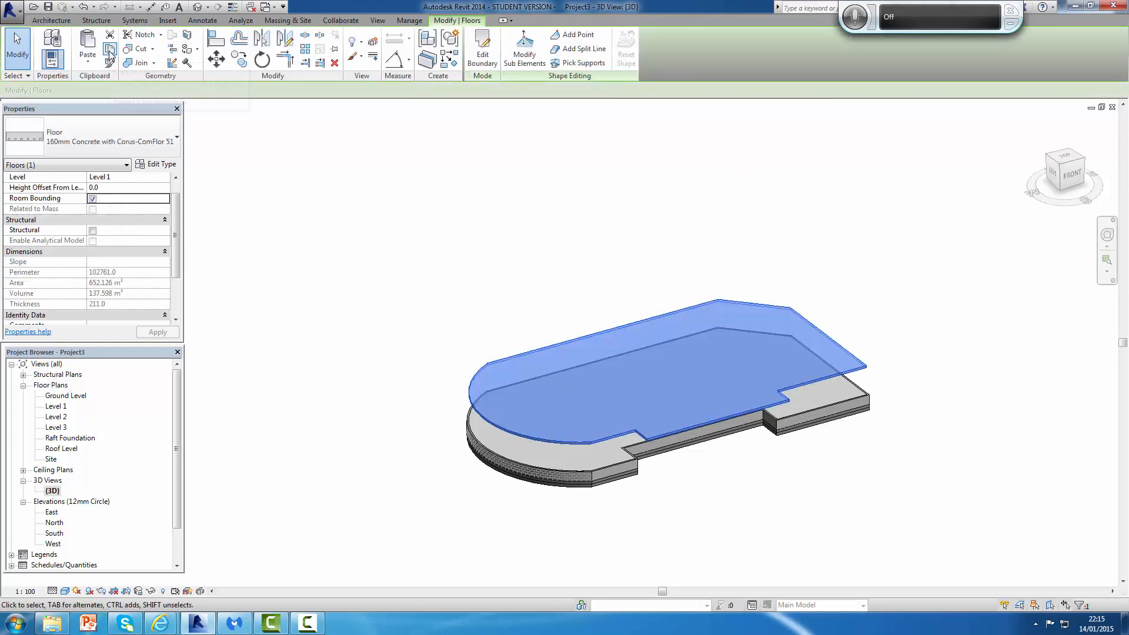
click(109, 52)
click(88, 65)
click(124, 107)
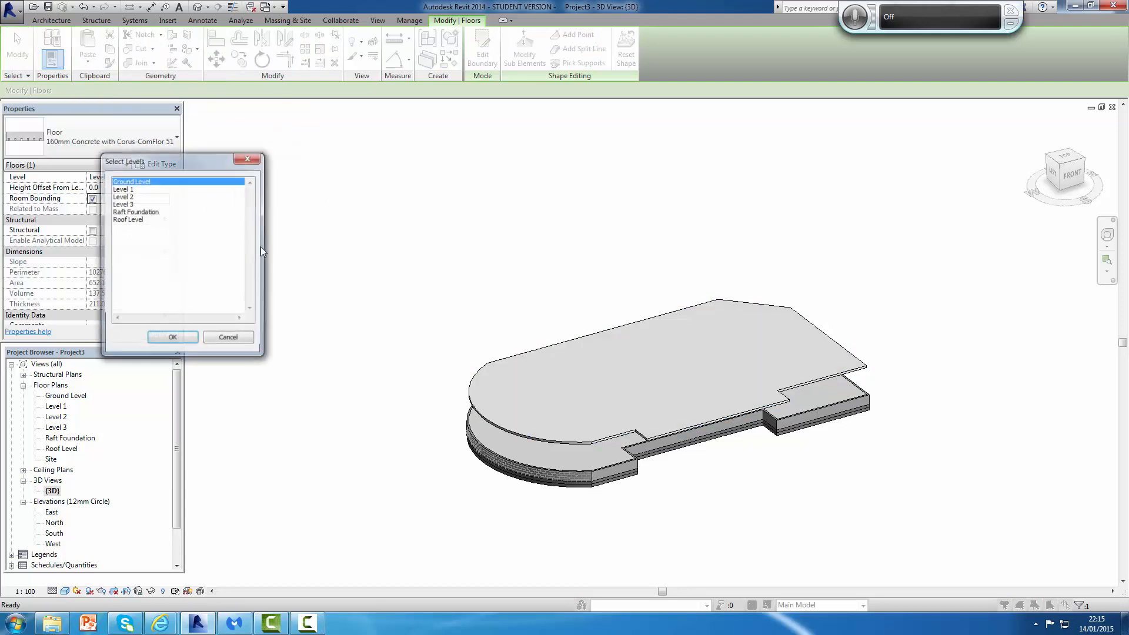
click(131, 198)
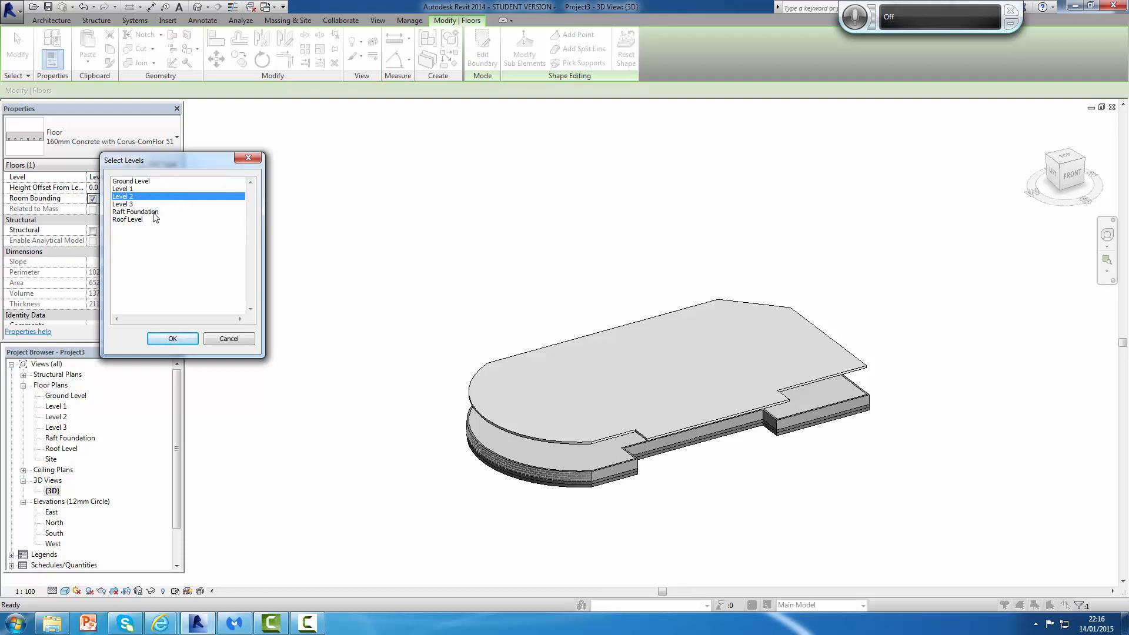
ctrl+click(125, 204)
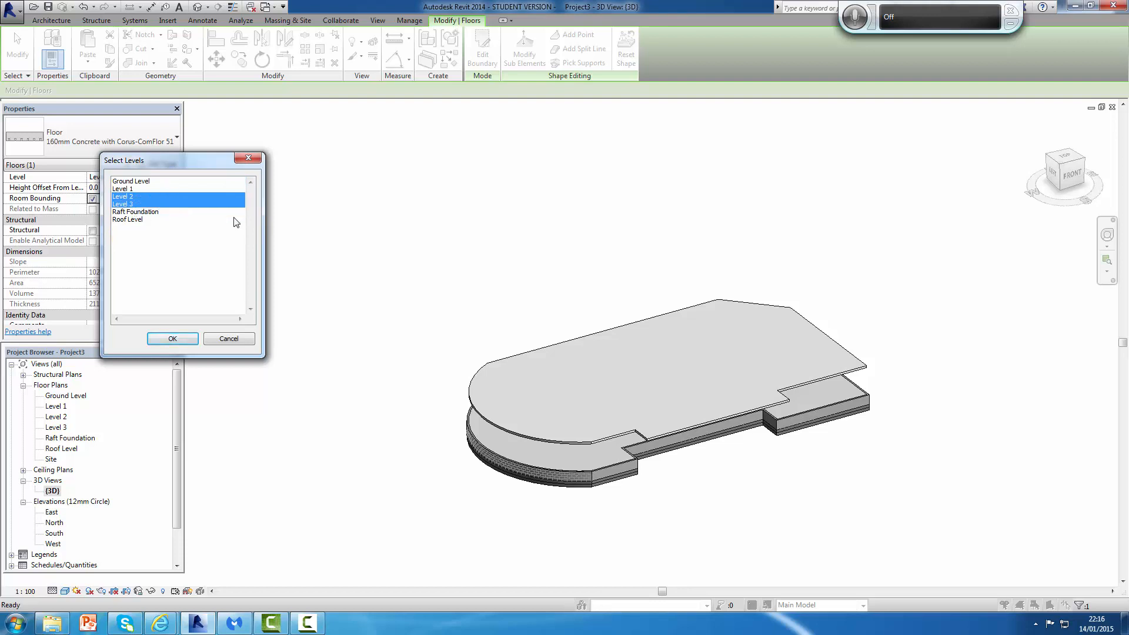
click(172, 339)
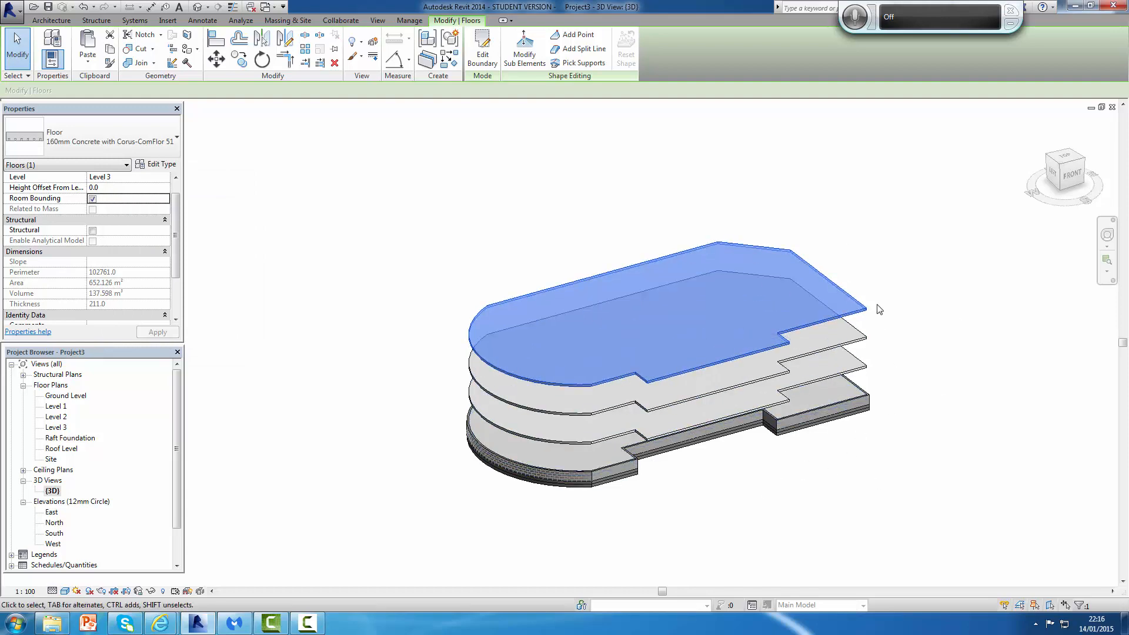
click(916, 286)
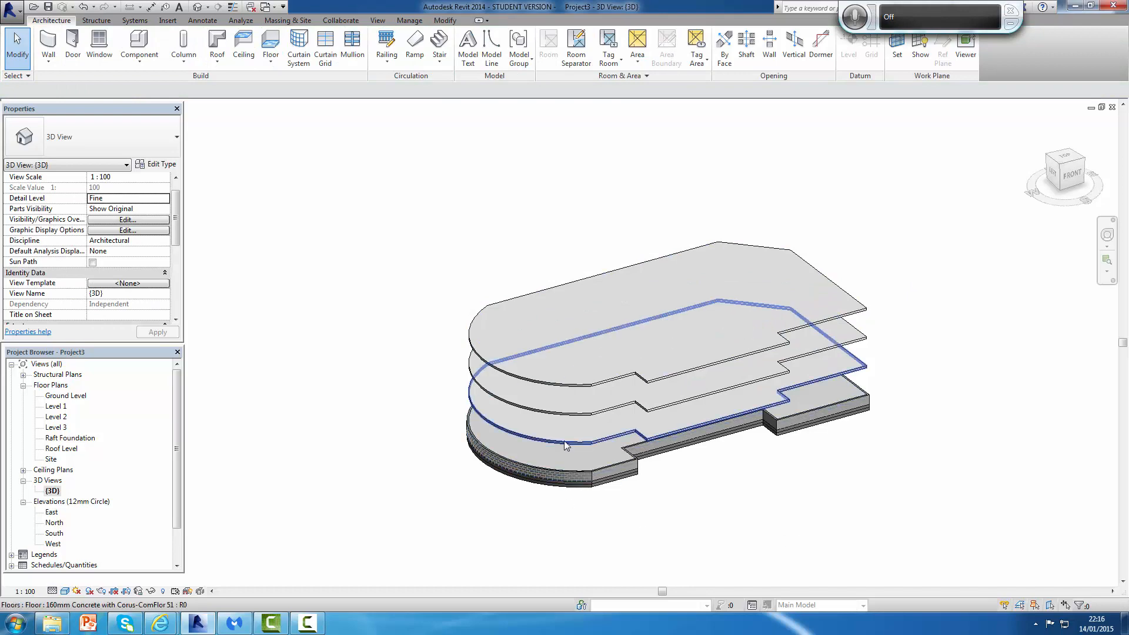
scroll(930, 292, down, 2)
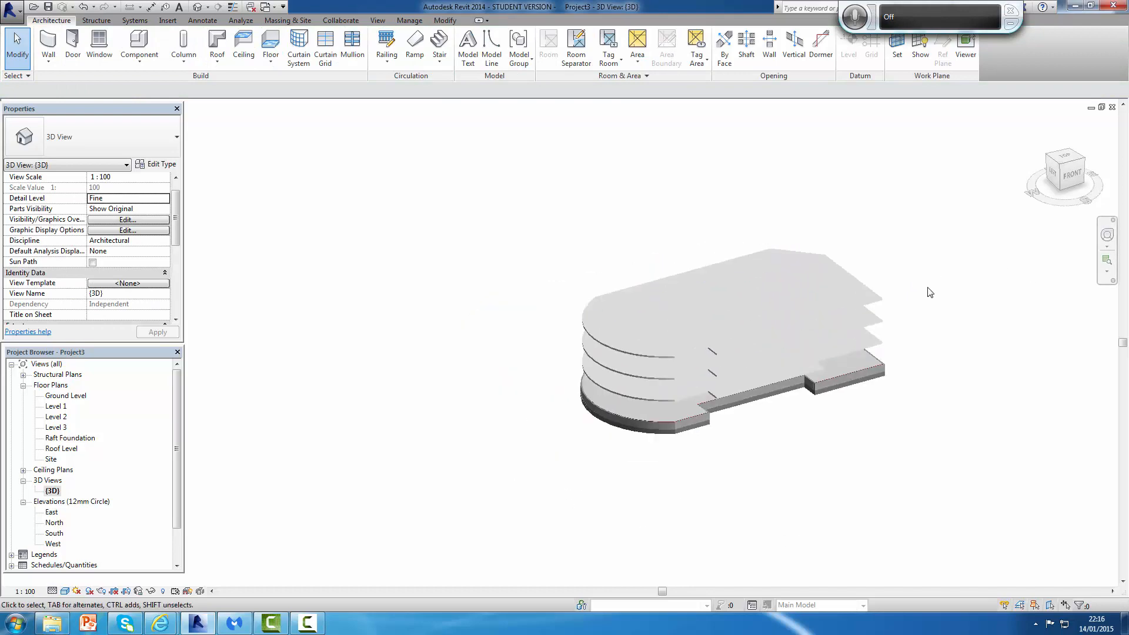
scroll(930, 293, up, 2)
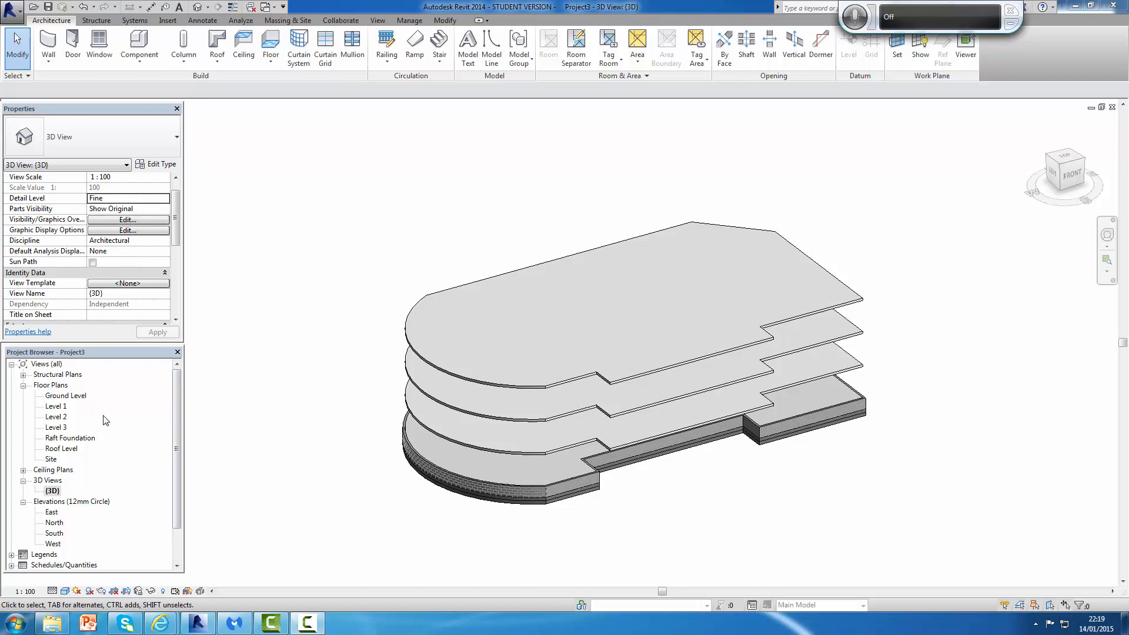
Step: In the Ground Level plan, place a Cav - 102 75i 100 p - Lwt structural wall by picking the top slab edge
double_click(72, 396)
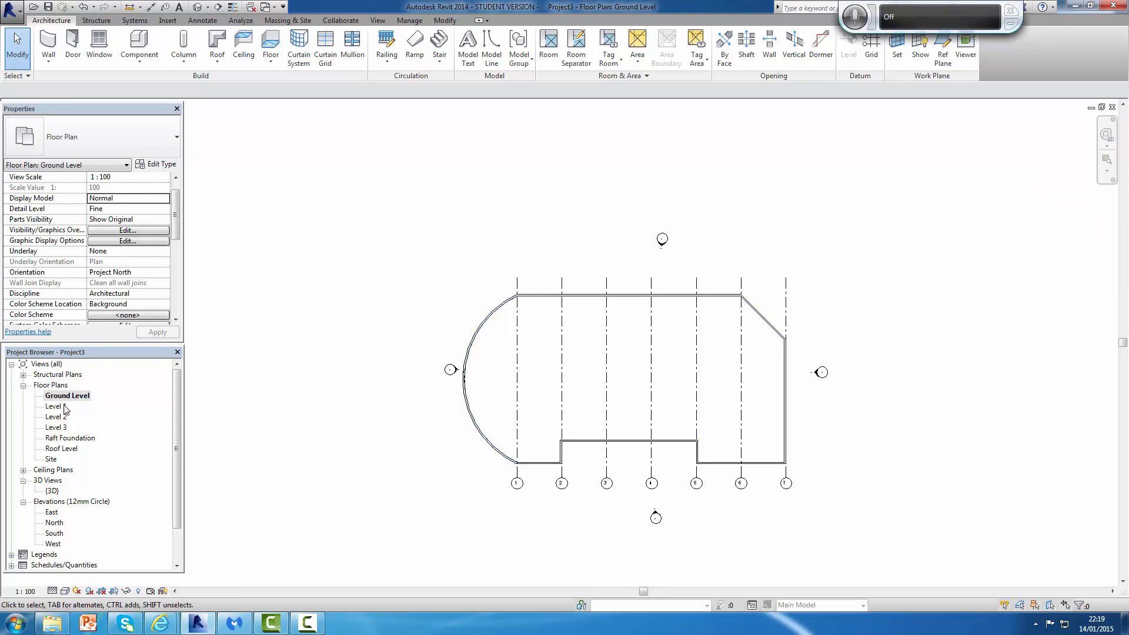
scroll(627, 337, up, 3)
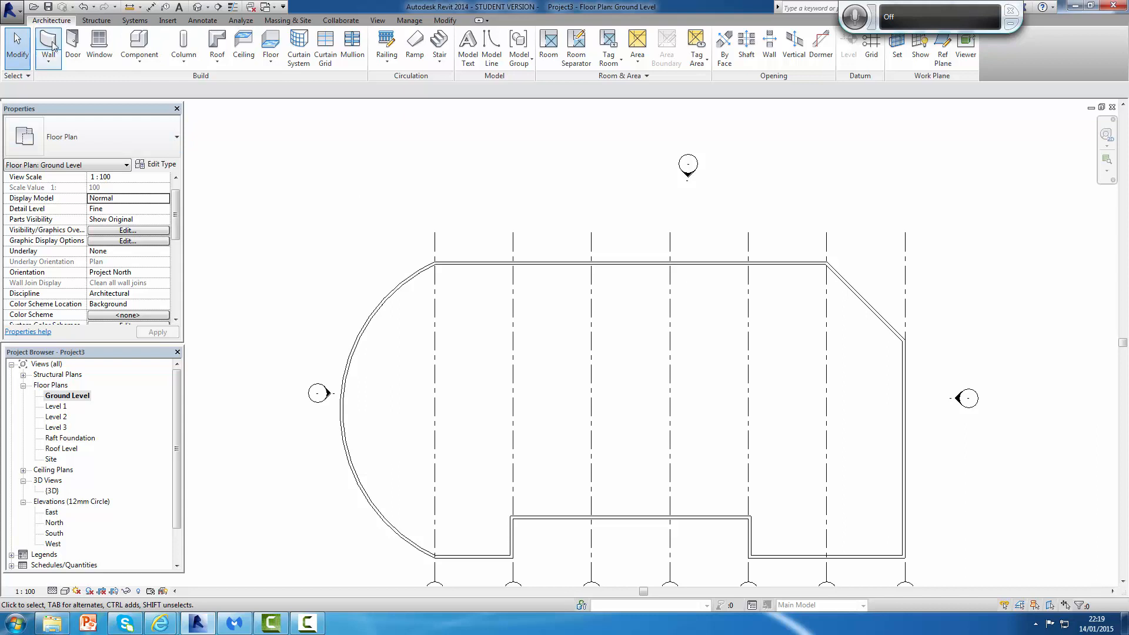
click(50, 62)
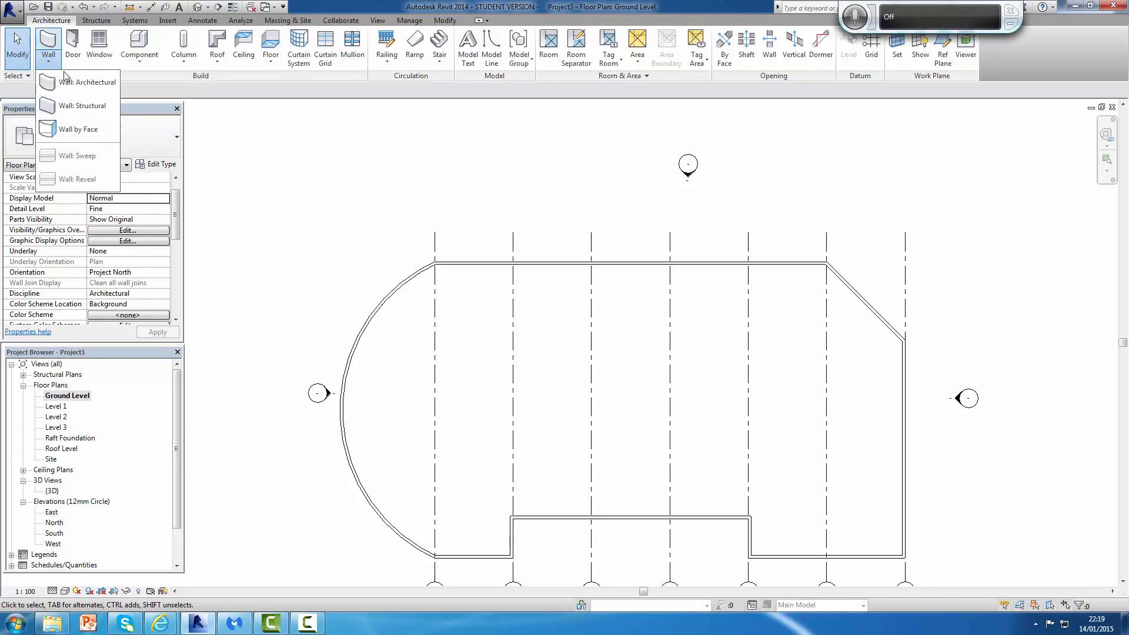
click(80, 104)
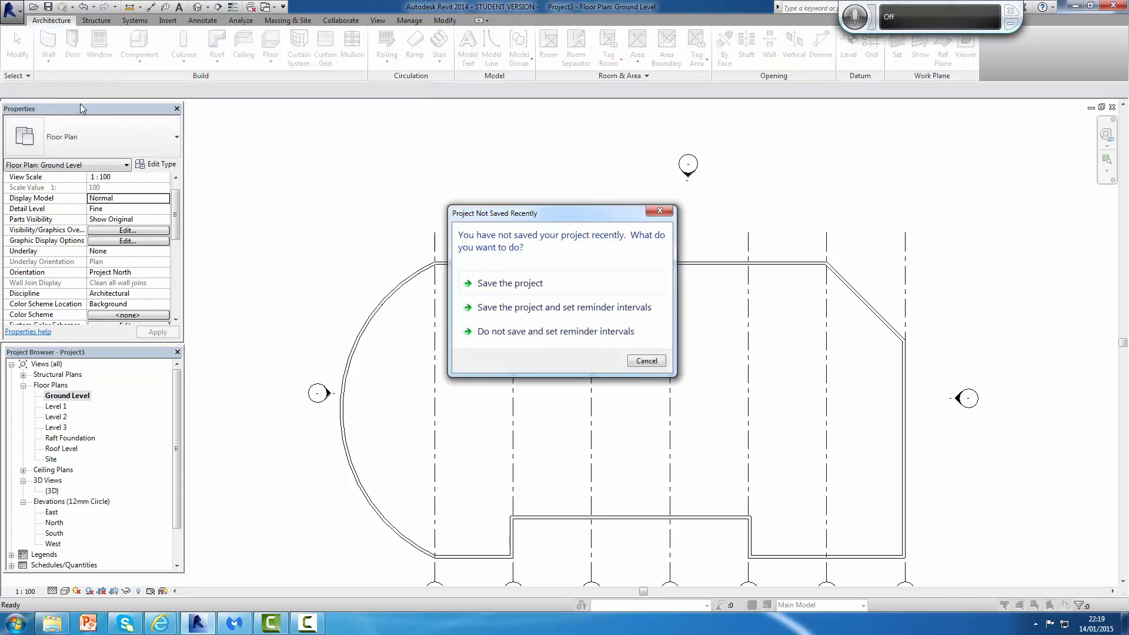
click(647, 361)
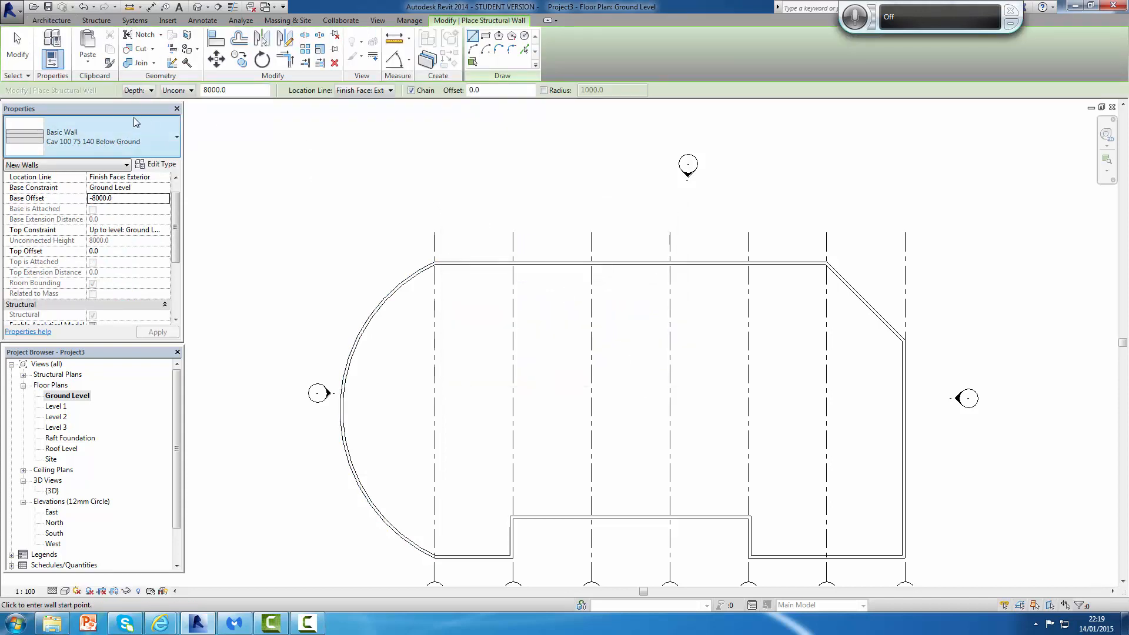
click(118, 131)
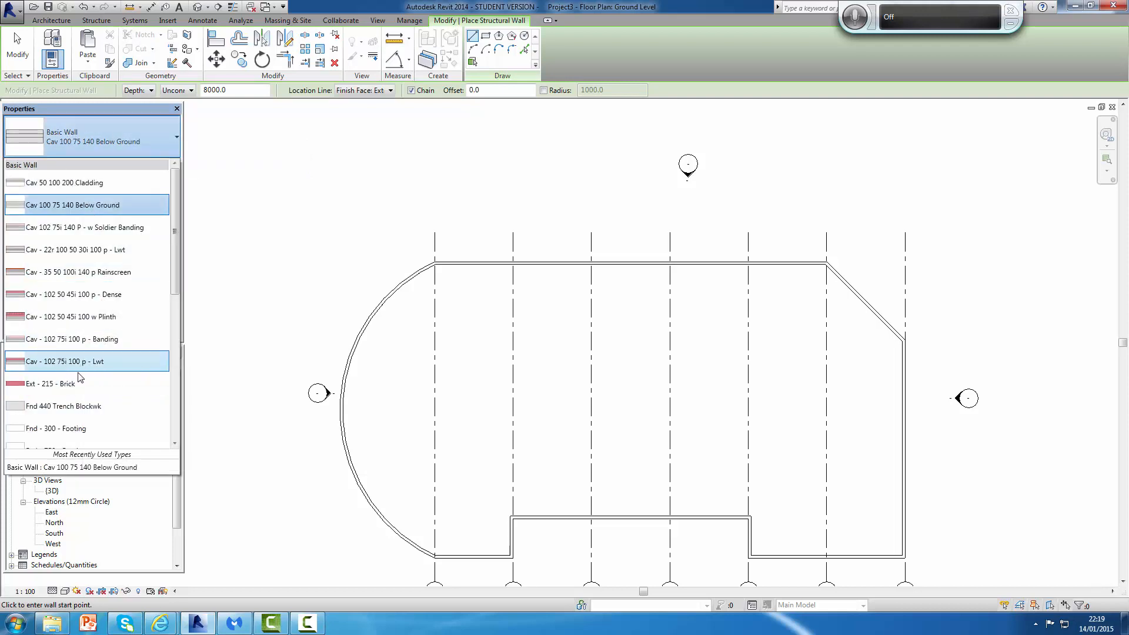
mouse_move(68, 367)
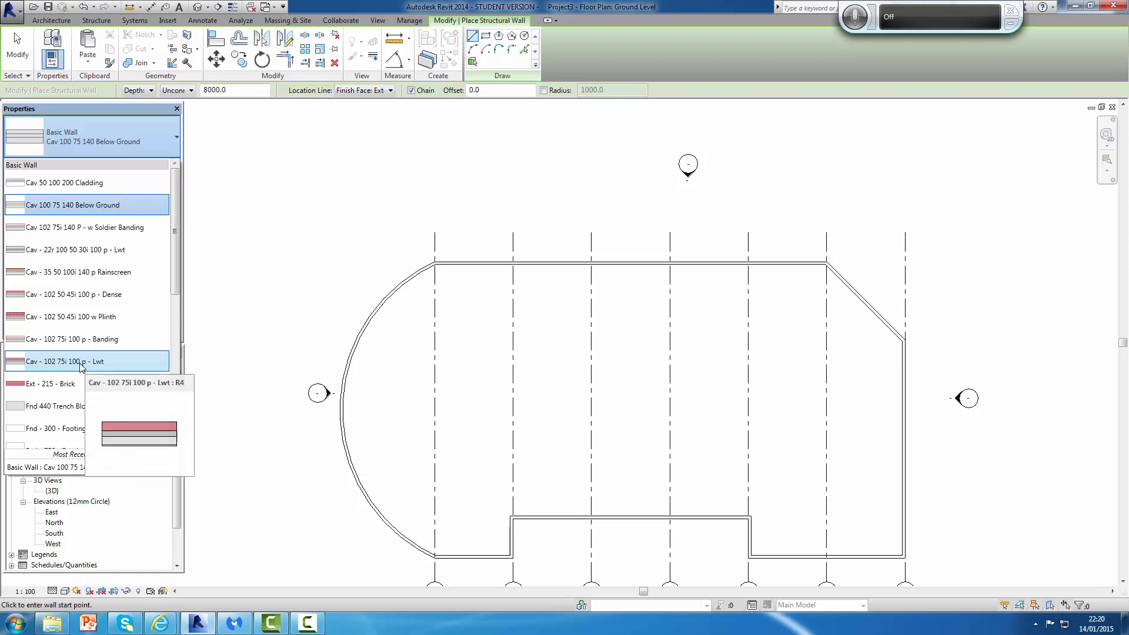
key(Escape)
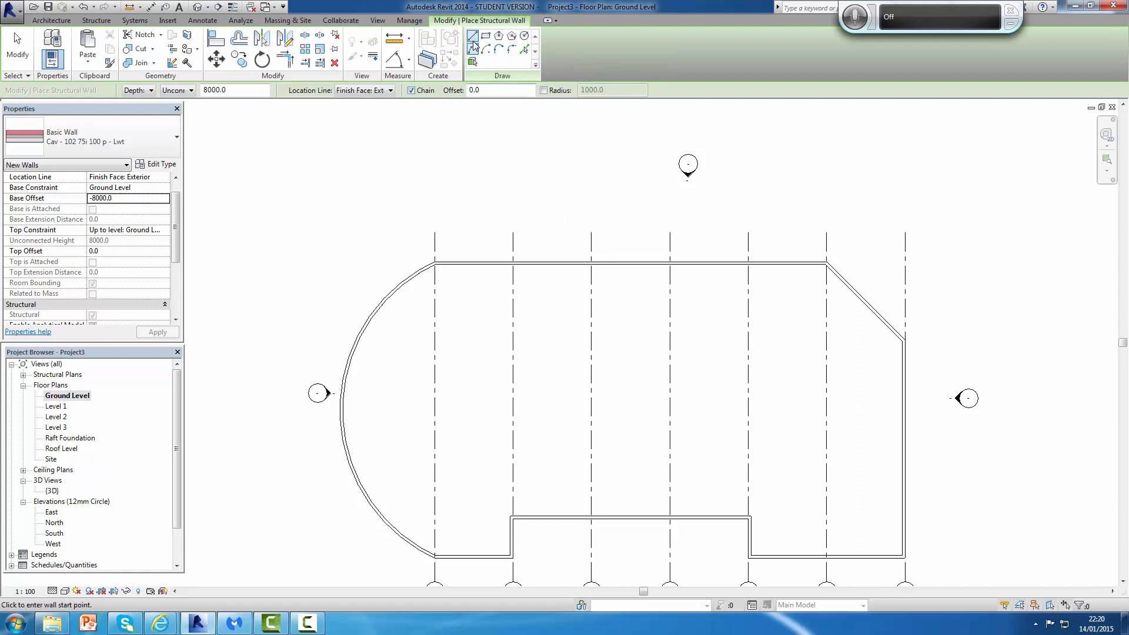
click(526, 51)
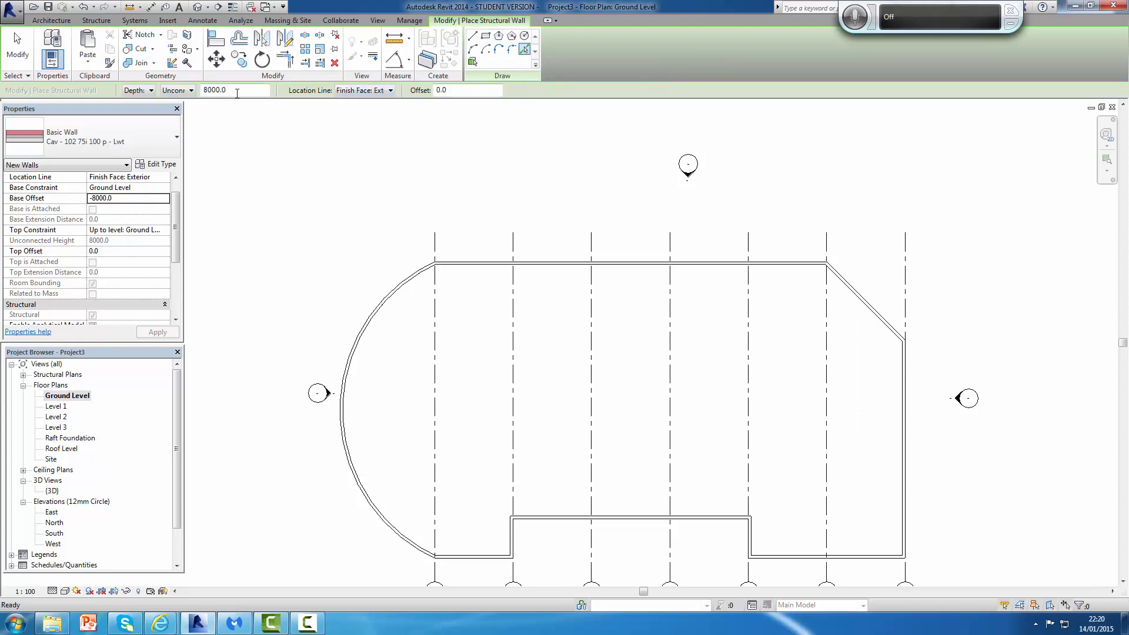
click(570, 267)
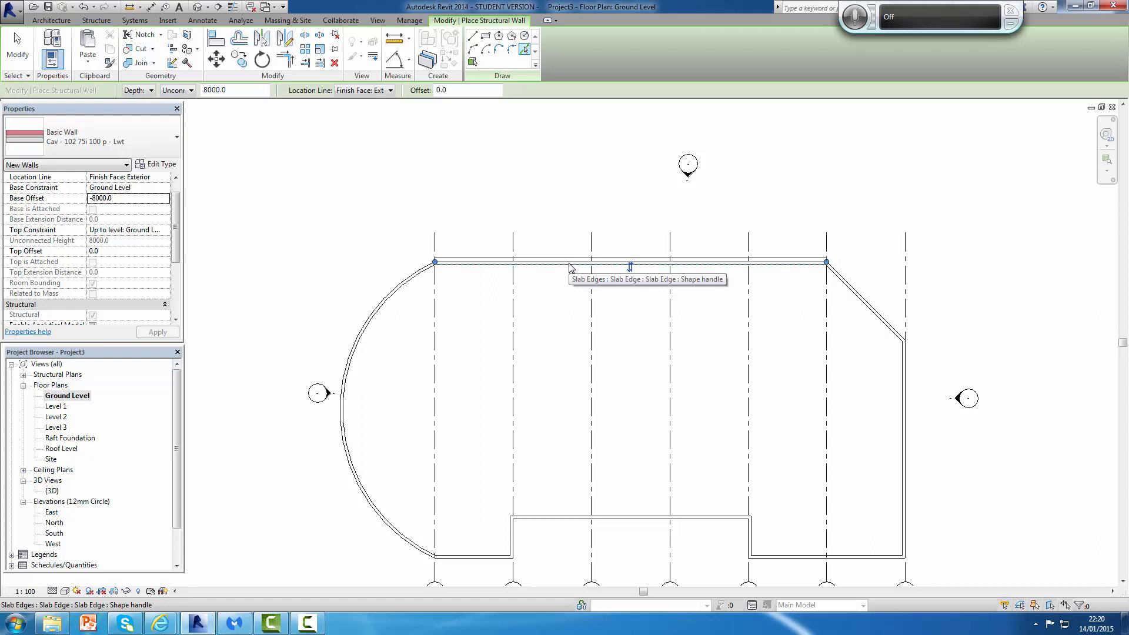
click(676, 261)
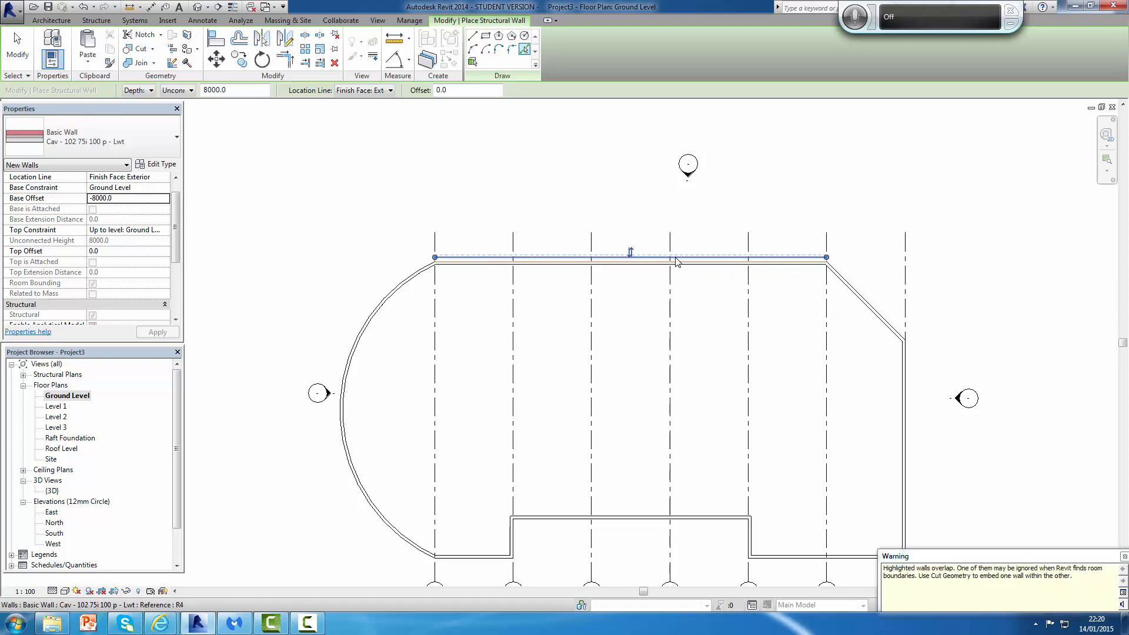
key(Escape)
key(Escape)
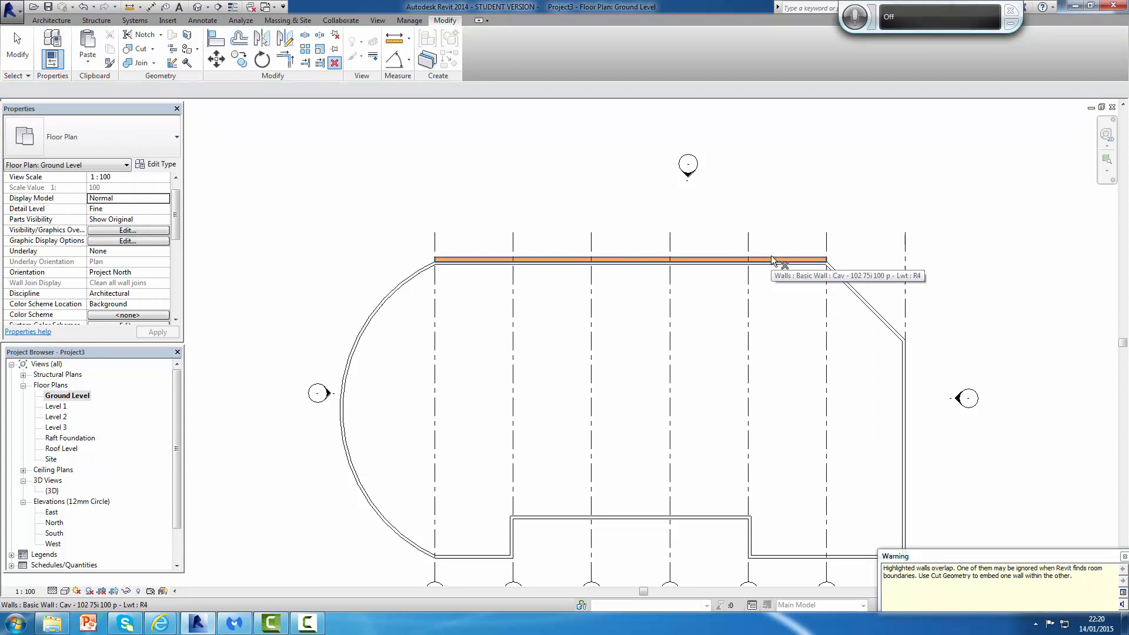
Step: Select the walls along the top edge to inspect them
click(818, 262)
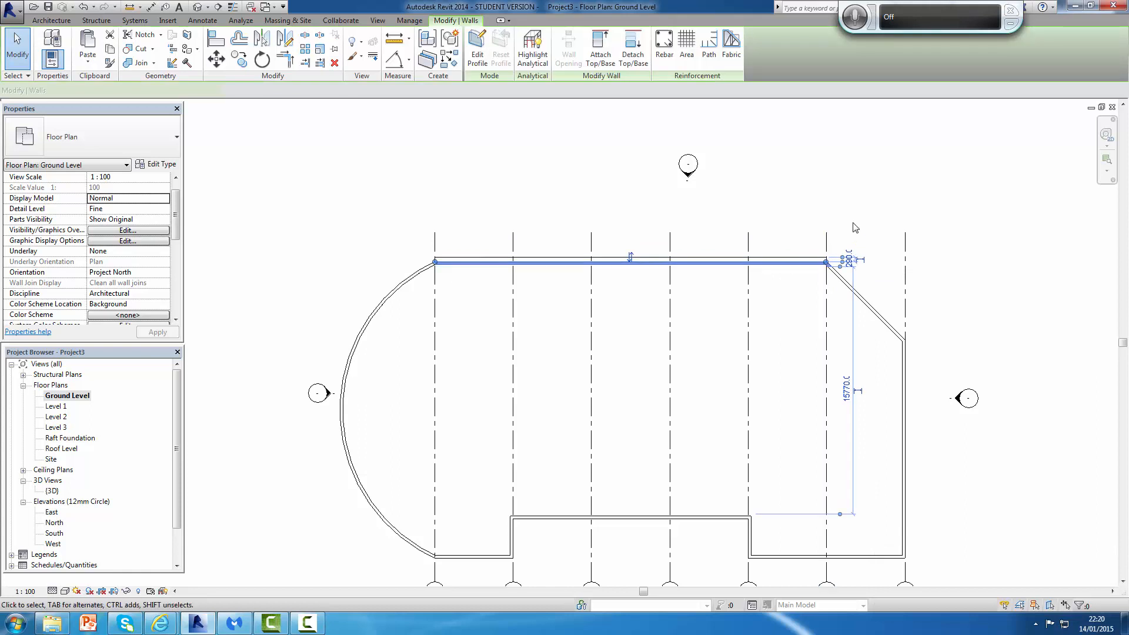
click(852, 225)
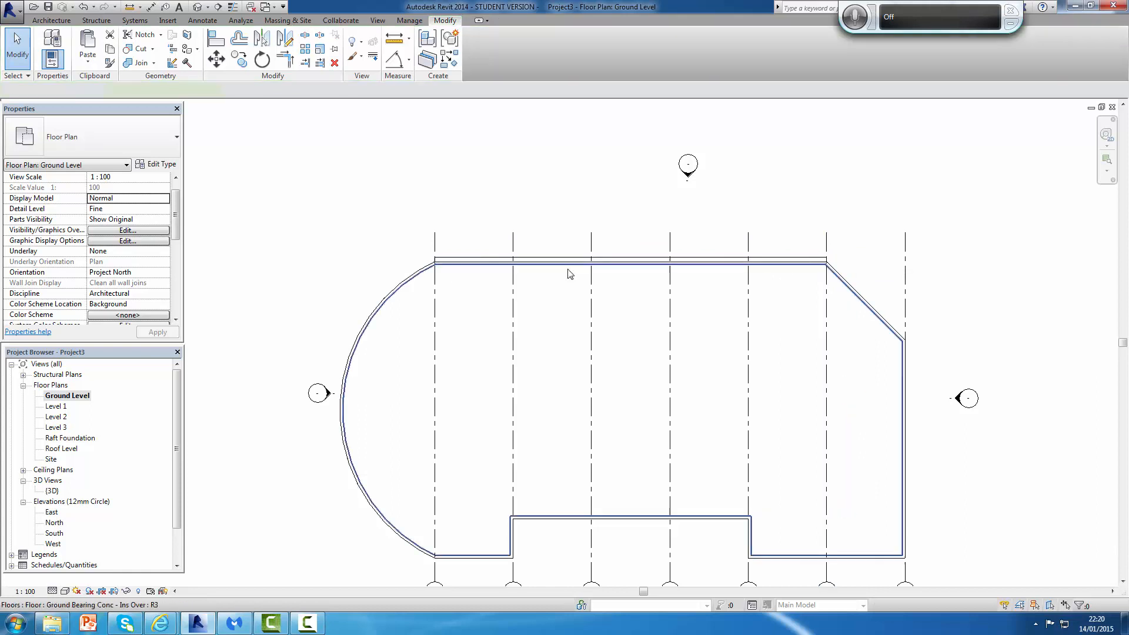
click(460, 263)
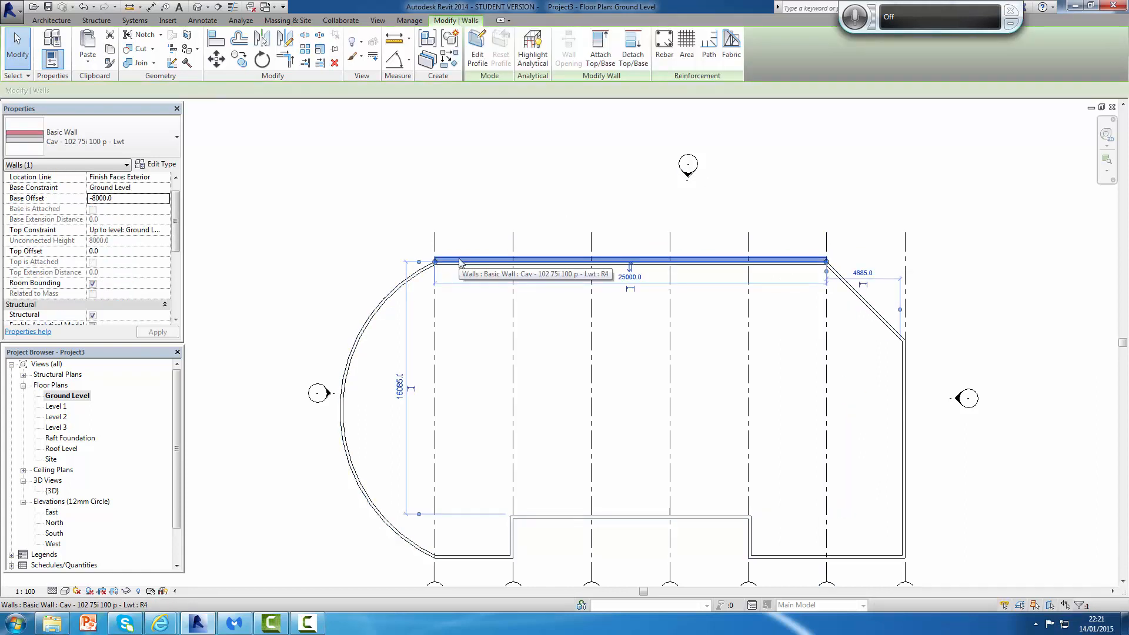
click(728, 171)
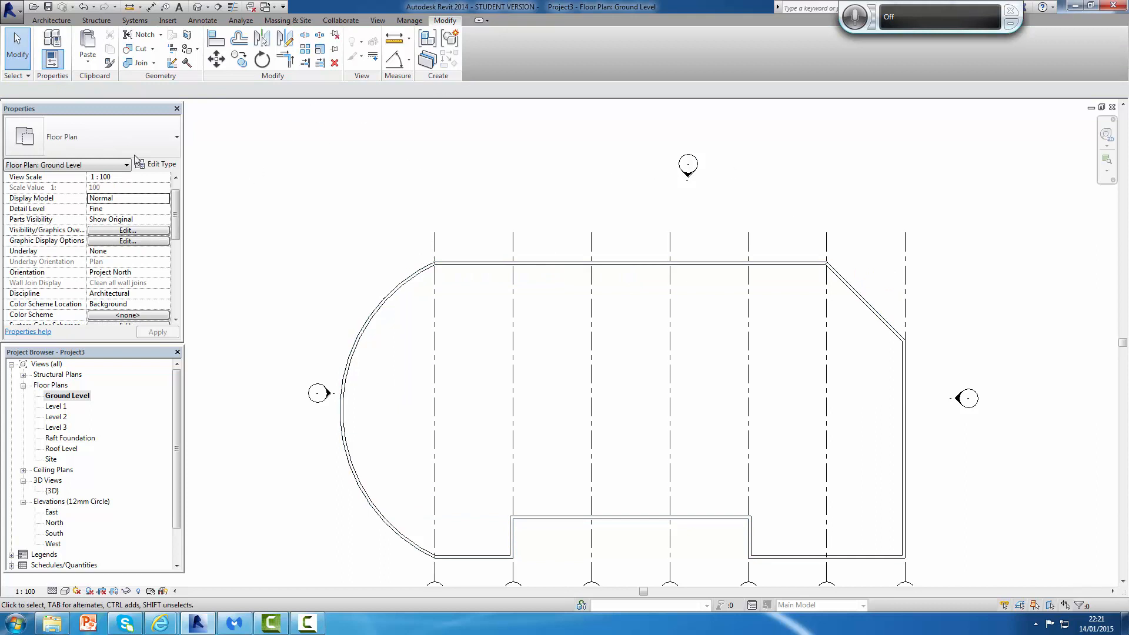
Step: Place another Cav - 102 75i 100 p - Lwt structural wall by picking the top edge line
click(51, 21)
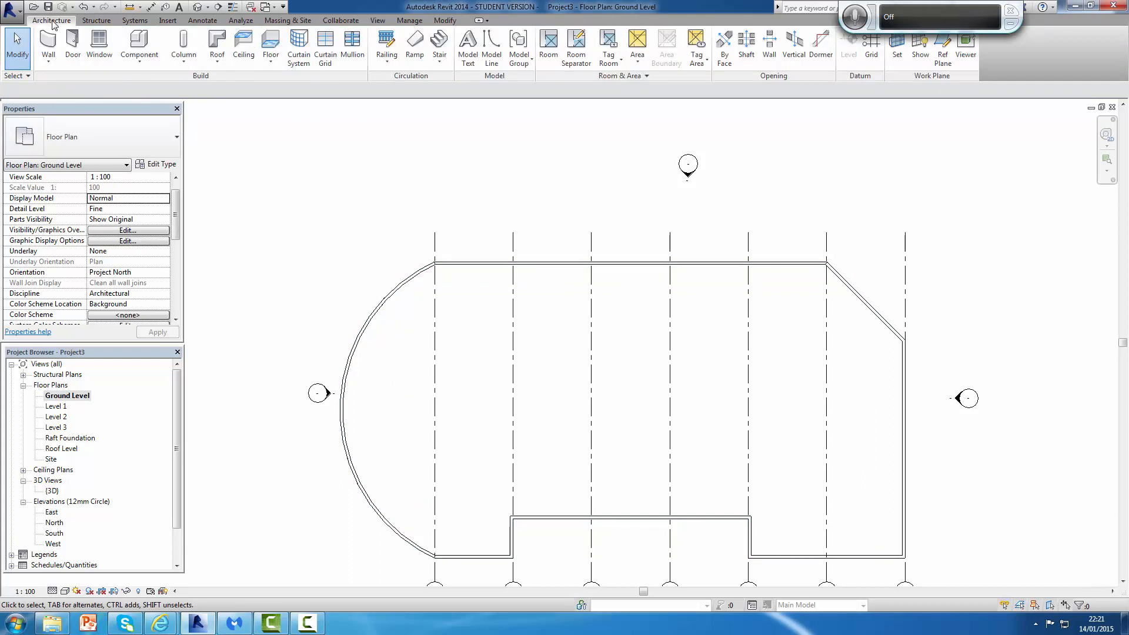
click(48, 59)
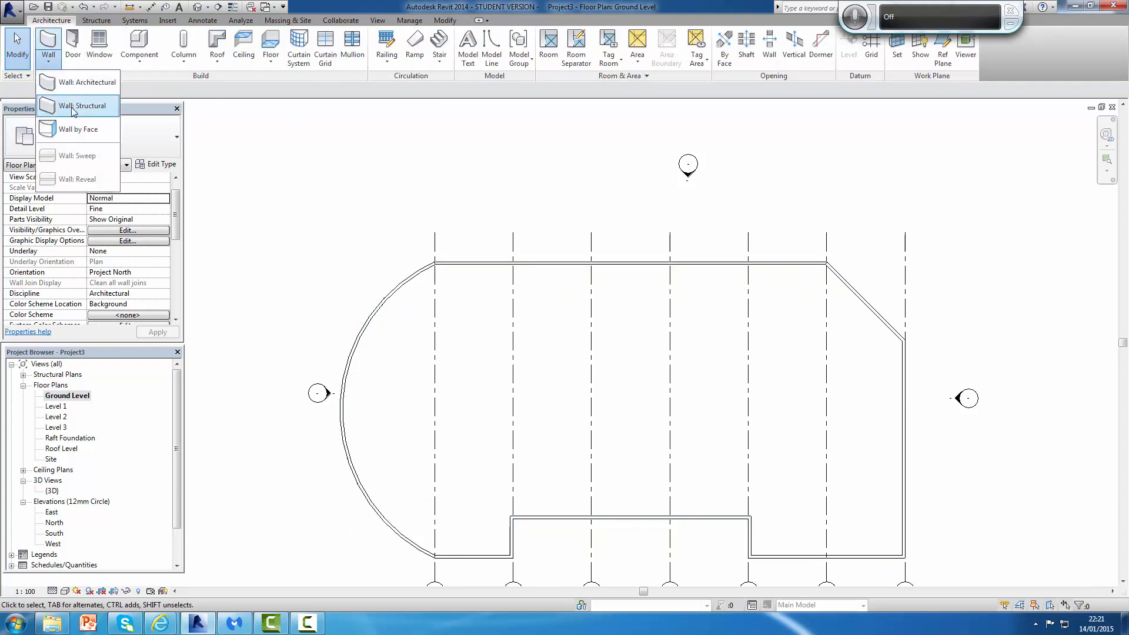
click(73, 107)
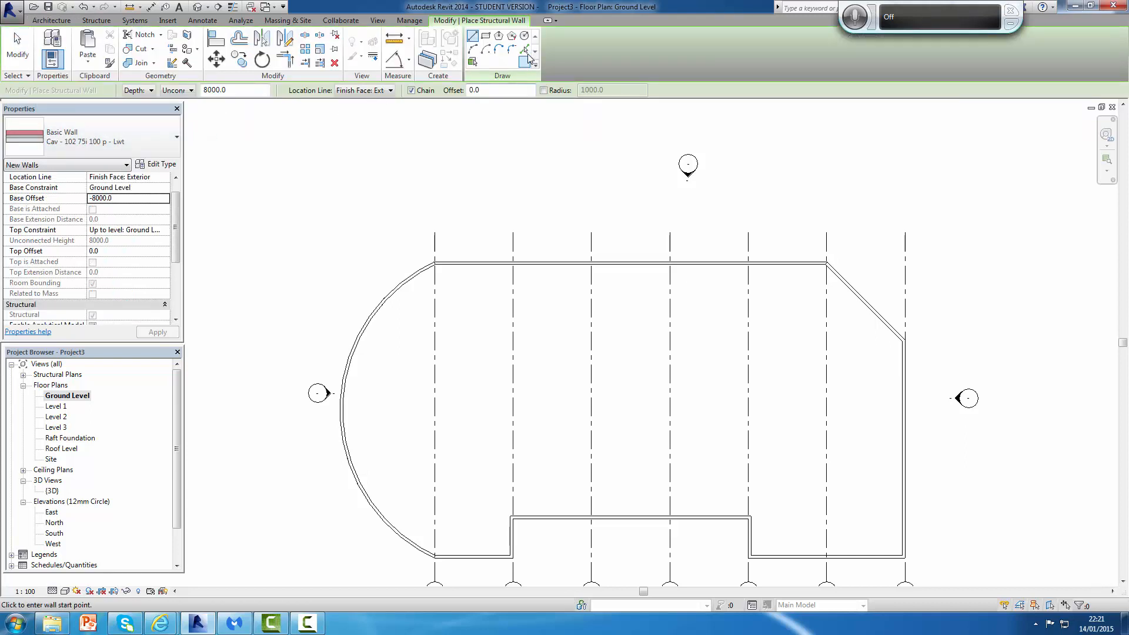
click(525, 51)
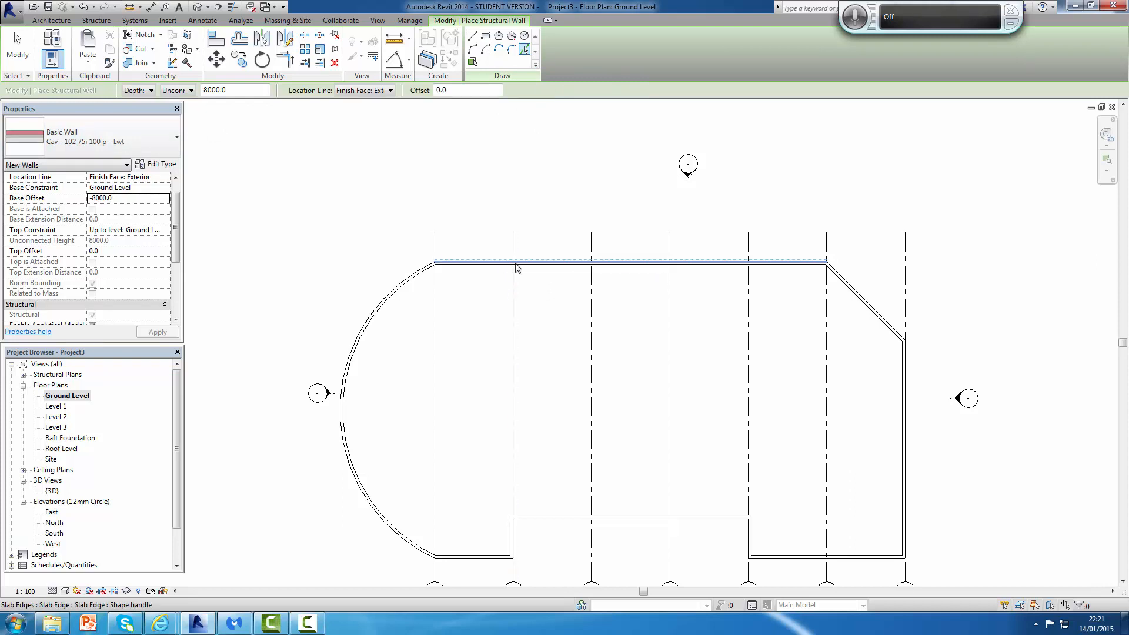
scroll(548, 273, up, 3)
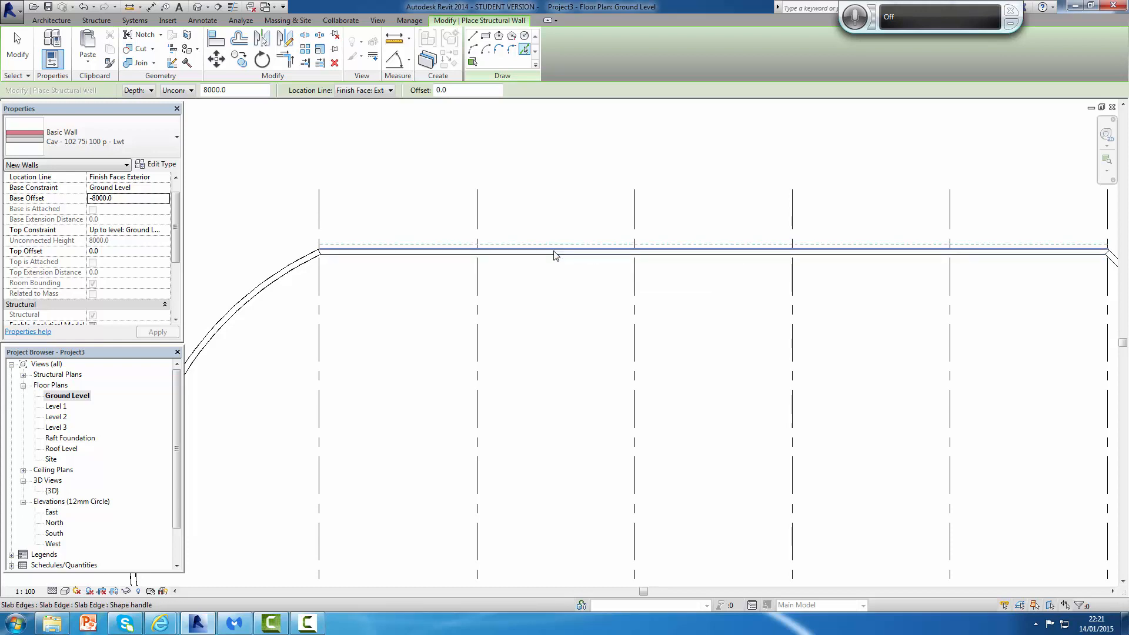
click(556, 257)
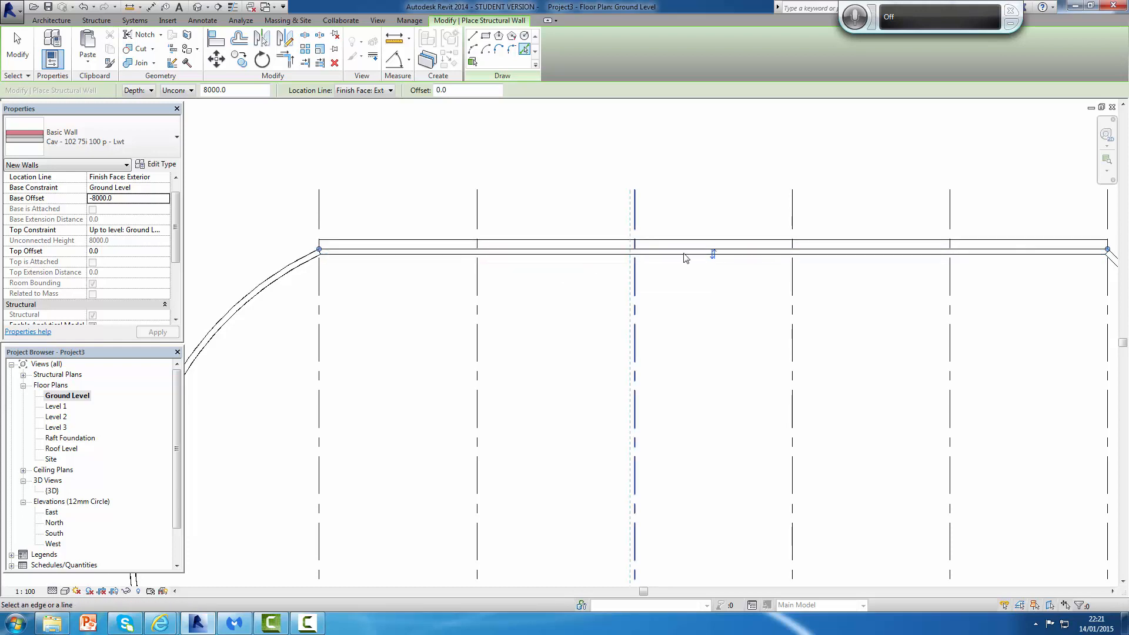
scroll(806, 262, down, 2)
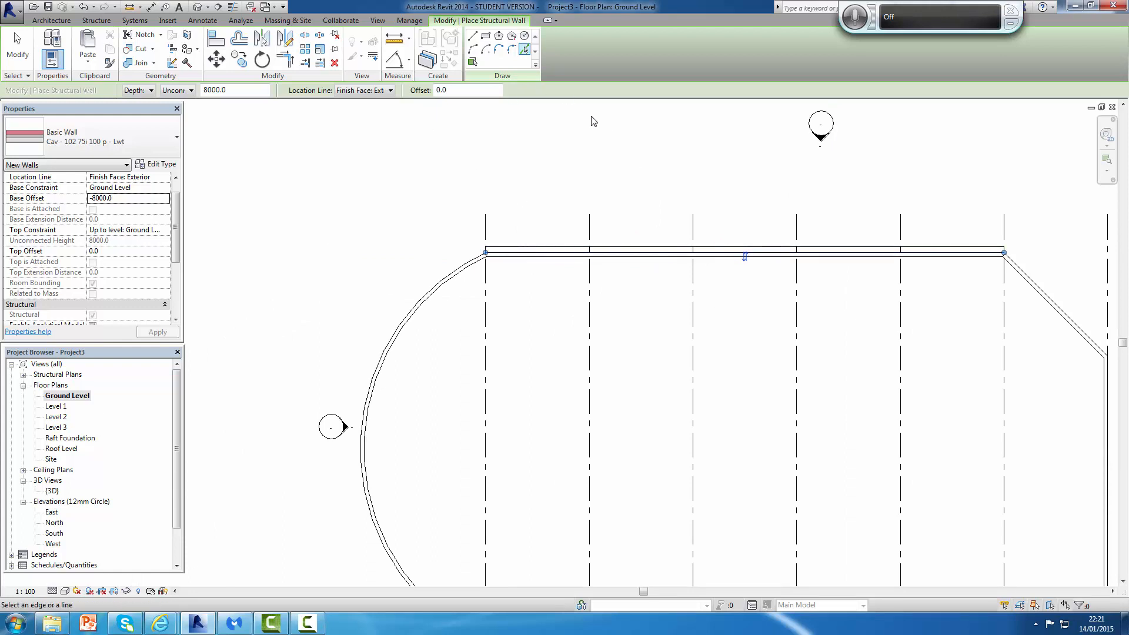
key(Escape)
key(Escape)
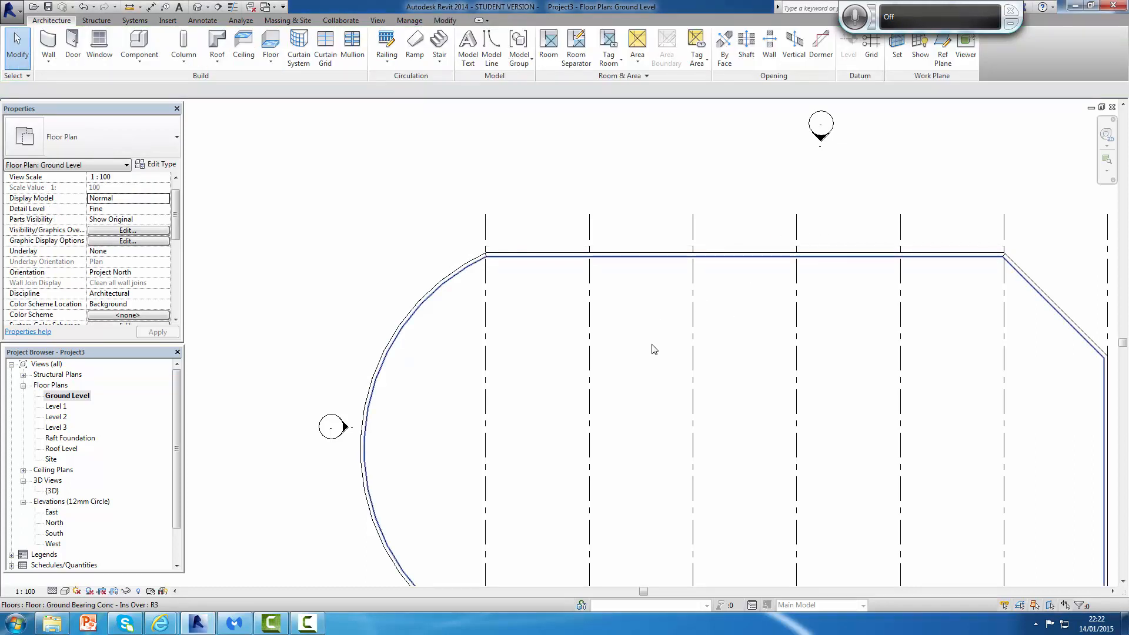
Step: Place a Cav - 102 75i 100 p - Lwt structural wall with the location line set to Finish Face: Exterior by picking the top edge line
scroll(651, 350, down, 2)
scroll(756, 252, up, 1)
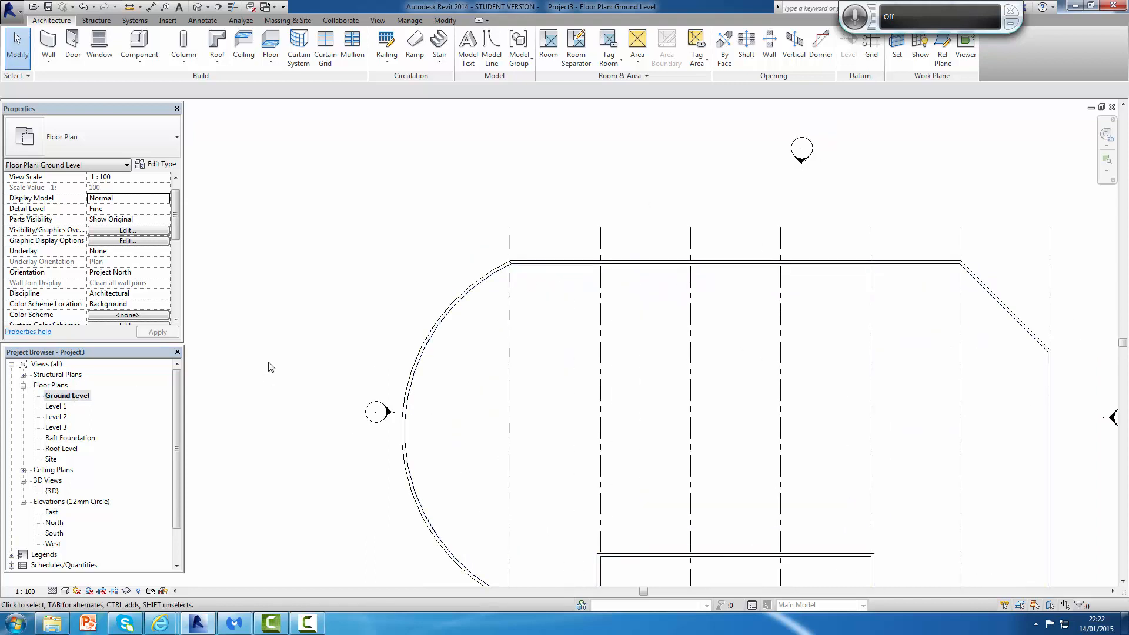
scroll(592, 410, down, 2)
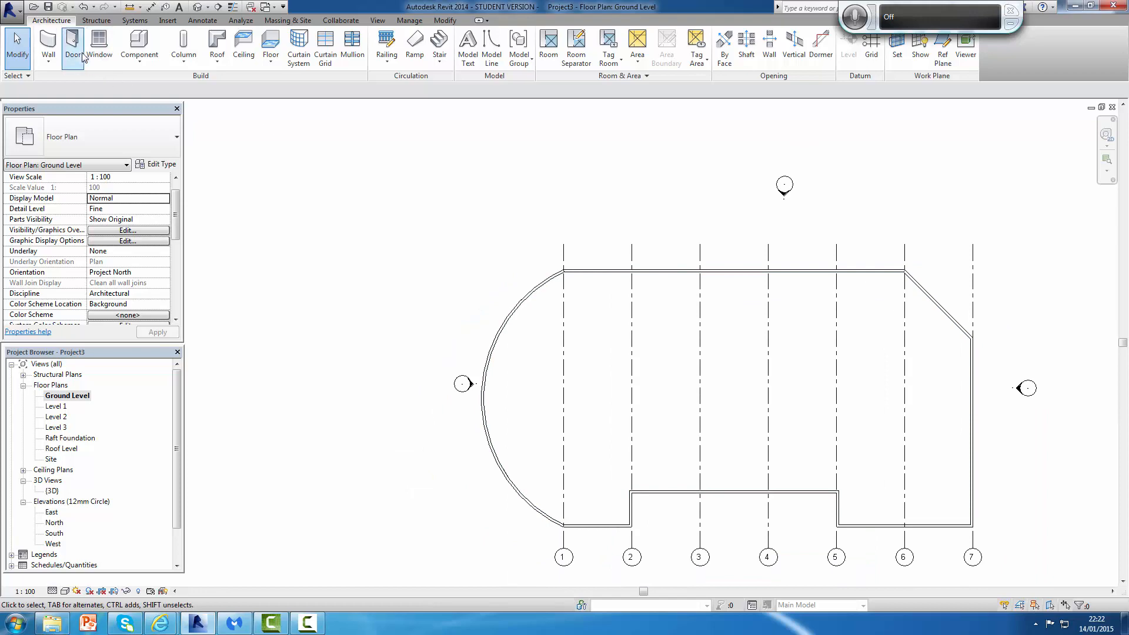
click(51, 59)
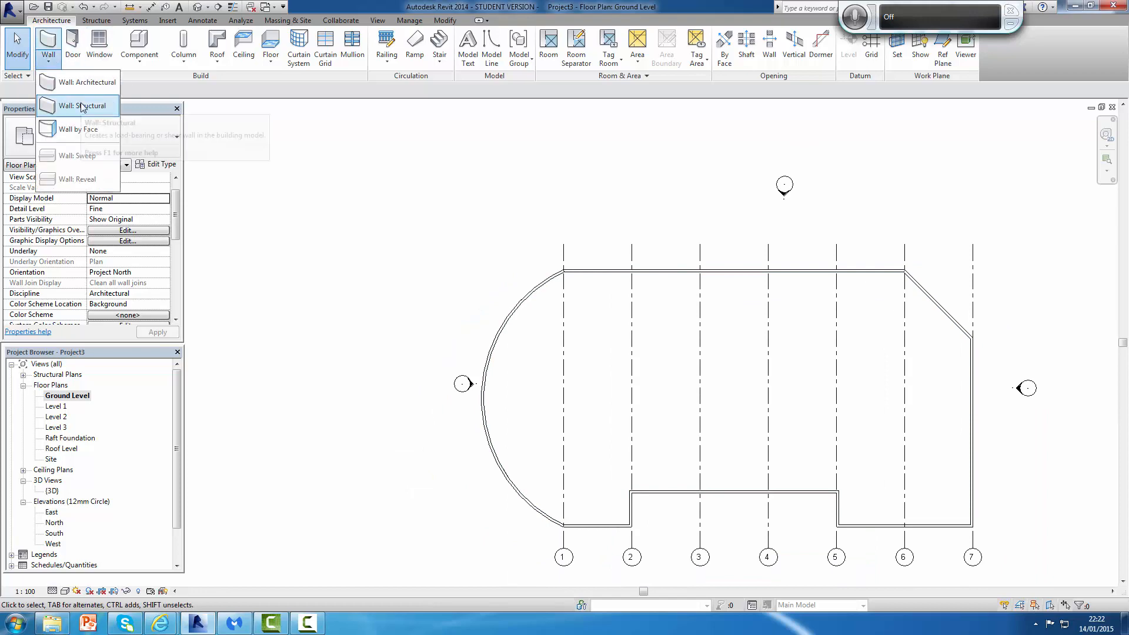
click(82, 83)
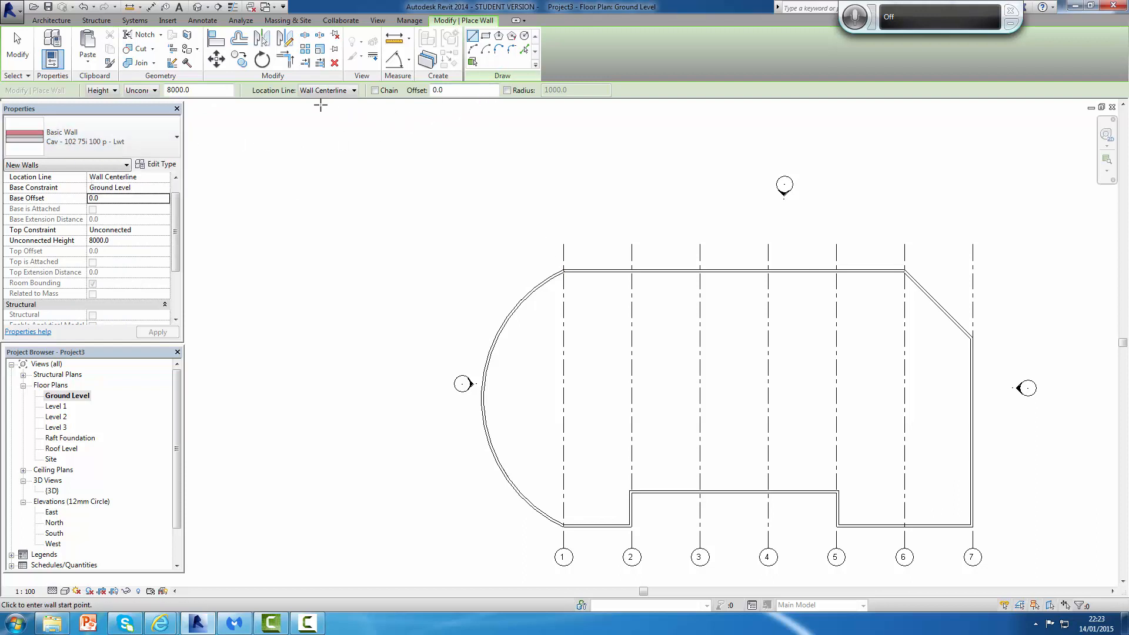
click(355, 91)
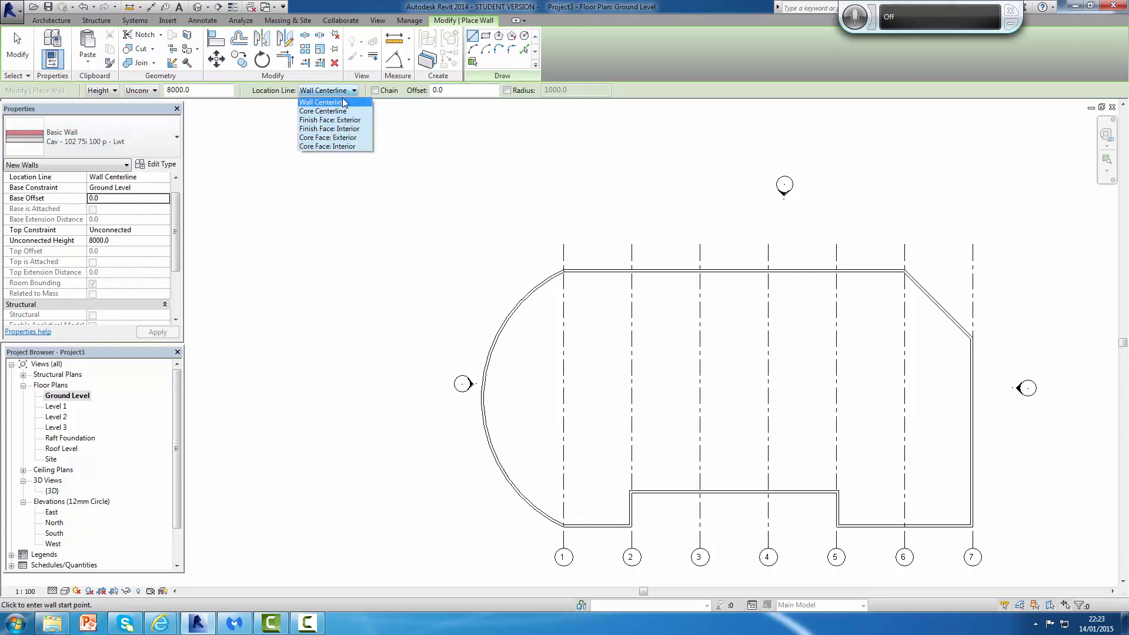
click(343, 120)
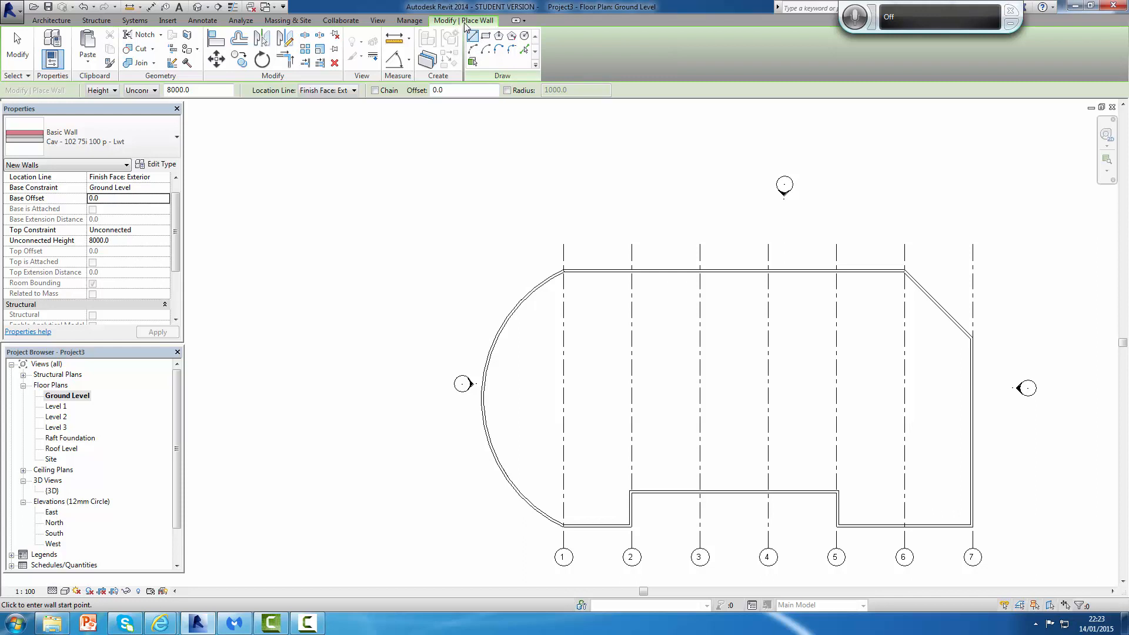
click(524, 52)
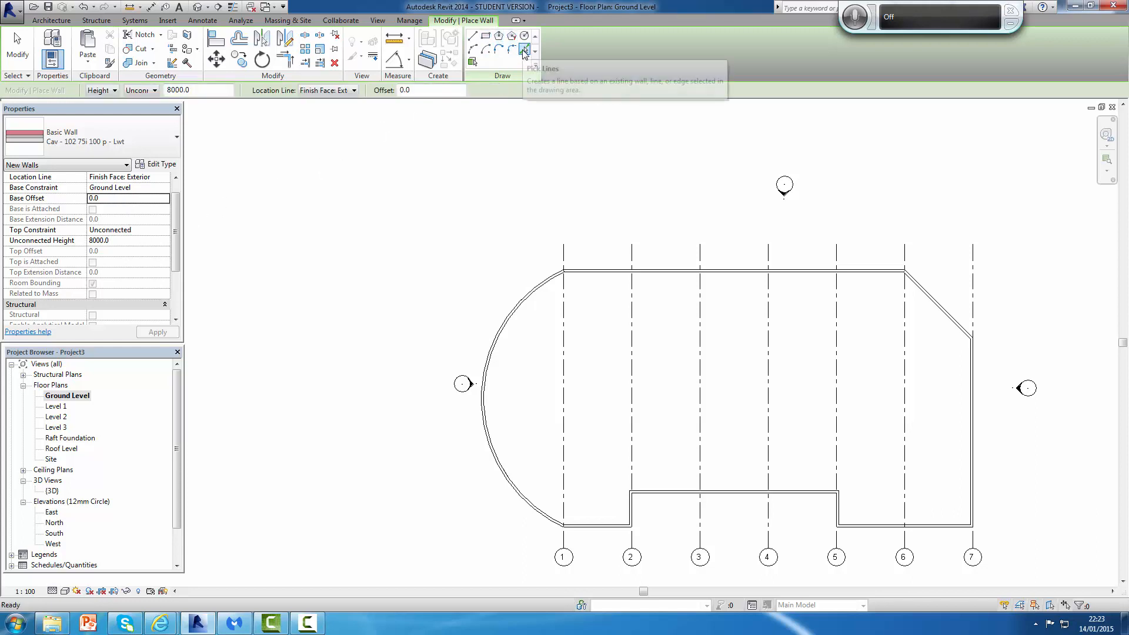
click(692, 278)
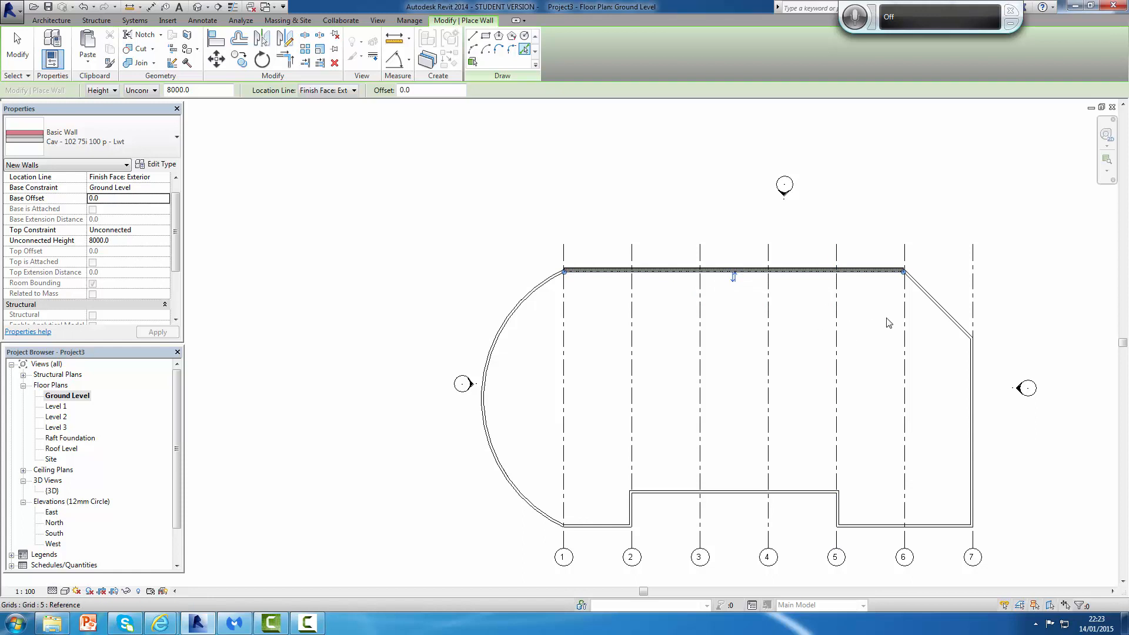
scroll(927, 300, down, 1)
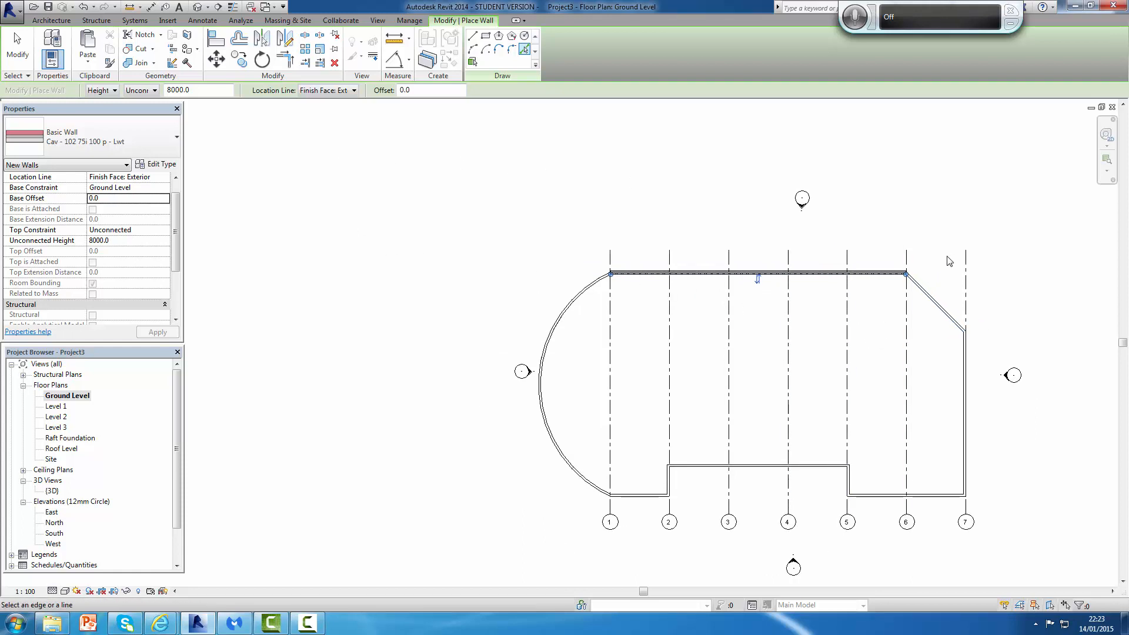
key(Escape)
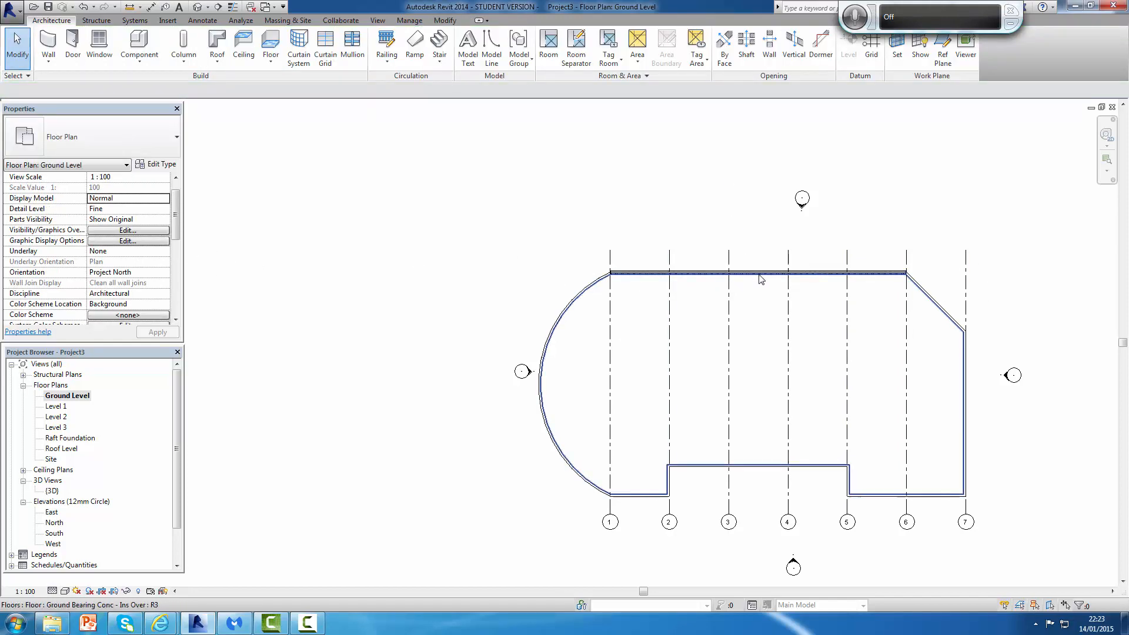
Step: Select the floor and the new top wall to inspect their properties, then open the Level 1 floor plan
click(762, 276)
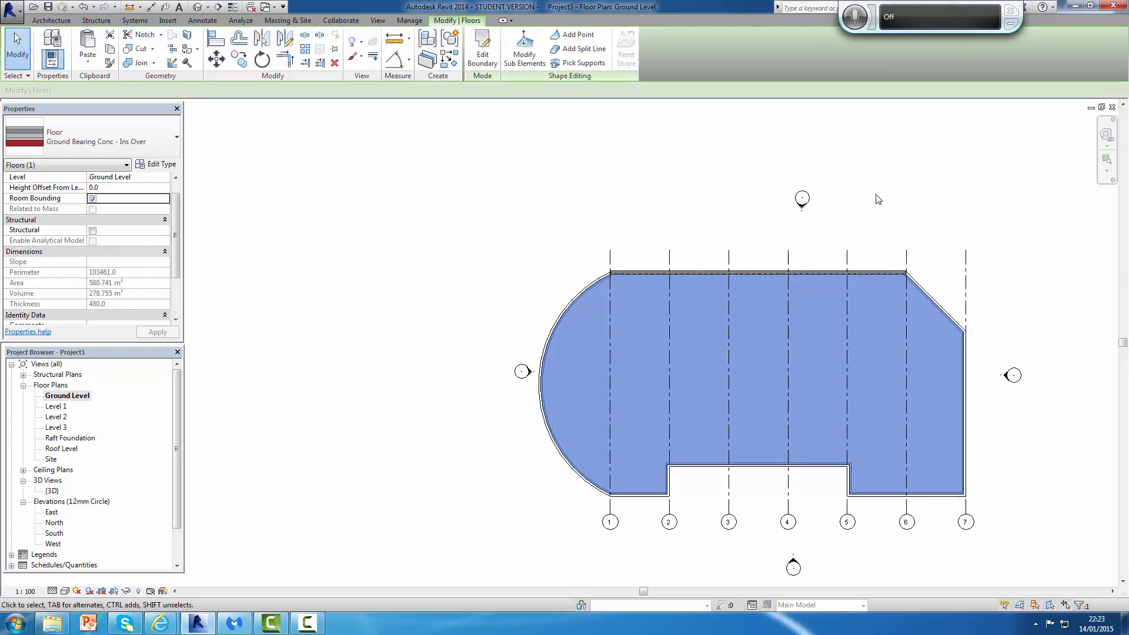
click(877, 199)
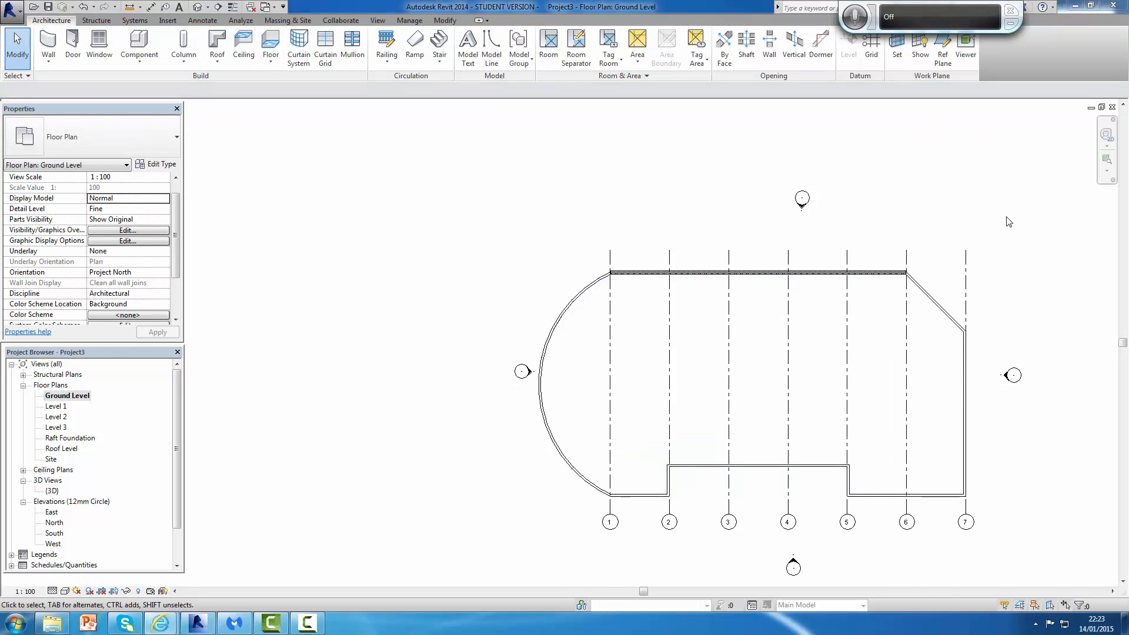
scroll(774, 277, up, 2)
scroll(774, 277, up, 1)
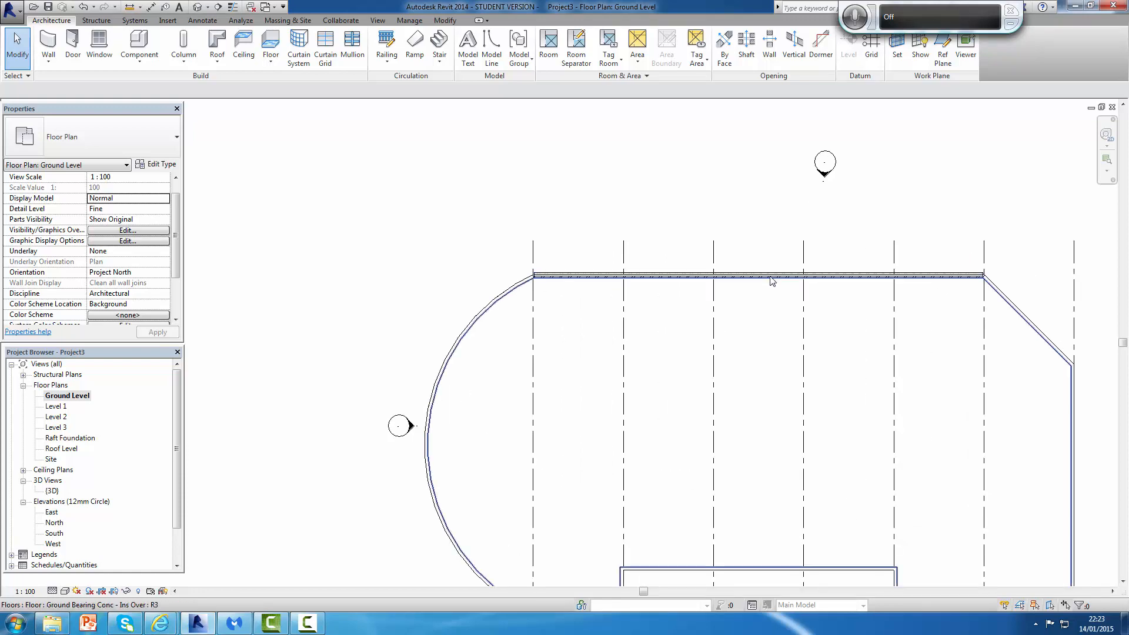
click(772, 277)
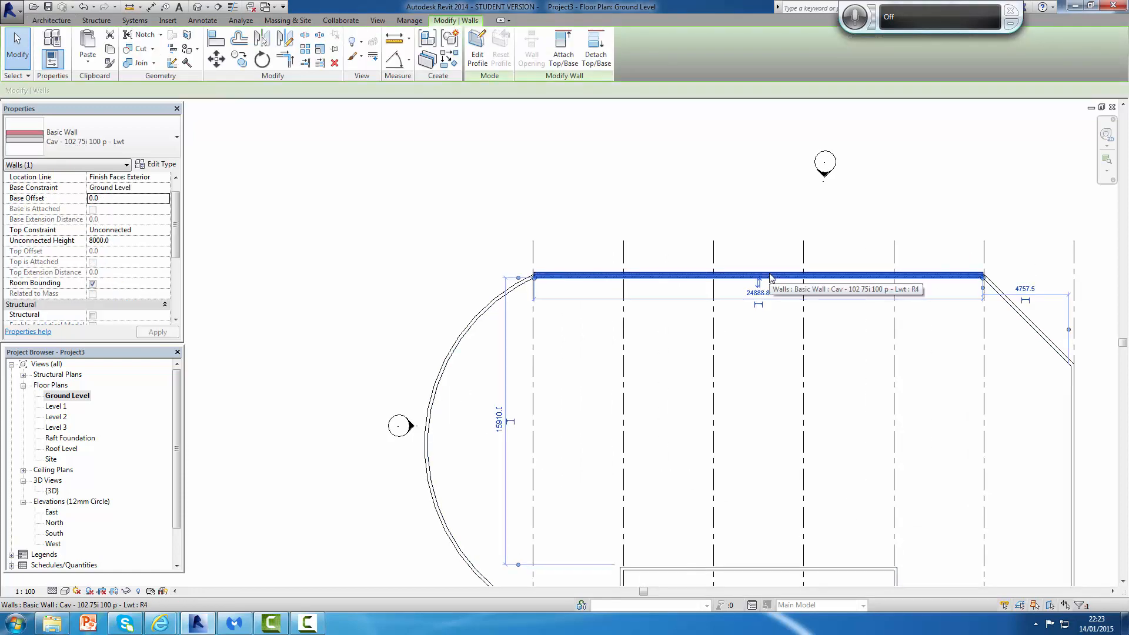
key(Escape)
scroll(868, 222, down, 2)
middle_drag(885, 272, 756, 267)
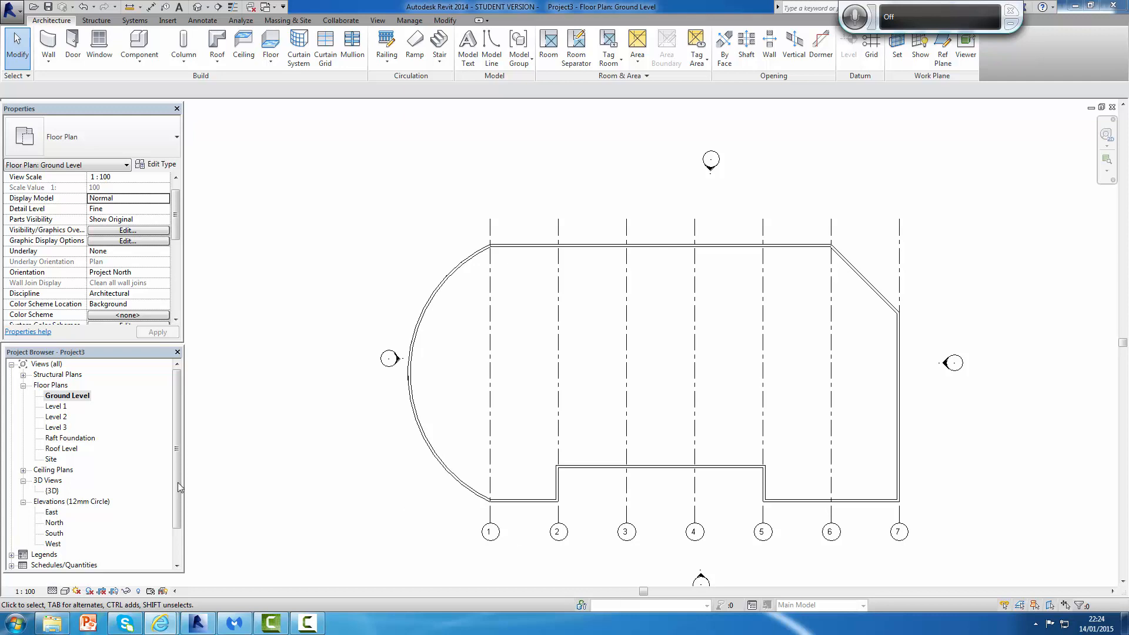
double_click(52, 406)
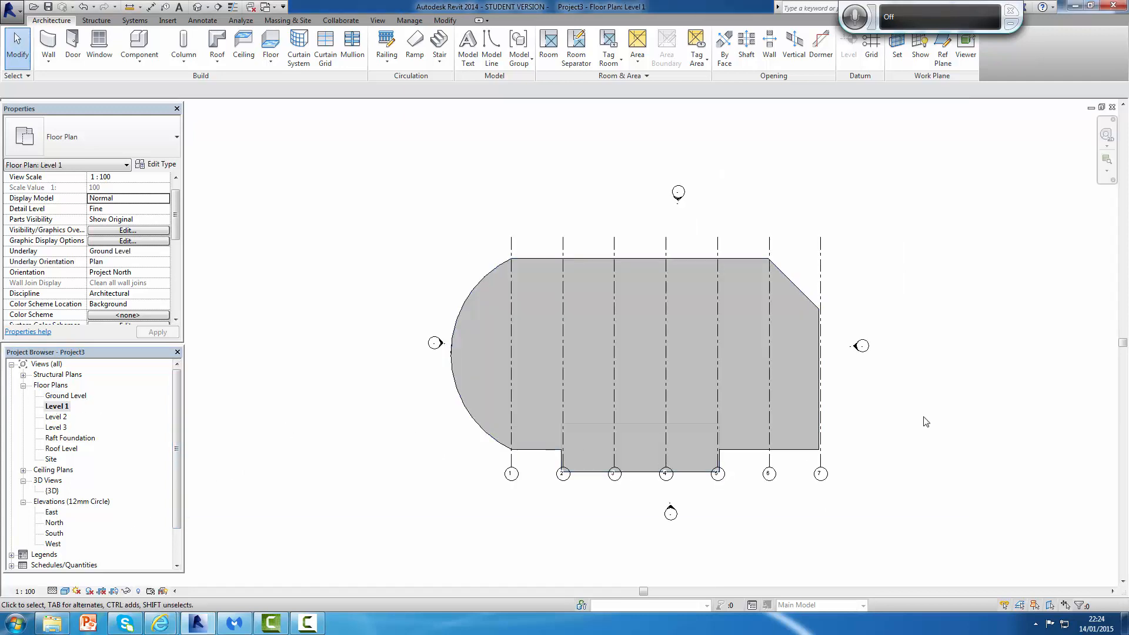